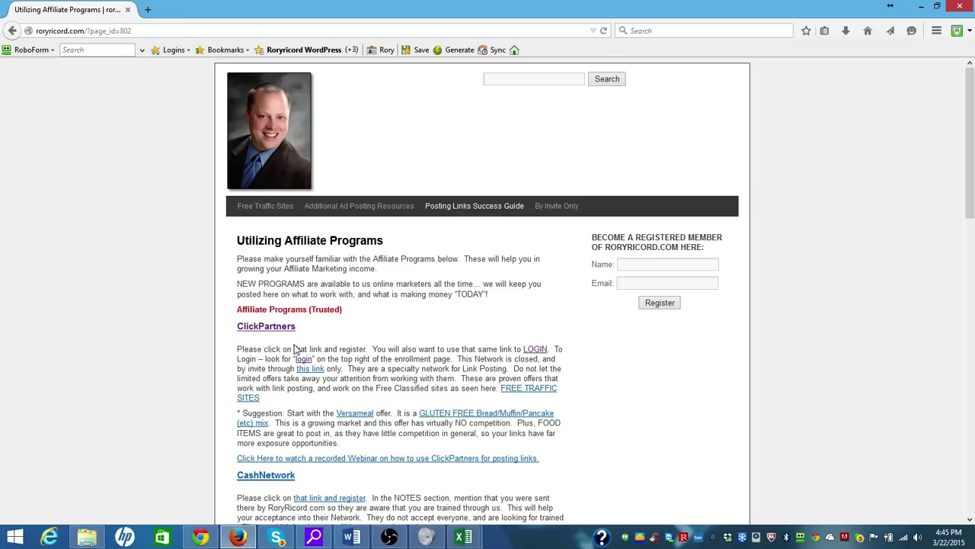
Open ClickPartners' Login page in a separate tab, then return to the Utilizing Affiliate Programs tab
{"action": "left_click", "coordinate": [261, 328]}
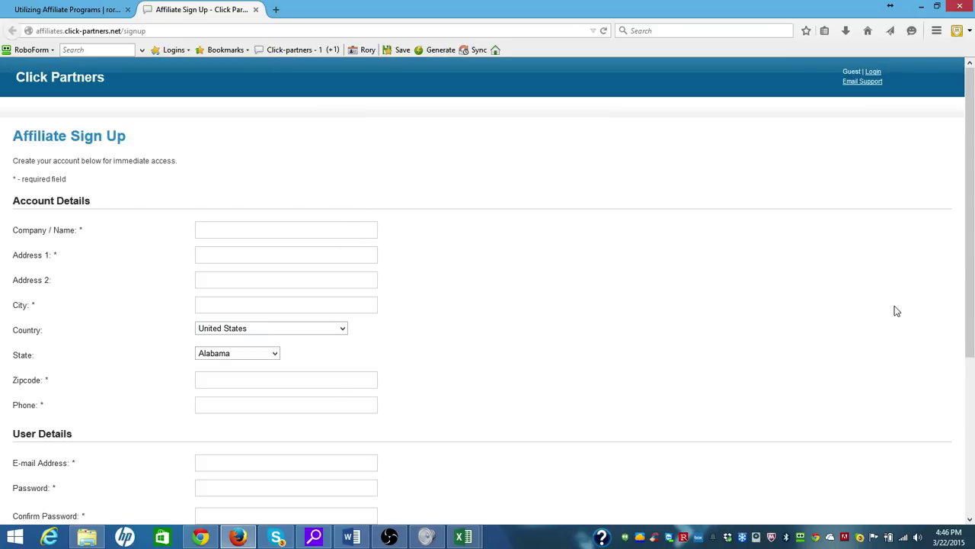
{"action": "mouse_move", "coordinate": [973, 244]}
{"action": "left_mouse_down"}
{"action": "mouse_move", "coordinate": [972, 413]}
{"action": "mouse_move", "coordinate": [969, 237]}
{"action": "left_mouse_up"}
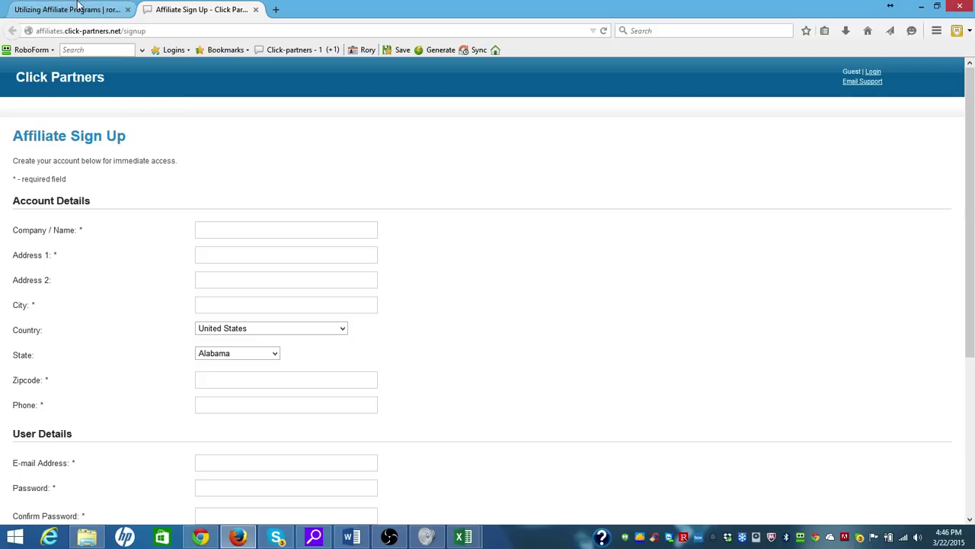
{"action": "key", "text": "ctrl+shift+Tab"}
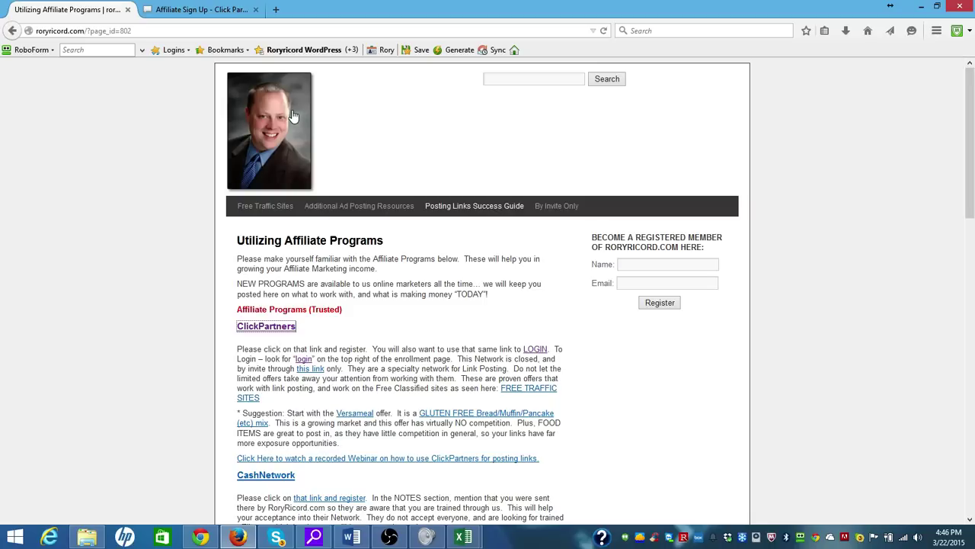
{"action": "left_click", "coordinate": [228, 10]}
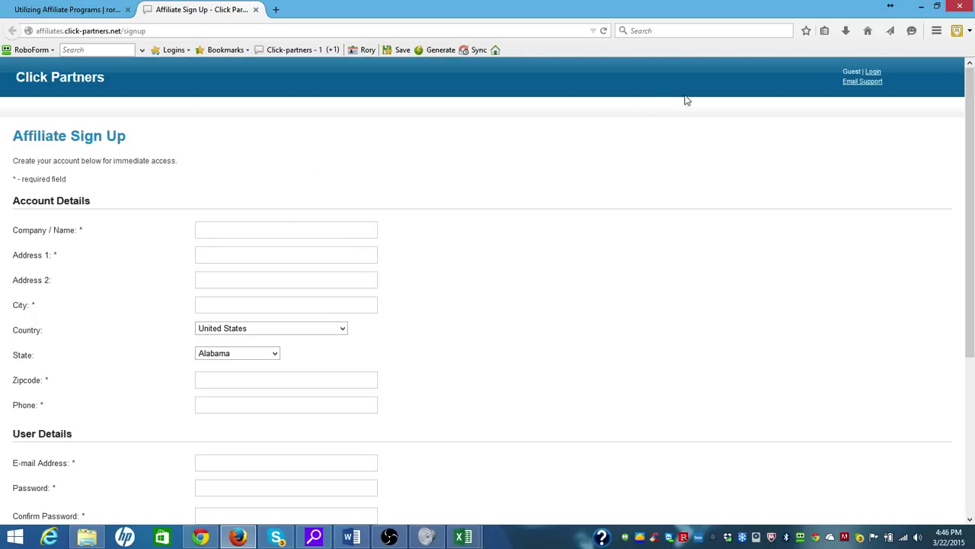
{"action": "left_click", "coordinate": [874, 71]}
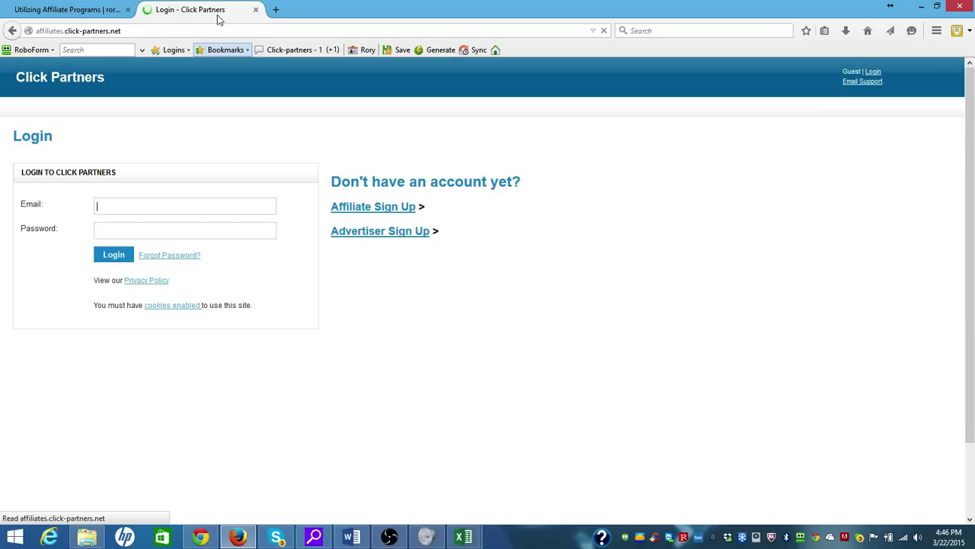
{"action": "left_click", "coordinate": [86, 10]}
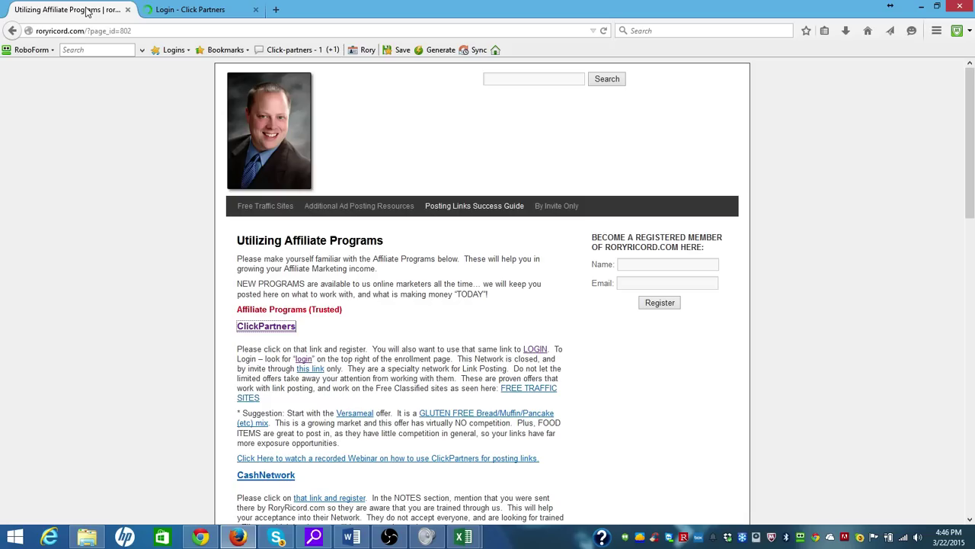
Switch back to the 'Login - Click Partners' tab
{"action": "left_click", "coordinate": [187, 10]}
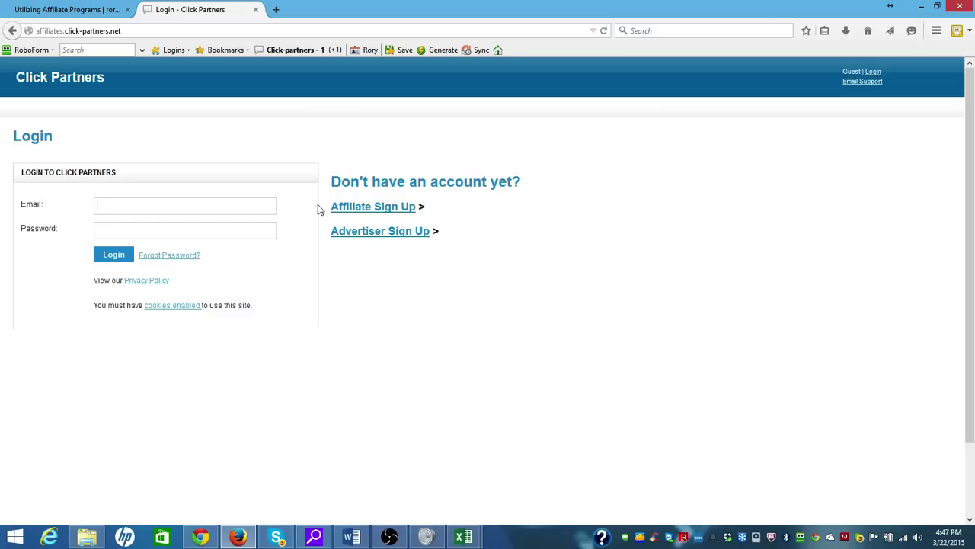
Sign in to Click Partners using the saved RoboForm passcard to reach the Dashboard
{"action": "left_click", "coordinate": [303, 51]}
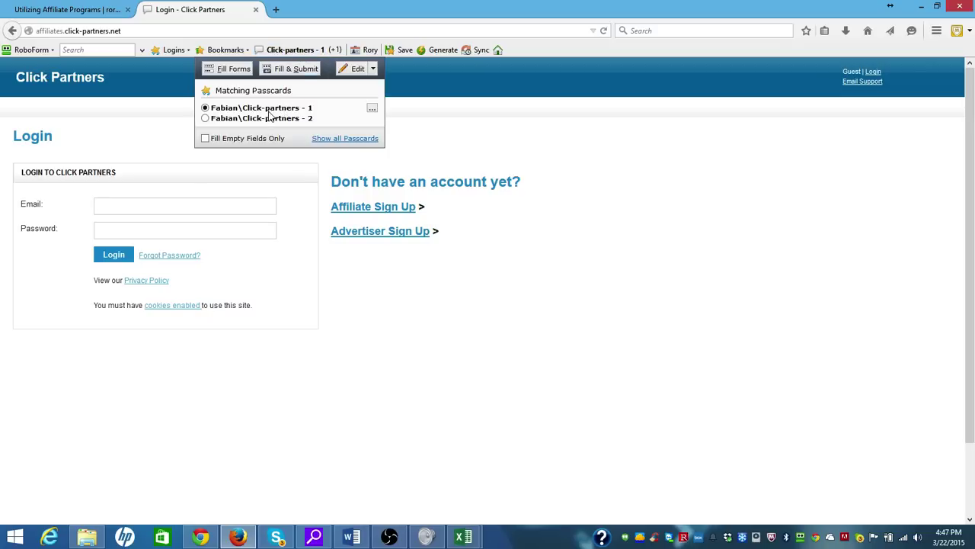
{"action": "left_click", "coordinate": [290, 68]}
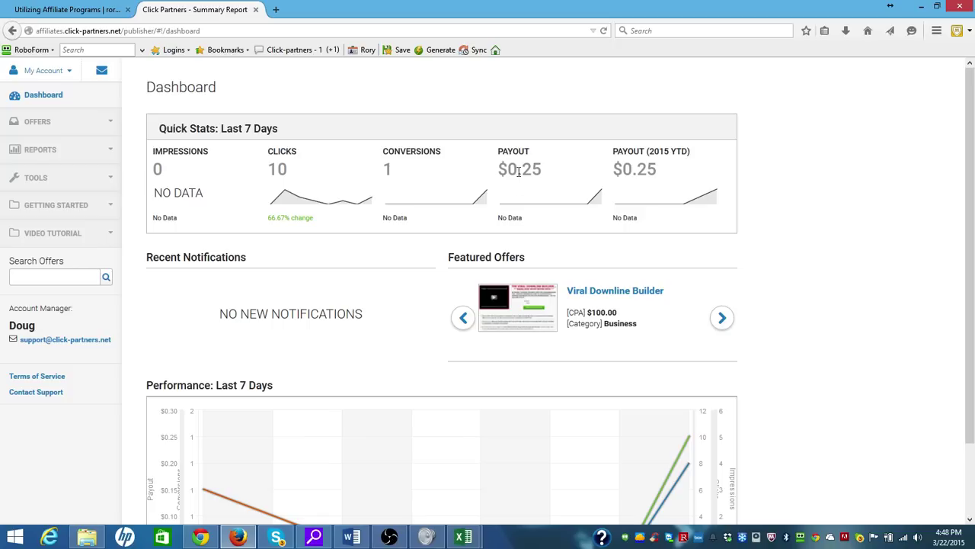
Highlight the $0.25 payout, 10 clicks and 1 conversion stats, then expand OFFERS in the sidebar
{"action": "left_click_drag", "start_coordinate": [544, 169], "coordinate": [495, 174]}
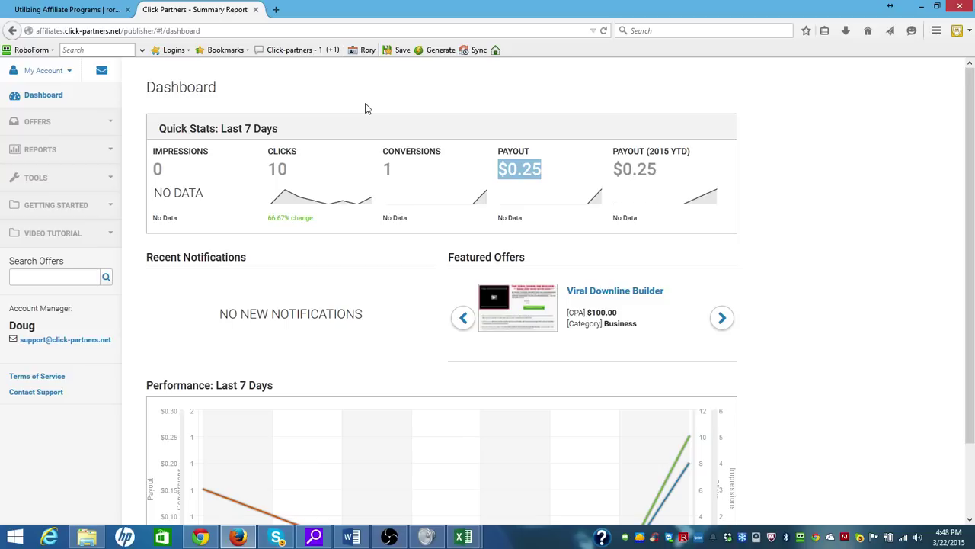
{"action": "left_click_drag", "start_coordinate": [155, 151], "coordinate": [209, 152]}
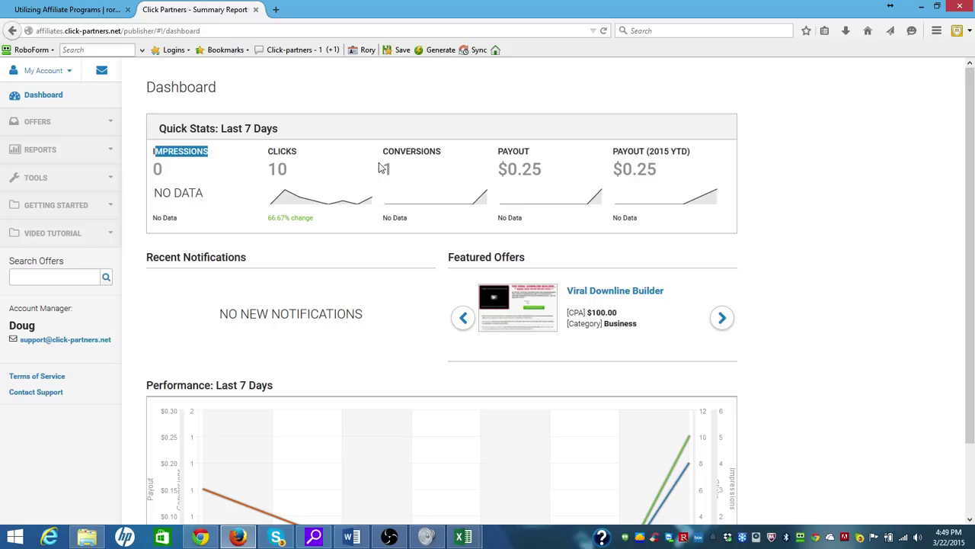
{"action": "left_click", "coordinate": [266, 173]}
{"action": "double_click", "coordinate": [266, 172]}
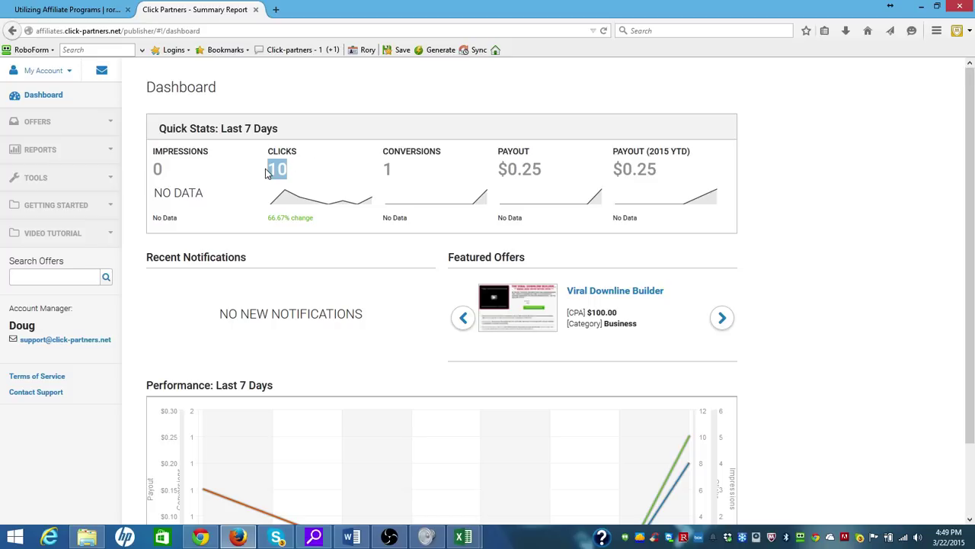
{"action": "double_click", "coordinate": [378, 172]}
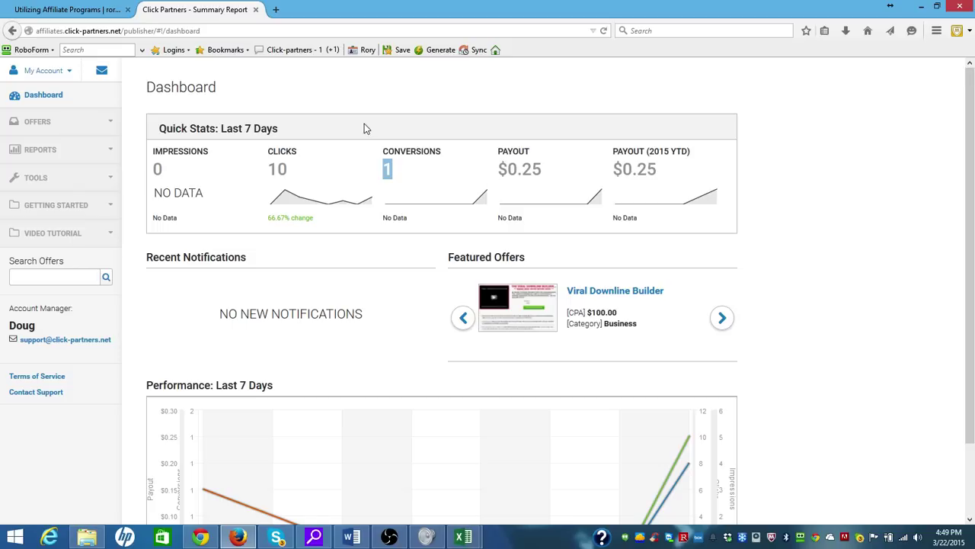
{"action": "left_click", "coordinate": [44, 128]}
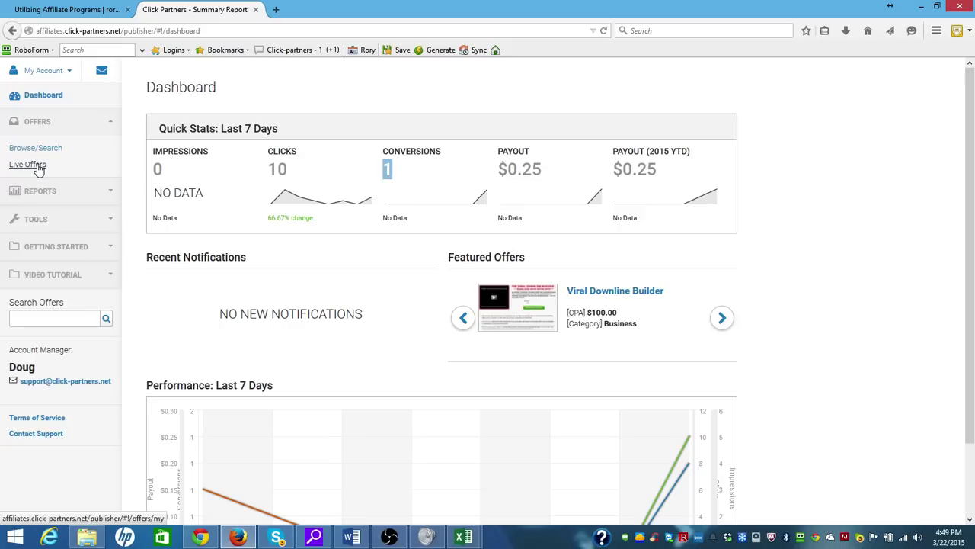
View Live Offers noting Versameal's $4.50 CPA, then go to the Browse/Search offers list
{"action": "left_click", "coordinate": [29, 165]}
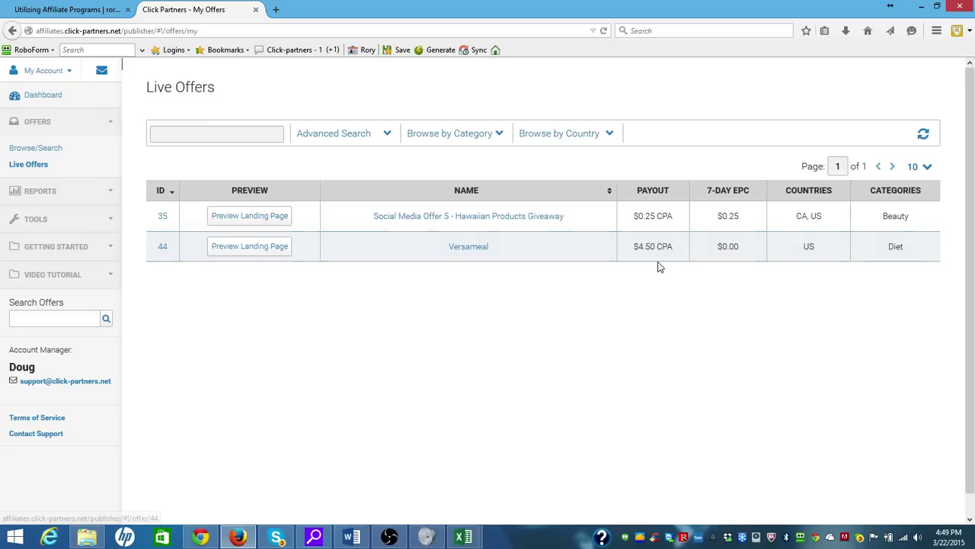
{"action": "left_click_drag", "start_coordinate": [634, 247], "coordinate": [664, 246]}
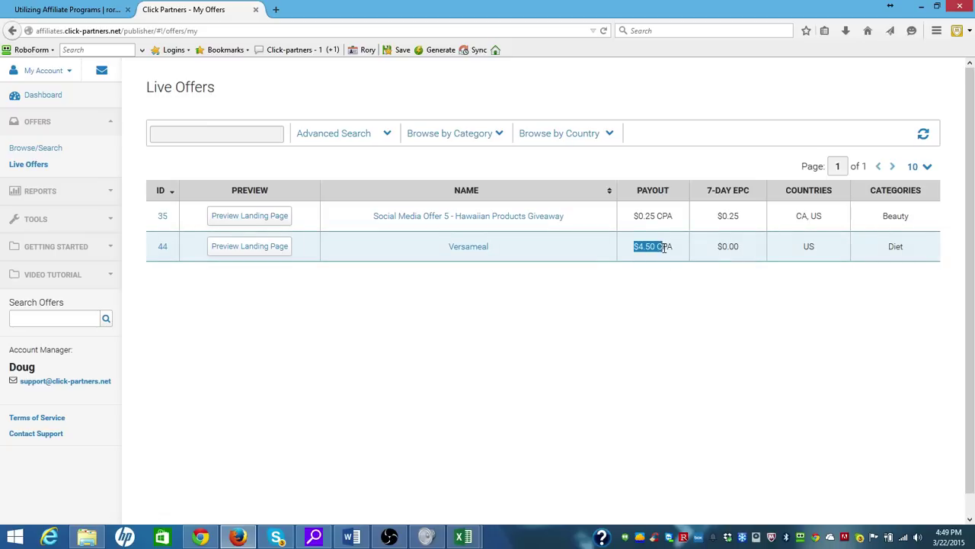
{"action": "left_click", "coordinate": [627, 323]}
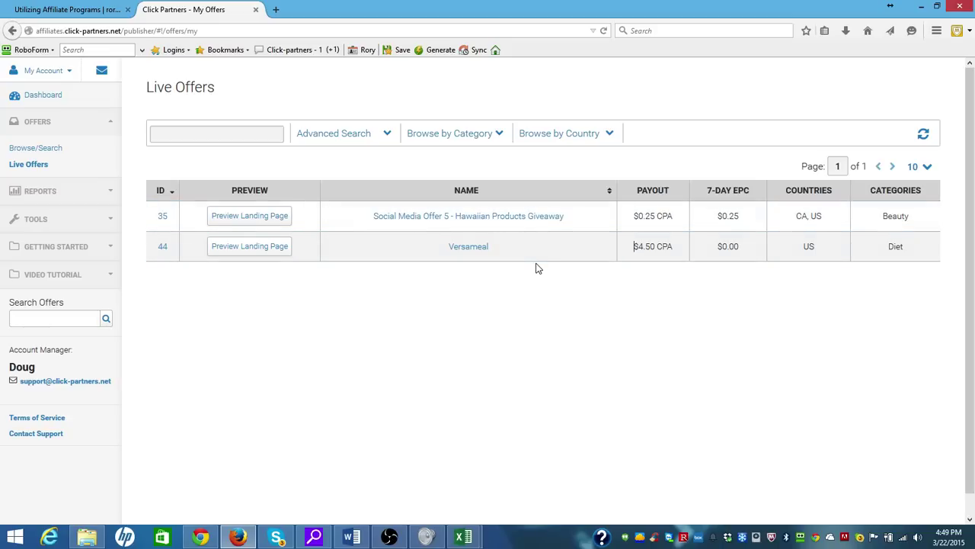
{"action": "left_click", "coordinate": [51, 151]}
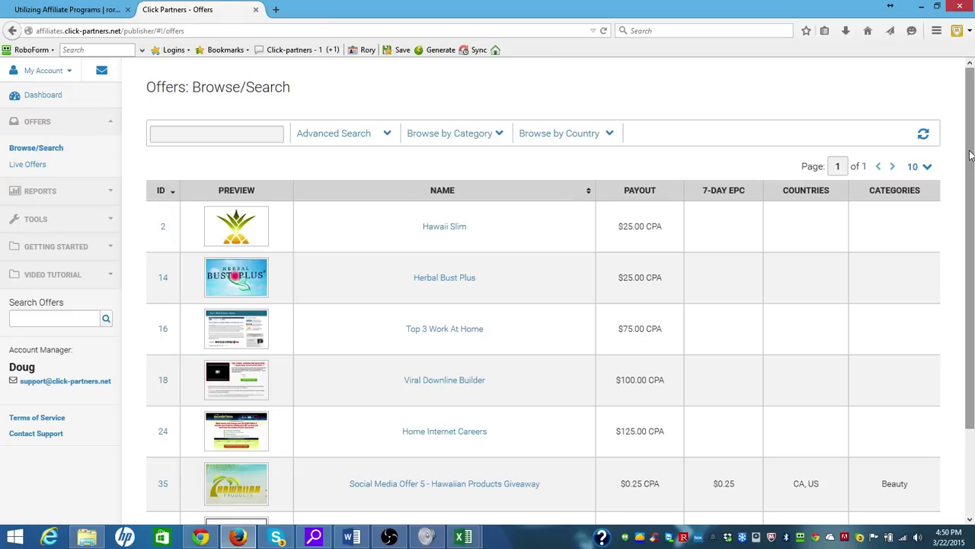
{"action": "left_click_drag", "start_coordinate": [970, 156], "coordinate": [973, 297]}
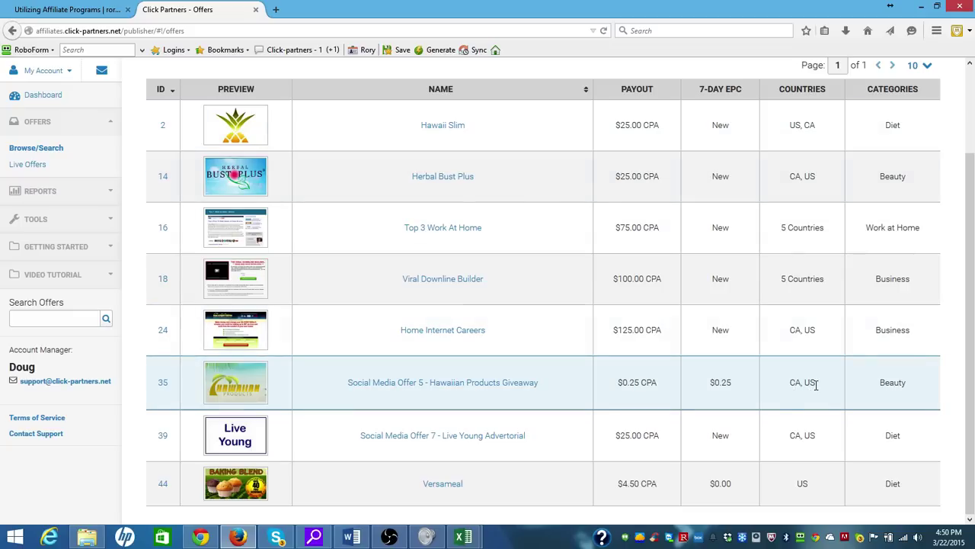
Open the Hawaiian Products Giveaway page and tick Typhoon, Cyclone, Rainfall and Whirlwind
{"action": "mouse_move", "coordinate": [818, 279]}
{"action": "left_click", "coordinate": [226, 390]}
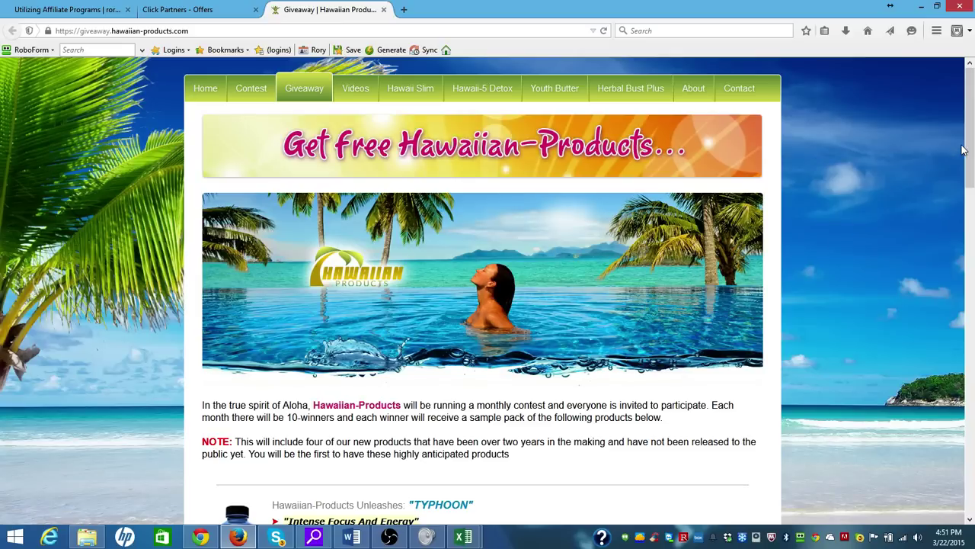
{"action": "left_click_drag", "start_coordinate": [971, 149], "coordinate": [971, 436]}
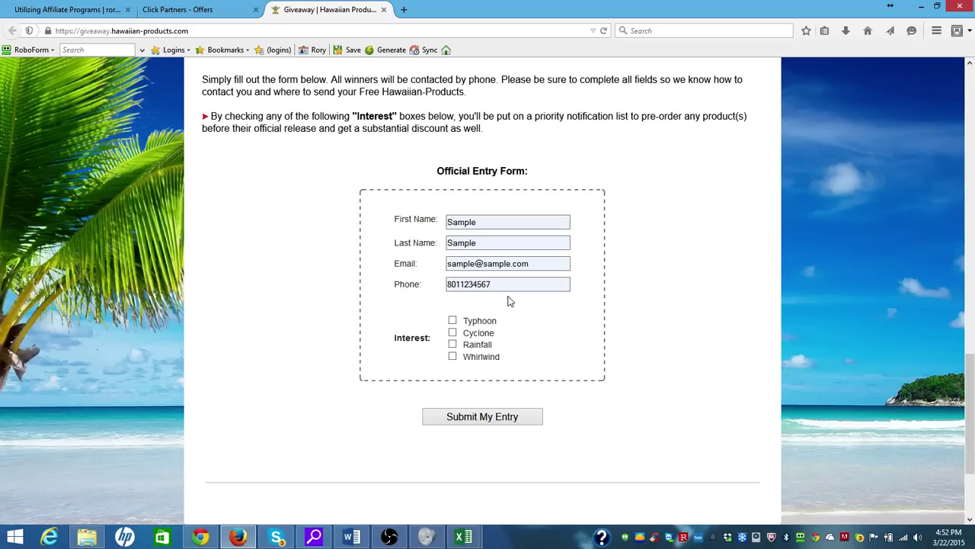
{"action": "left_click", "coordinate": [453, 320]}
{"action": "left_click", "coordinate": [452, 332]}
{"action": "left_click", "coordinate": [453, 344]}
{"action": "left_click", "coordinate": [452, 356]}
Scroll back up to the top of the giveaway page
{"action": "left_click_drag", "start_coordinate": [972, 363], "coordinate": [972, 210]}
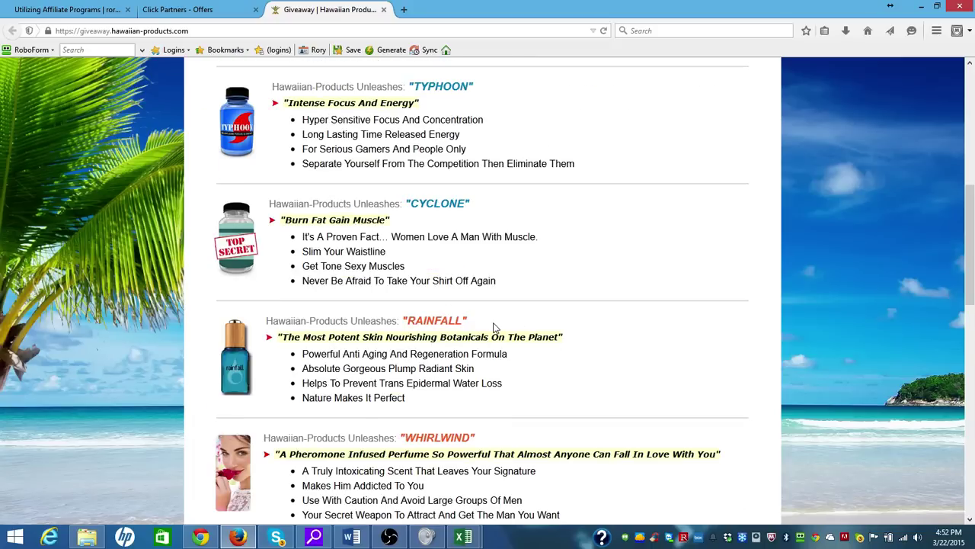
{"action": "left_click_drag", "start_coordinate": [972, 273], "coordinate": [973, 182]}
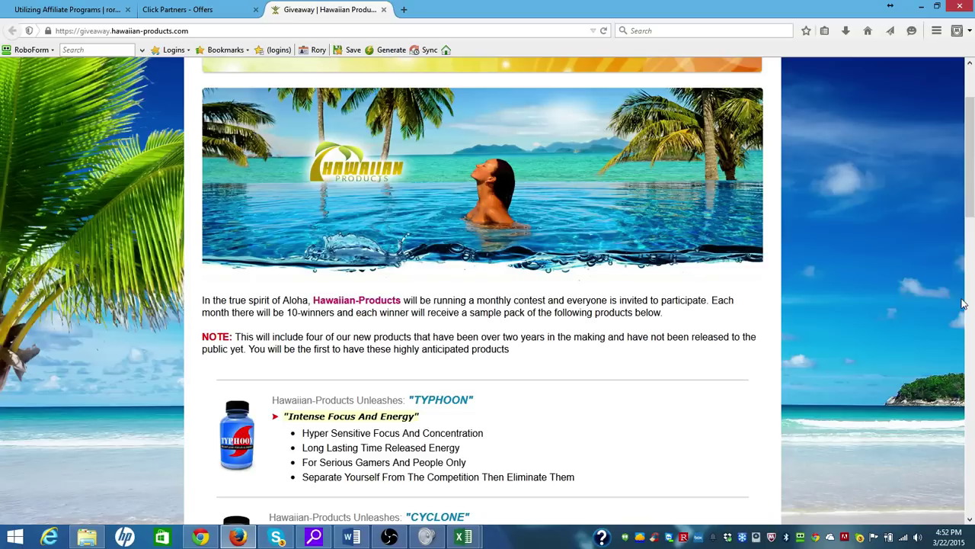
{"action": "left_click_drag", "start_coordinate": [969, 205], "coordinate": [973, 166]}
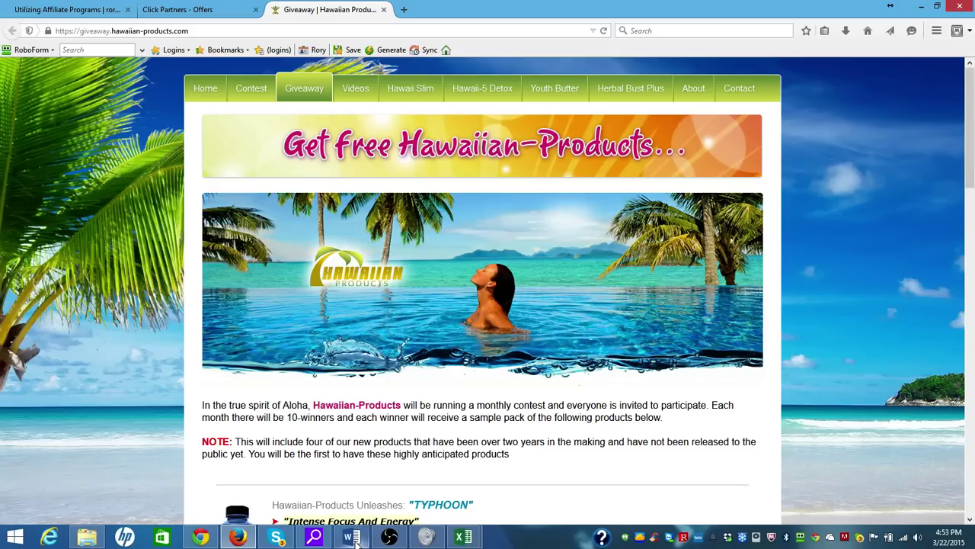
{"action": "mouse_move", "coordinate": [355, 540]}
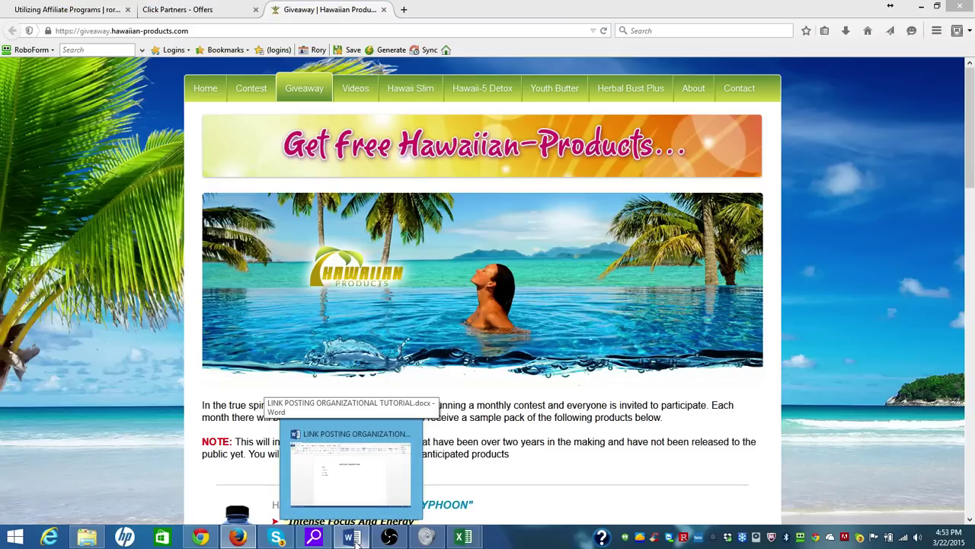
Fill the template's DATE line with March 22, 2015
{"action": "left_click", "coordinate": [356, 539]}
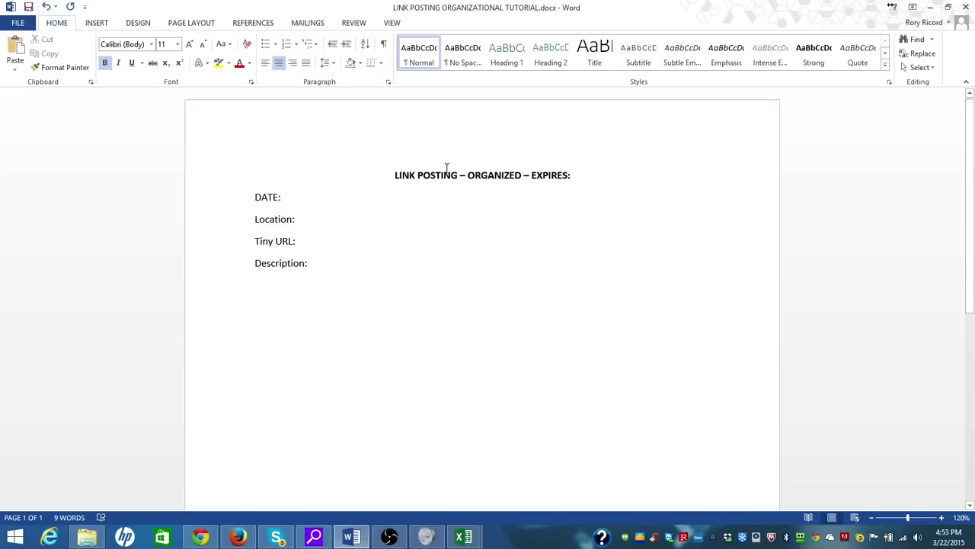
{"action": "left_click", "coordinate": [347, 197]}
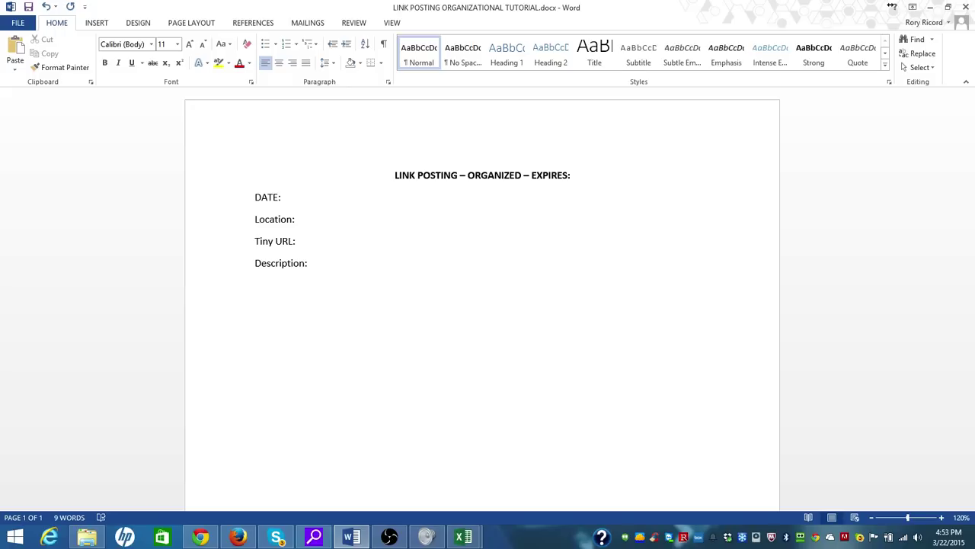
{"action": "type", "text": "March 2"}
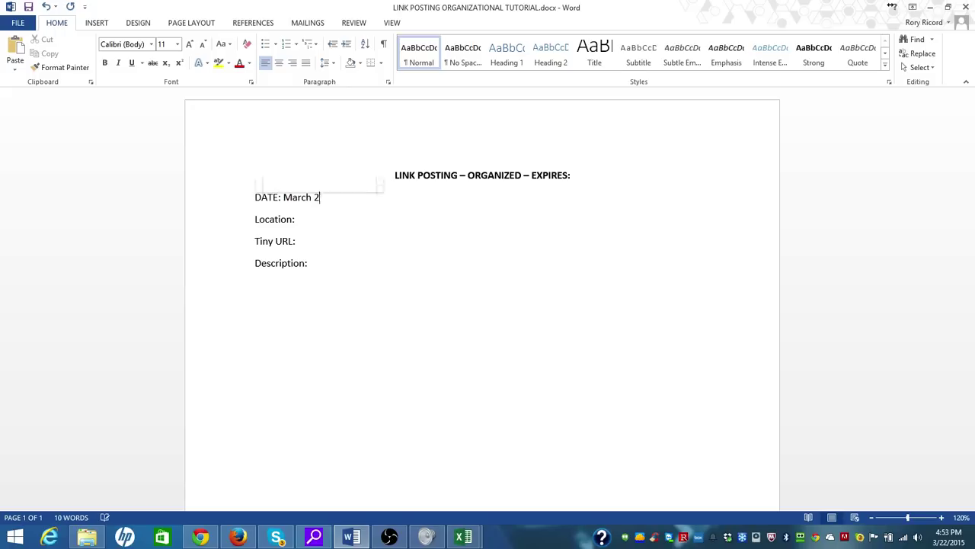
{"action": "type", "text": "2, 2015"}
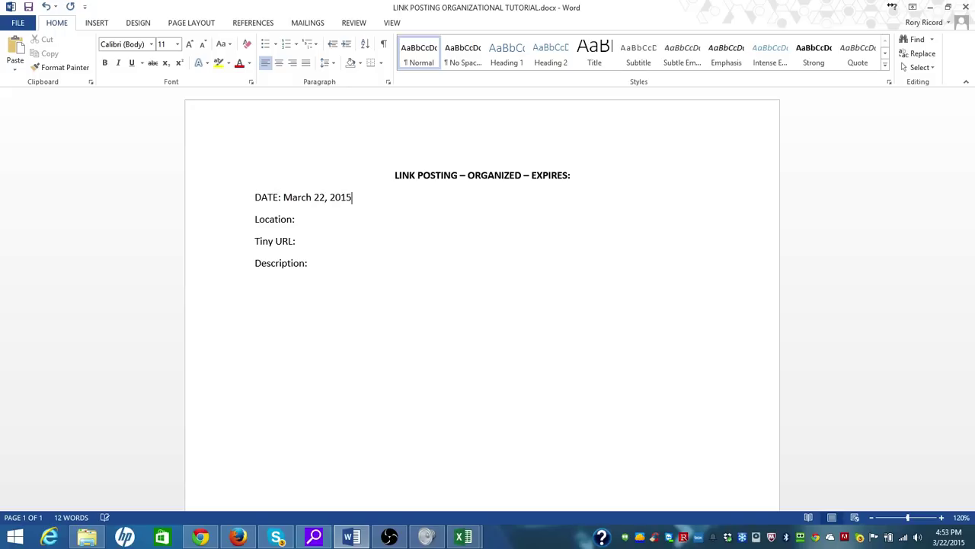
Step through the Location and Tiny URL lines and add an empty line below Description
{"action": "left_click", "coordinate": [358, 214]}
{"action": "left_click", "coordinate": [322, 240]}
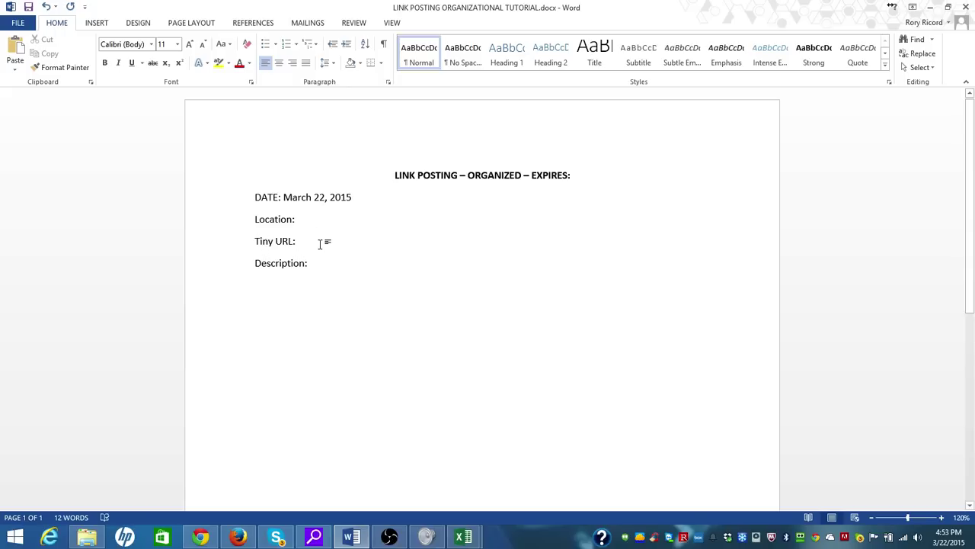
{"action": "left_click", "coordinate": [321, 262]}
{"action": "key", "text": "Return"}
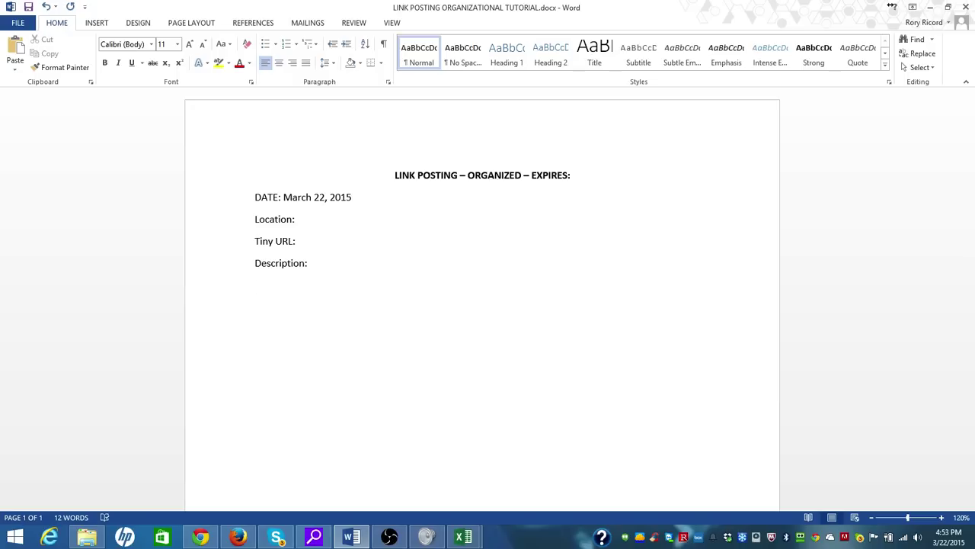
After glancing at the giveaway page, type 'Get Free Hawaiian Products. We are giving away' under Description
{"action": "left_click", "coordinate": [238, 538]}
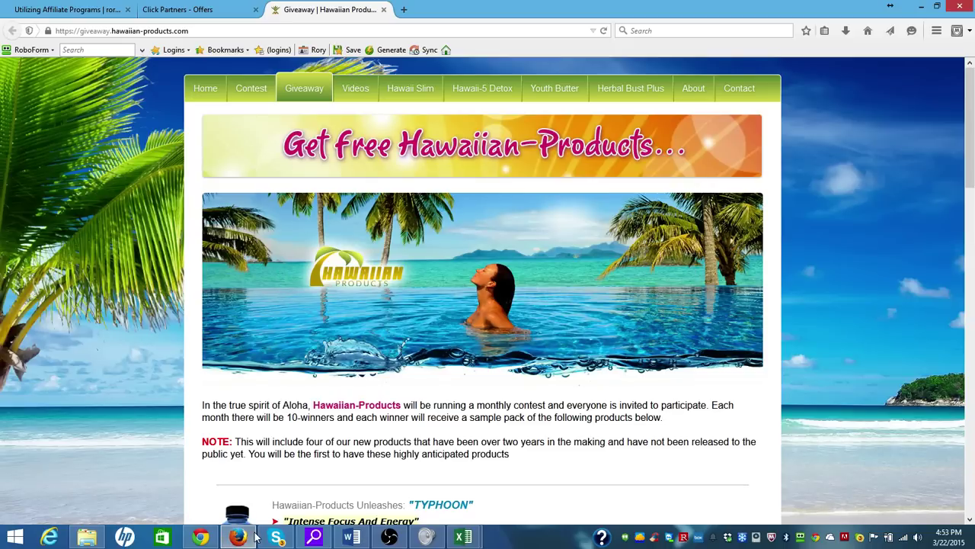
{"action": "left_click", "coordinate": [246, 540]}
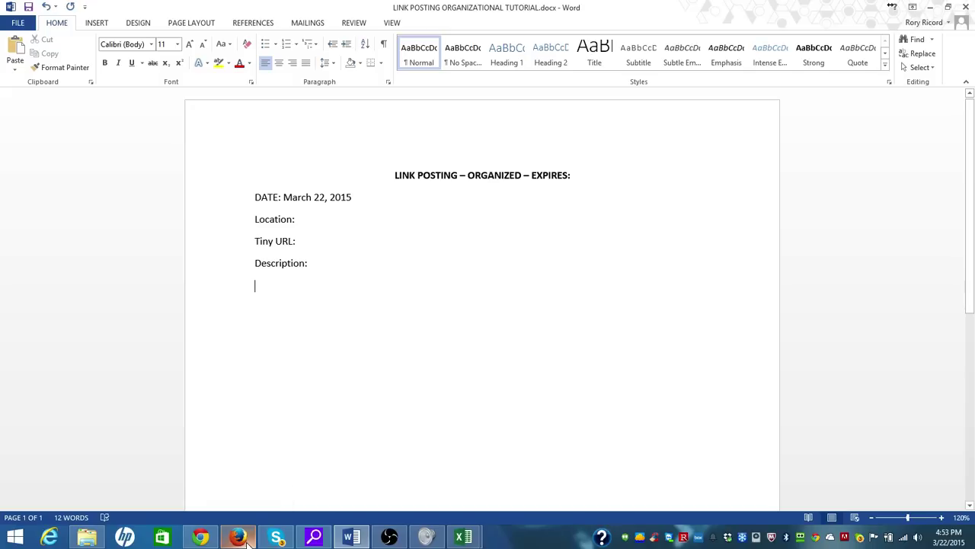
{"action": "type", "text": "Get Free H"}
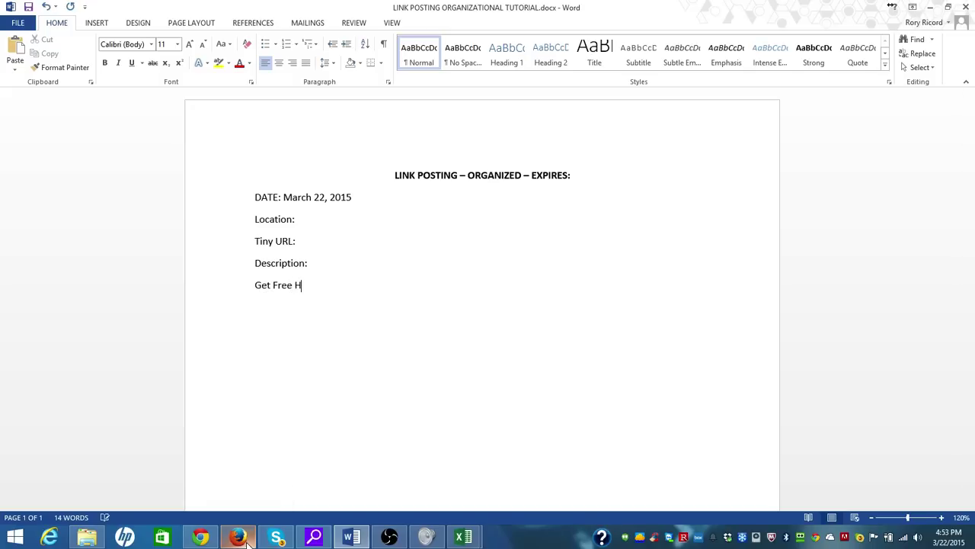
{"action": "type", "text": "awaiian Products"}
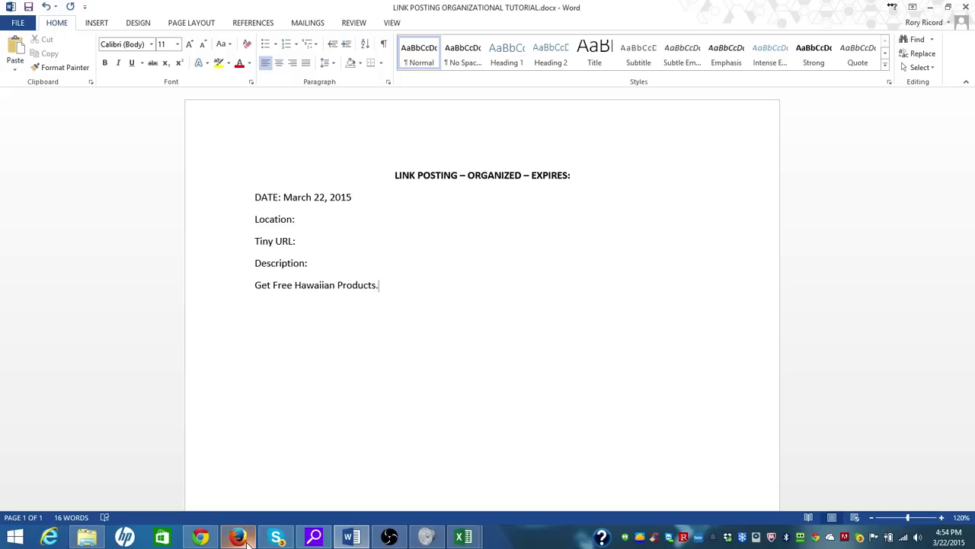
{"action": "type", "text": ".  We are giving away"}
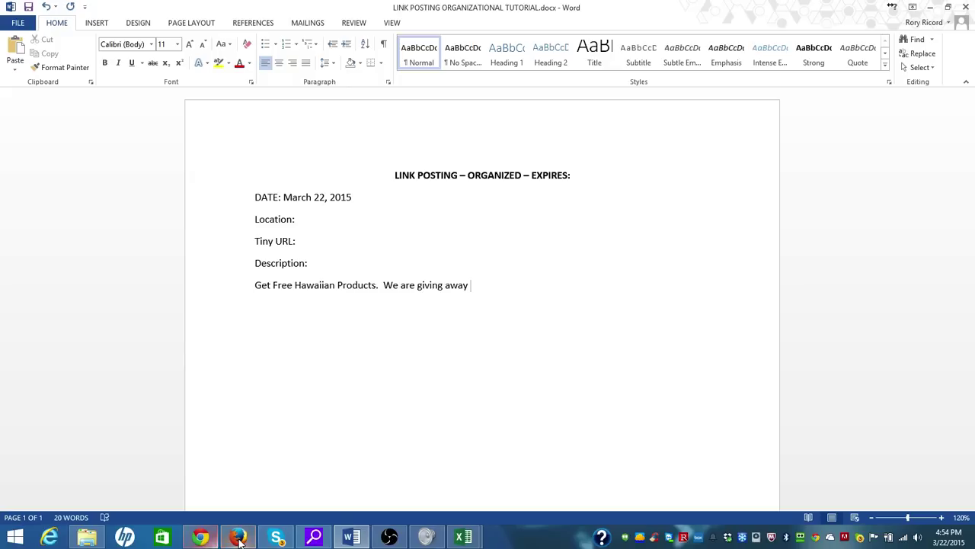
Copy the giveaway's 'In the true spirit of Aloha' paragraph, then select 'We are giving away' in Word
{"action": "left_click", "coordinate": [243, 539]}
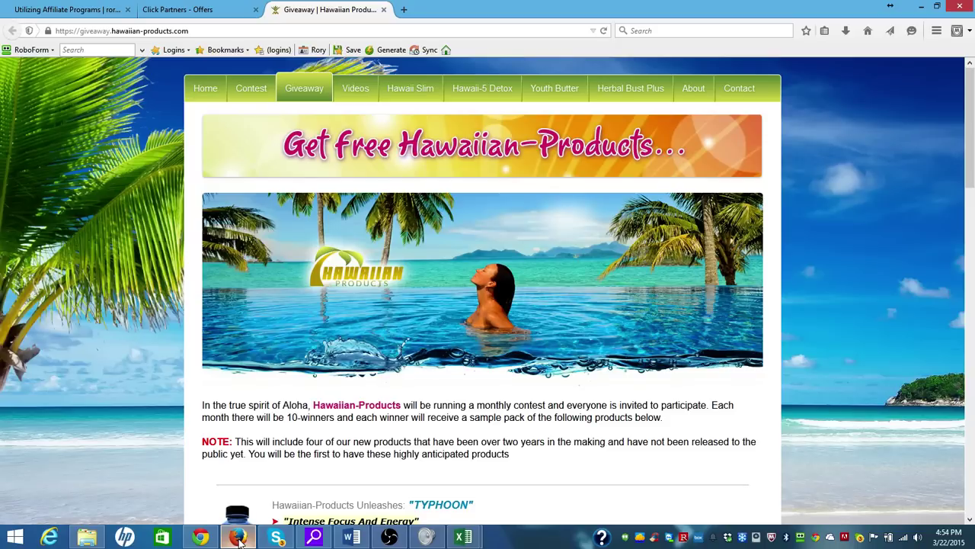
{"action": "left_click_drag", "start_coordinate": [665, 418], "coordinate": [196, 412]}
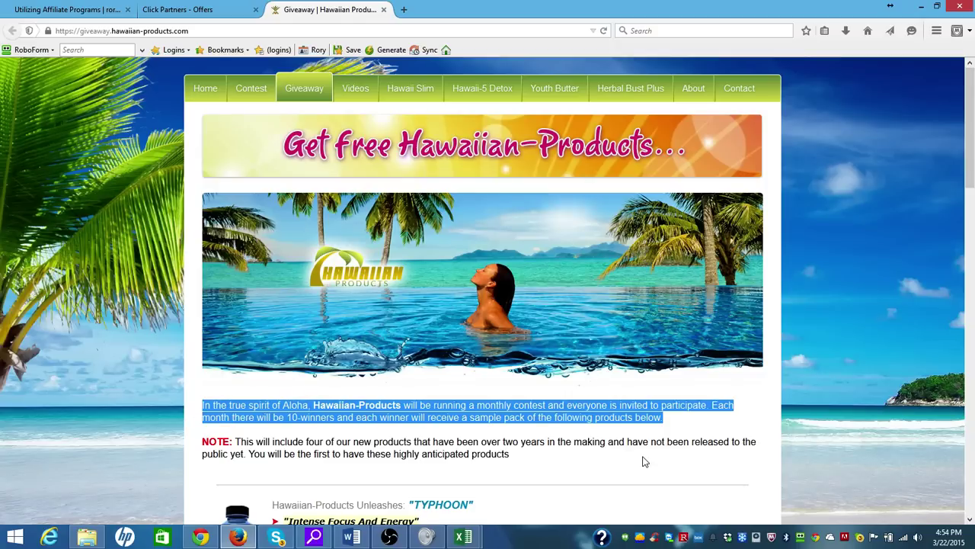
{"action": "left_click", "coordinate": [673, 421]}
{"action": "left_click_drag", "start_coordinate": [668, 419], "coordinate": [609, 406]}
{"action": "left_click", "coordinate": [299, 417]}
{"action": "triple_click", "coordinate": [299, 418]}
{"action": "key", "text": "ctrl+c"}
{"action": "right_click", "coordinate": [239, 402]}
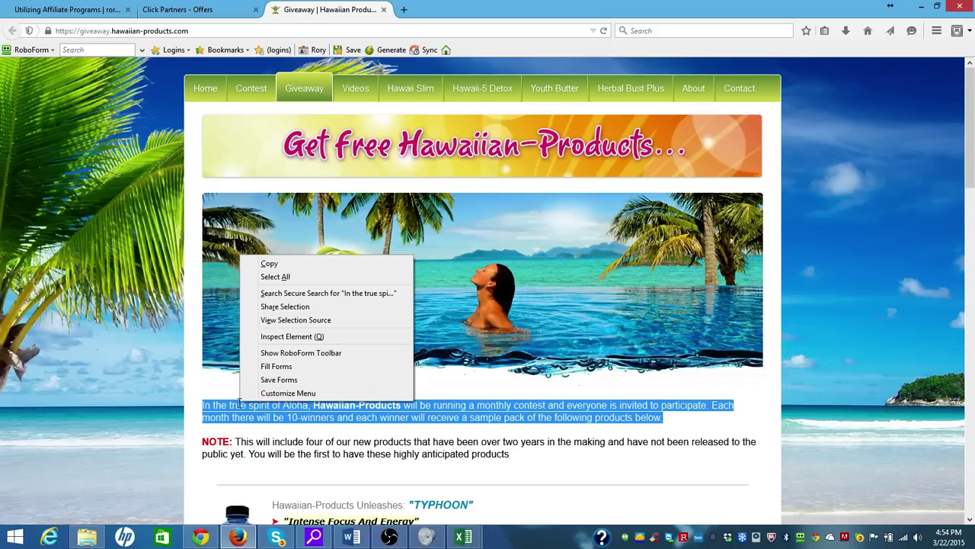
{"action": "left_click", "coordinate": [302, 264]}
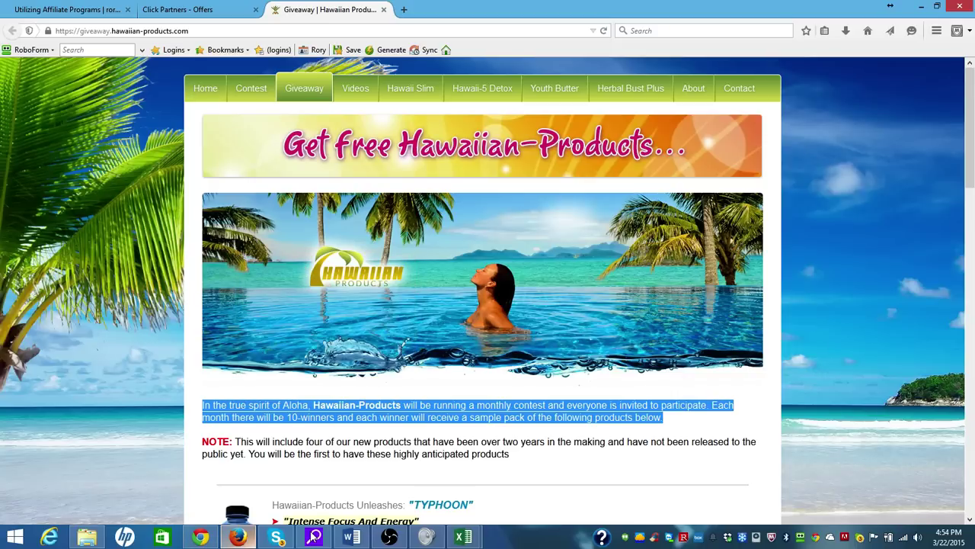
{"action": "left_click", "coordinate": [351, 537]}
{"action": "left_click_drag", "start_coordinate": [472, 285], "coordinate": [389, 291]}
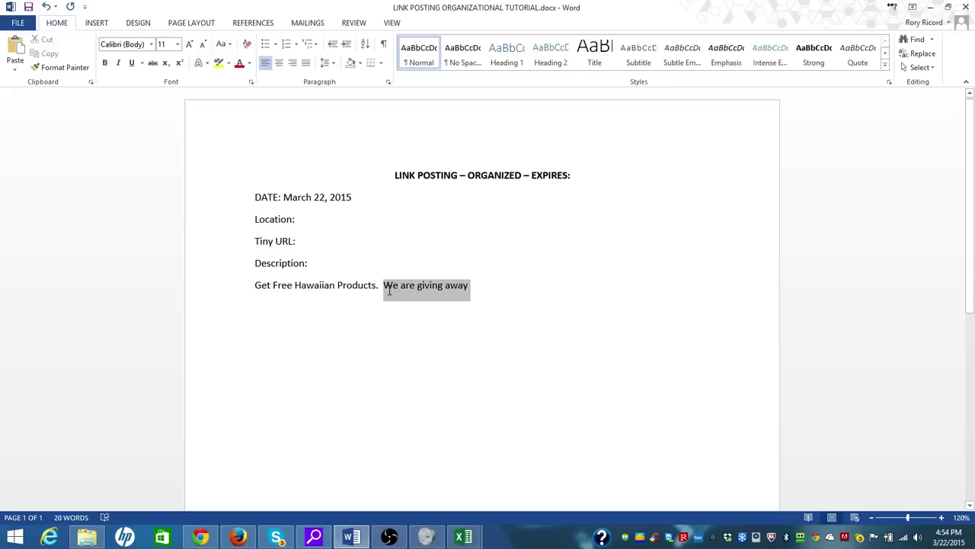
Paste the copied Aloha paragraph in place of 'We are giving away'
{"action": "left_click", "coordinate": [389, 289]}
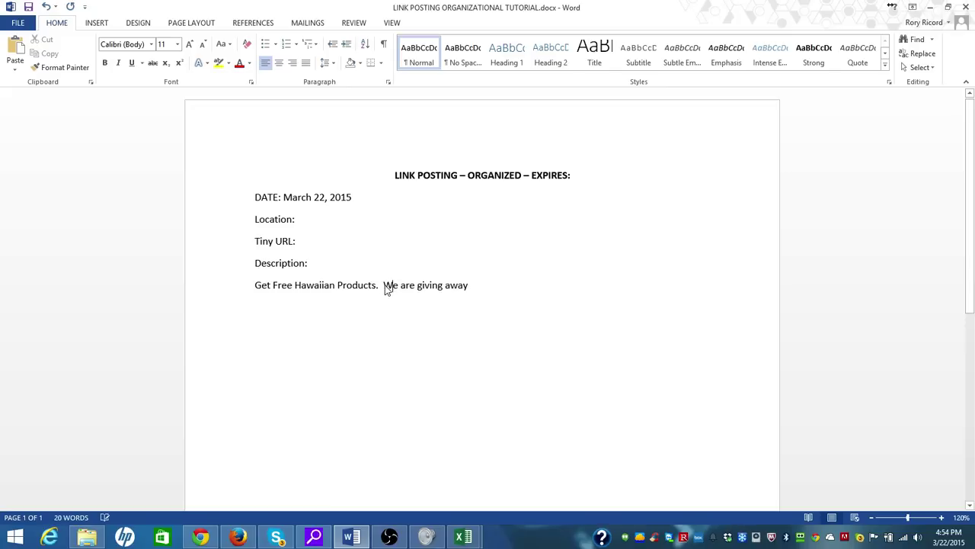
{"action": "left_click_drag", "start_coordinate": [384, 285], "coordinate": [486, 284]}
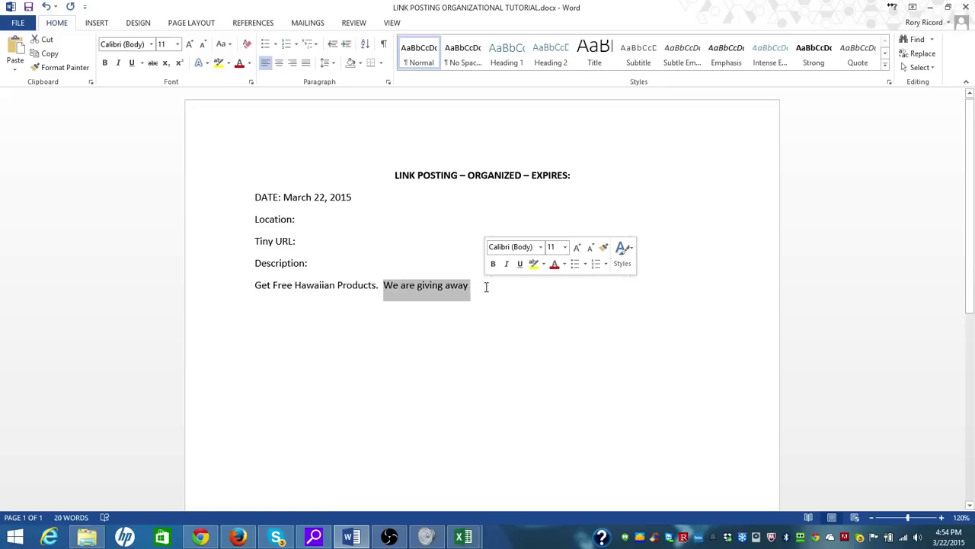
{"action": "key", "text": "ctrl+v"}
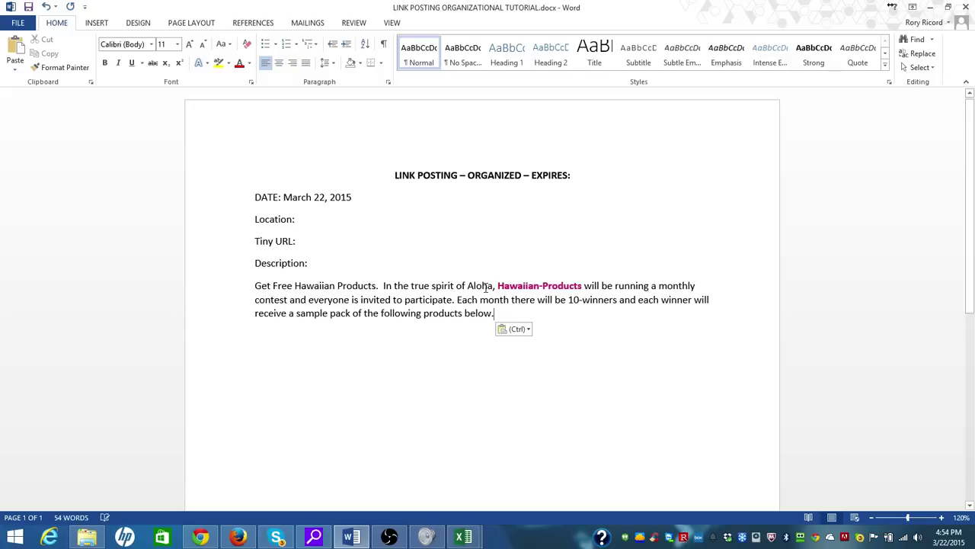
{"action": "right_click", "coordinate": [502, 303]}
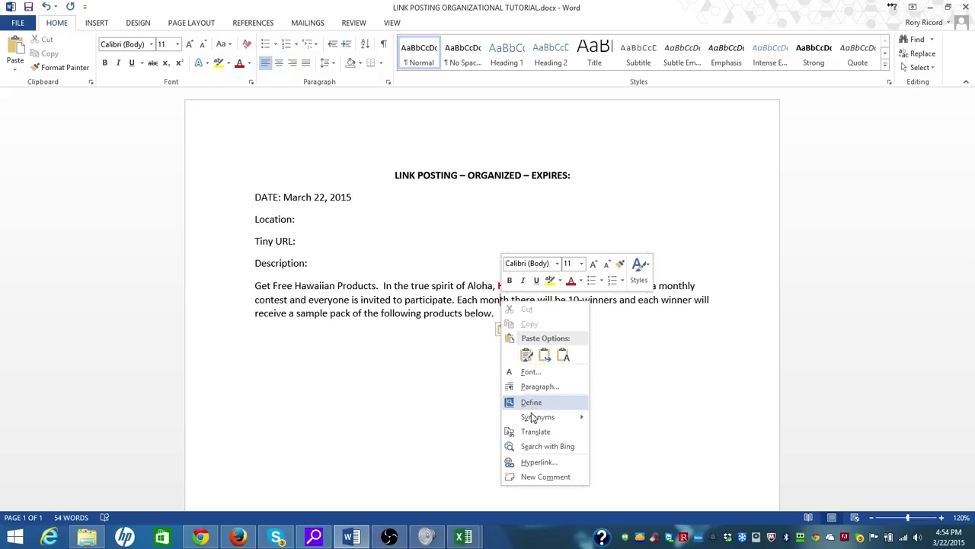
{"action": "left_click", "coordinate": [463, 355]}
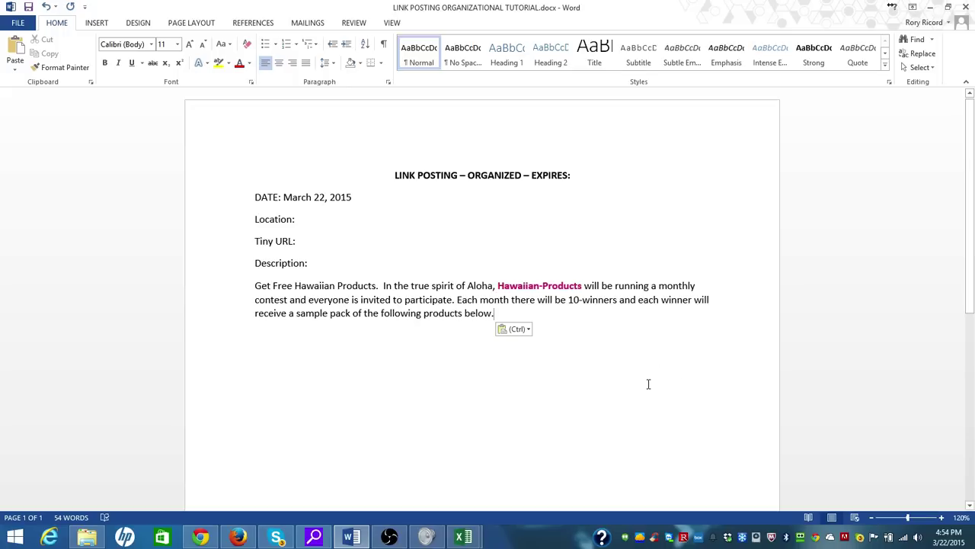
Add a 'Click Here to enter:' line below the pasted paragraph, followed by a blank line
{"action": "key", "text": "Return"}
{"action": "type", "text": "Click He"}
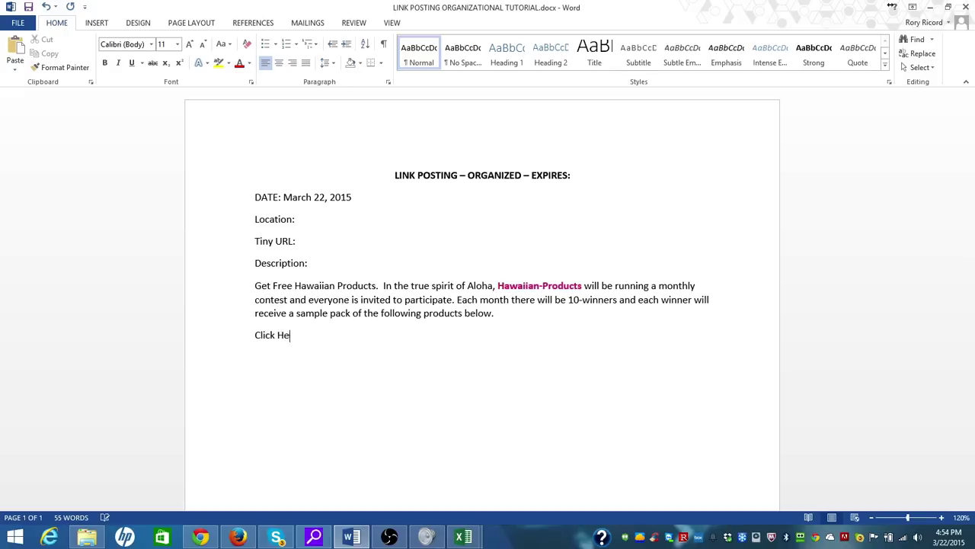
{"action": "type", "text": "re to enter:"}
{"action": "key", "text": "Return"}
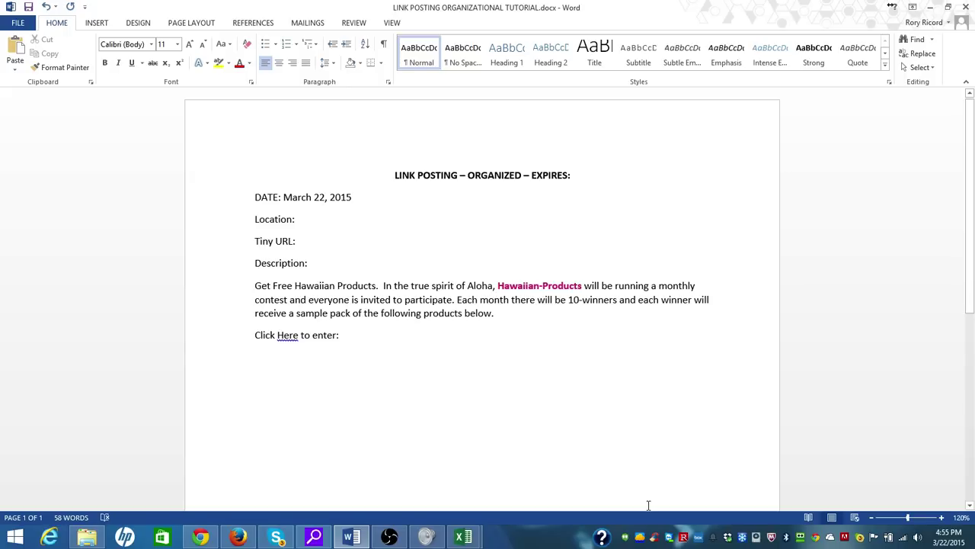
In Click Partners, open offer 35, Hawaiian Products Giveaway, and focus its tracking link box
{"action": "left_click", "coordinate": [238, 537]}
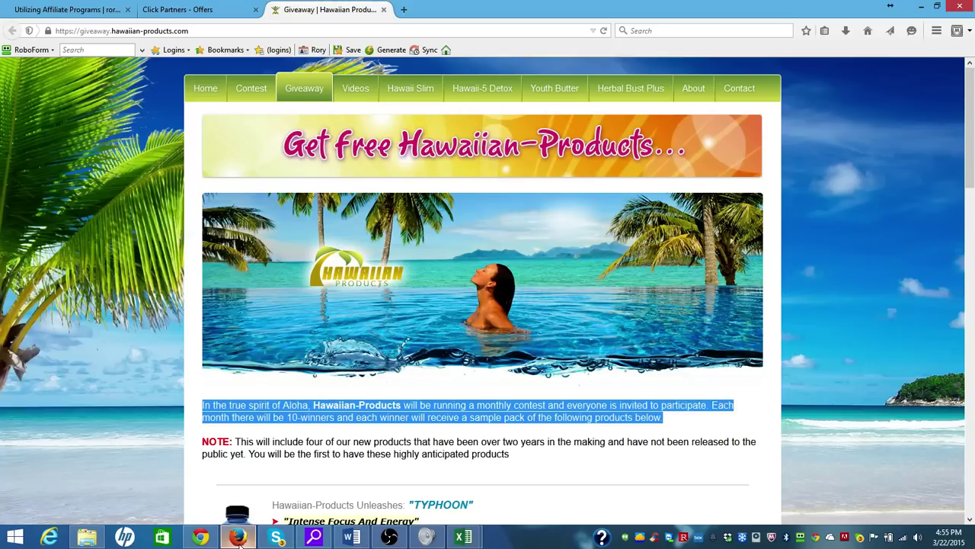
{"action": "left_click", "coordinate": [192, 9]}
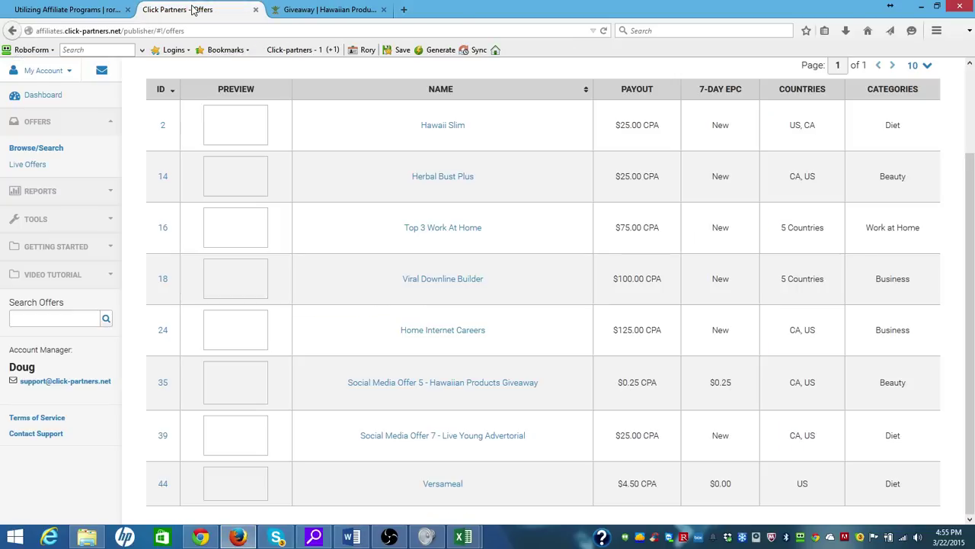
{"action": "left_click", "coordinate": [419, 385]}
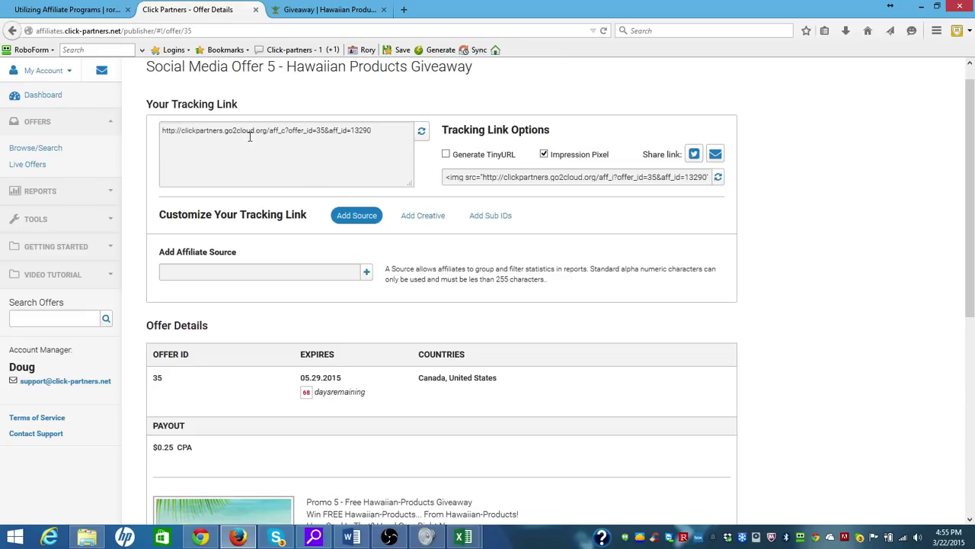
{"action": "left_click", "coordinate": [382, 136]}
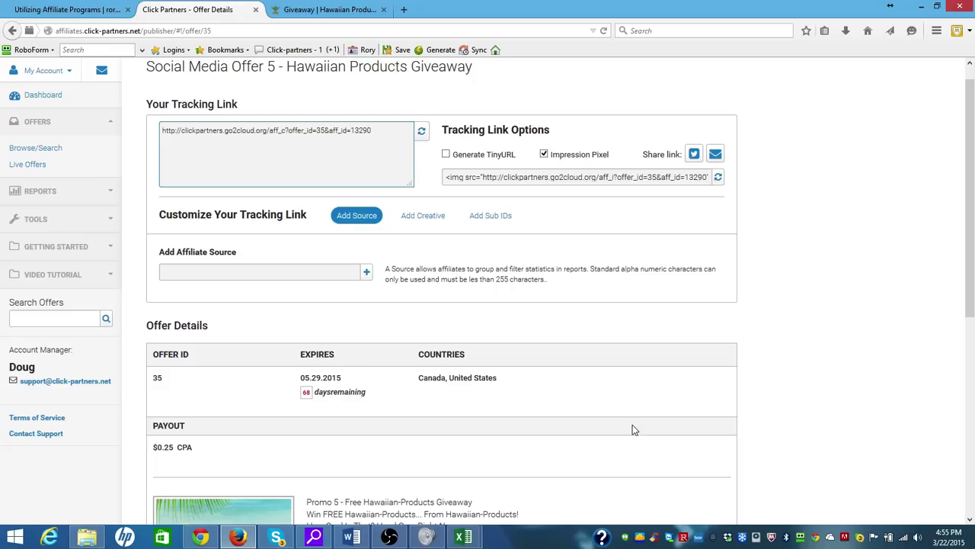
{"action": "left_click_drag", "start_coordinate": [966, 305], "coordinate": [970, 396]}
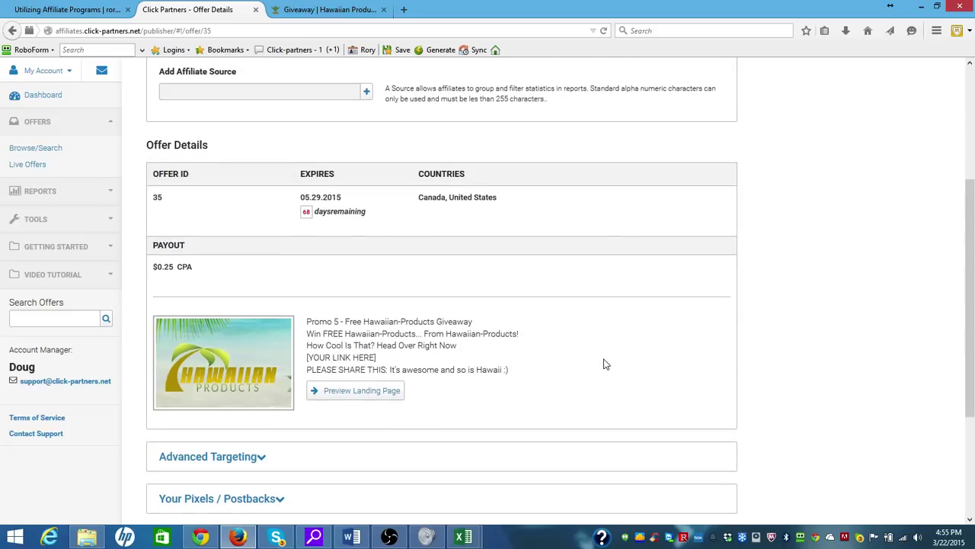
{"action": "left_click_drag", "start_coordinate": [971, 284], "coordinate": [973, 385]}
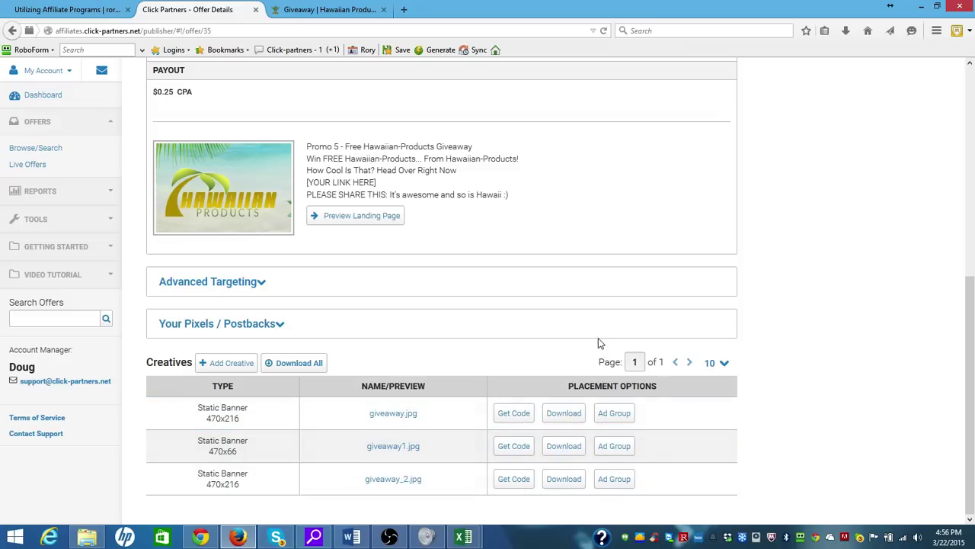
{"action": "left_click", "coordinate": [971, 245]}
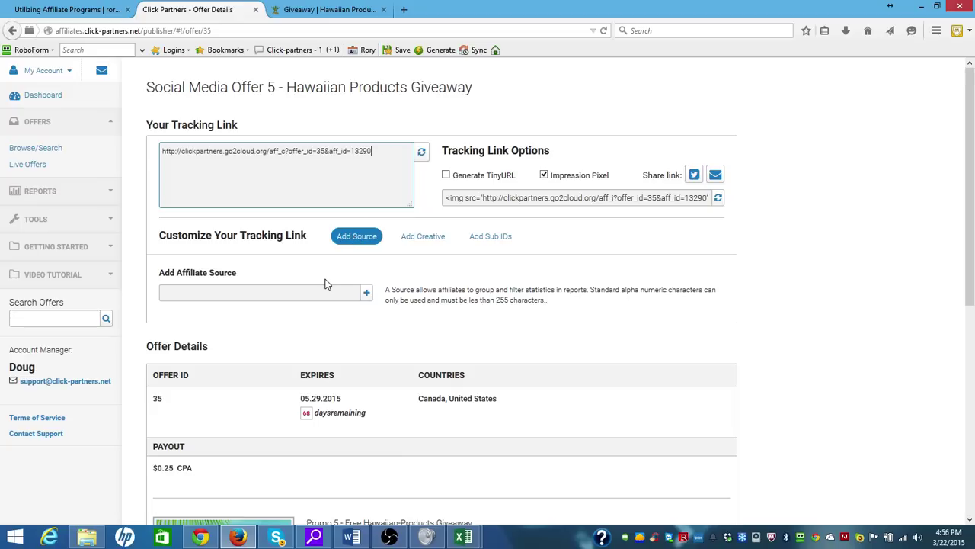
Go from Utilizing Affiliate Programs to the Free Traffic Sites page and open Claz.org
{"action": "left_click", "coordinate": [34, 10]}
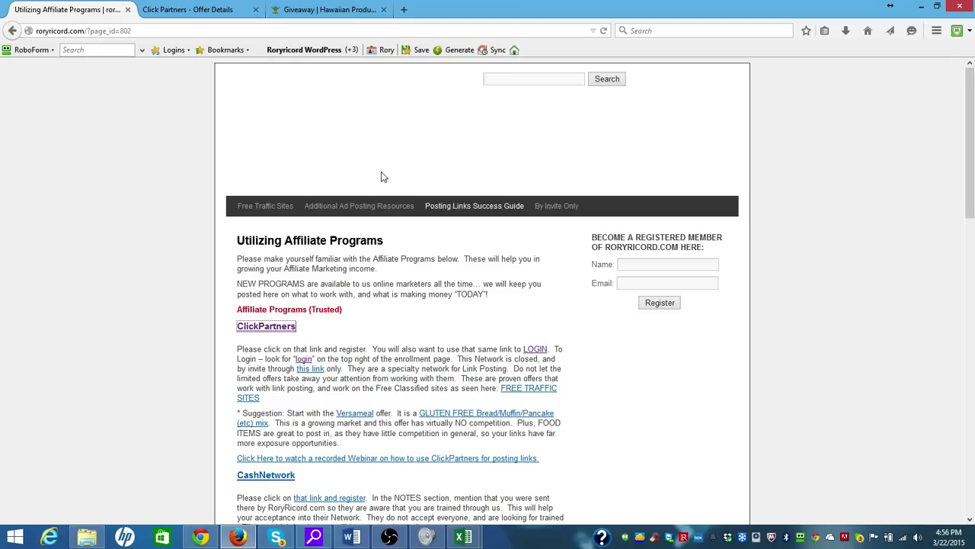
{"action": "left_click", "coordinate": [277, 212]}
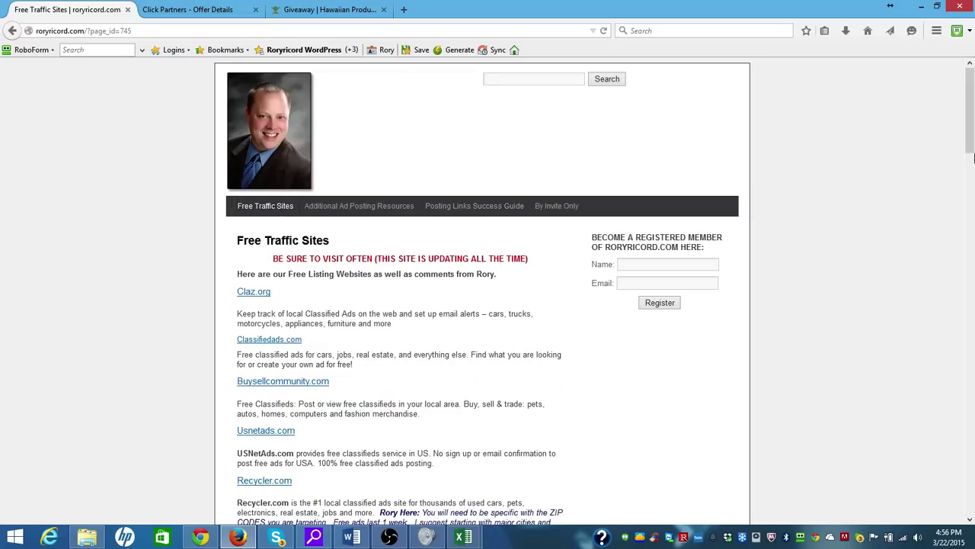
{"action": "scroll", "coordinate": [971, 160], "scroll_direction": "down", "scroll_amount": 2}
{"action": "left_click_drag", "start_coordinate": [971, 167], "coordinate": [971, 196]}
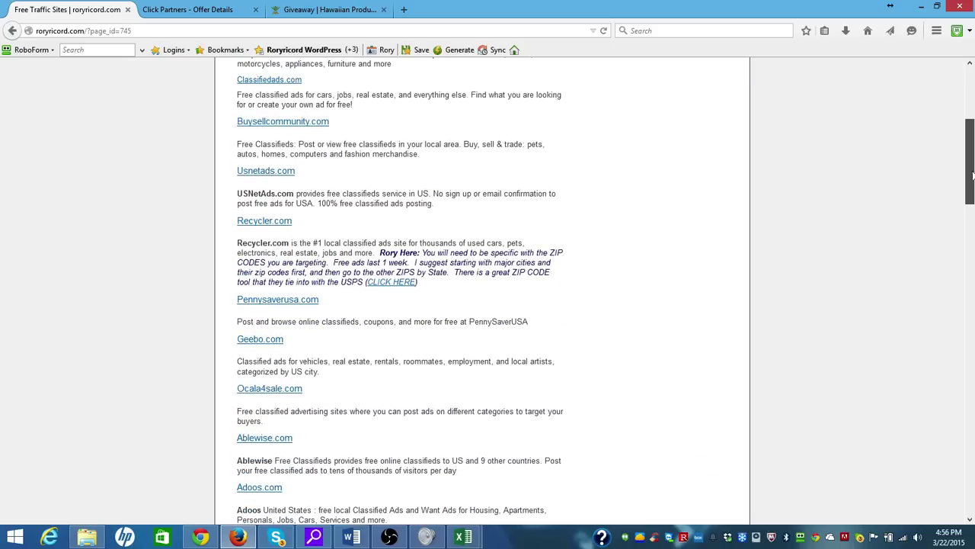
{"action": "left_click_drag", "start_coordinate": [970, 194], "coordinate": [970, 69]}
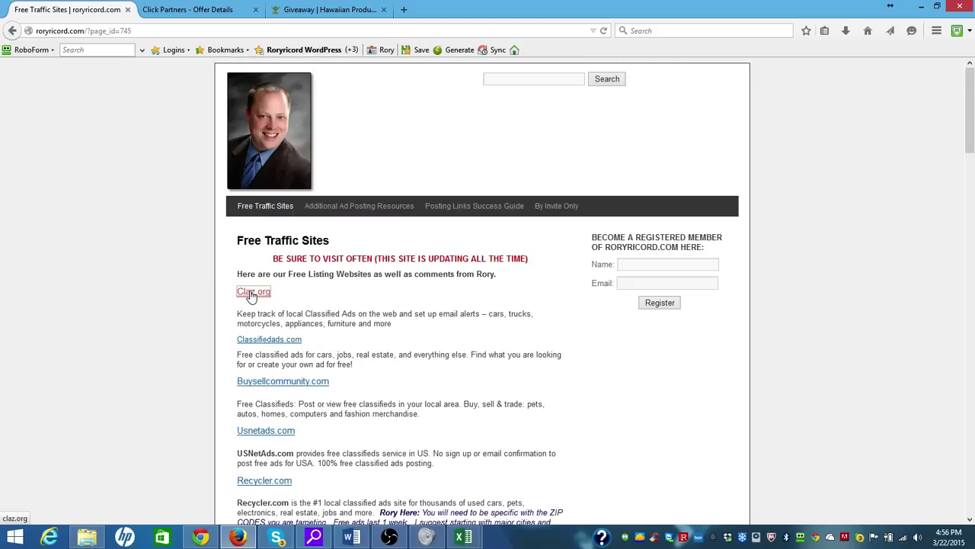
{"action": "left_click", "coordinate": [252, 294]}
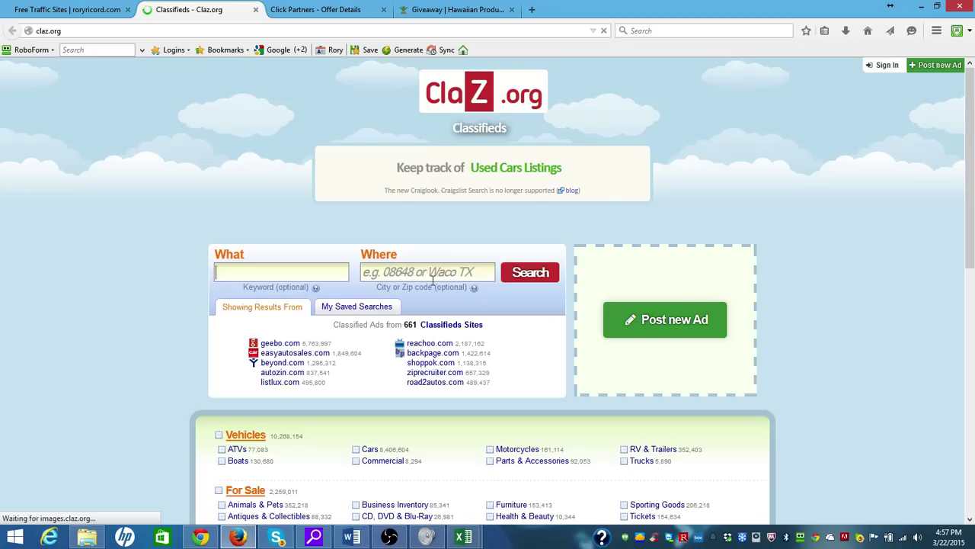
Search Claz.org classifieds with Los Angeles, CA as the location
{"action": "left_click", "coordinate": [461, 272]}
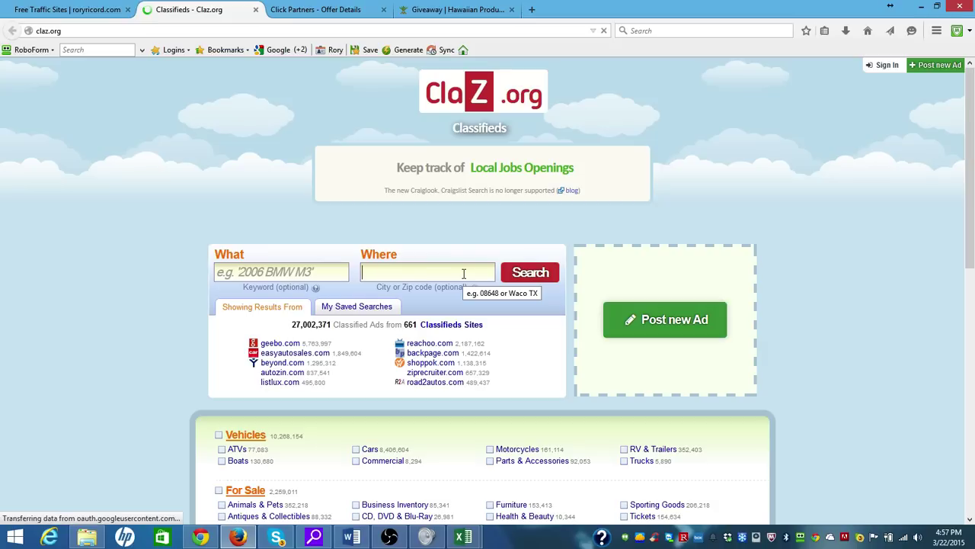
{"action": "type", "text": "Los"}
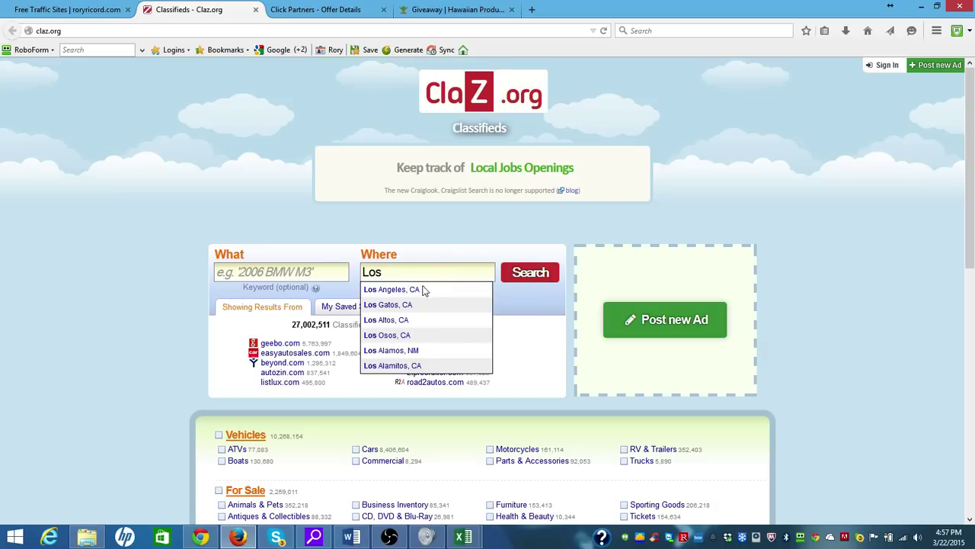
{"action": "left_click", "coordinate": [421, 289]}
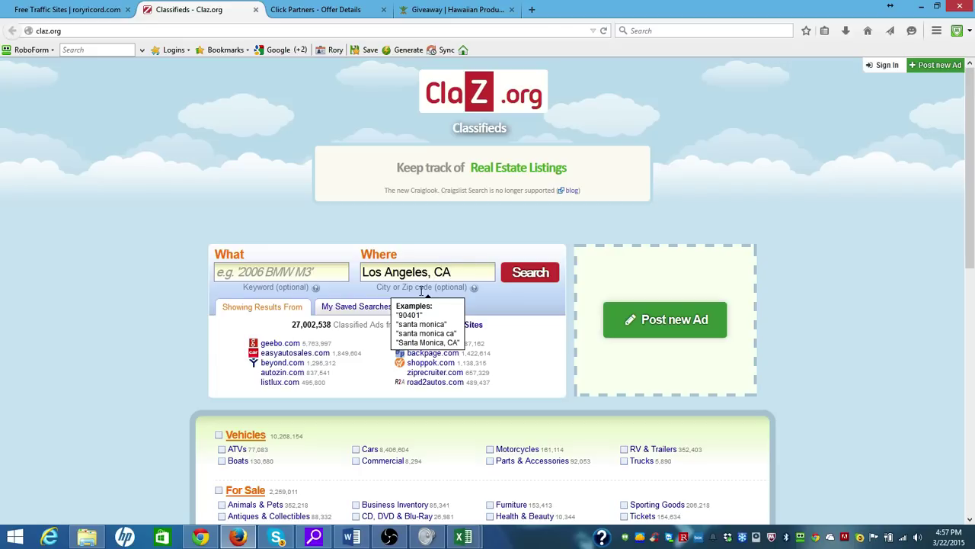
{"action": "left_click", "coordinate": [536, 281]}
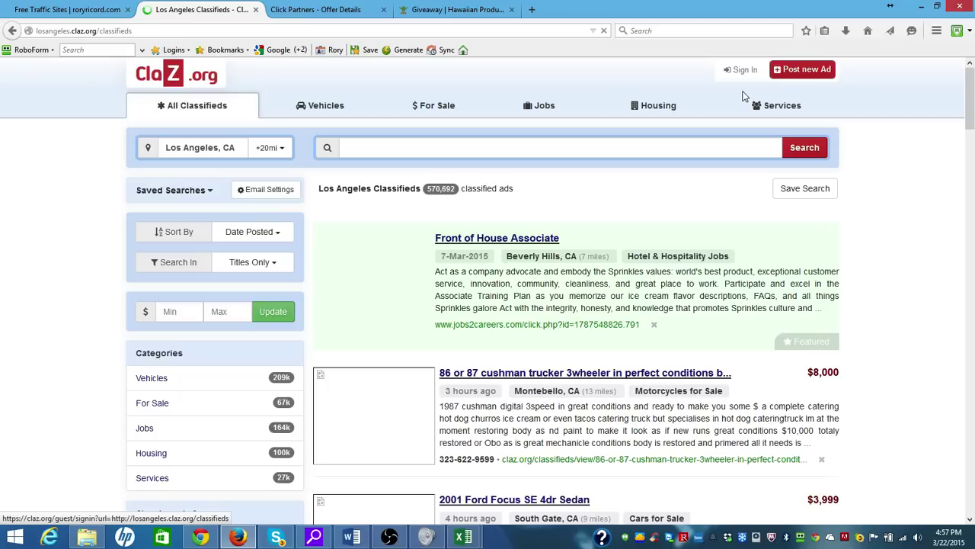
Open the Claz.org Post new Ad form, then bring the Word template back
{"action": "left_click", "coordinate": [799, 71]}
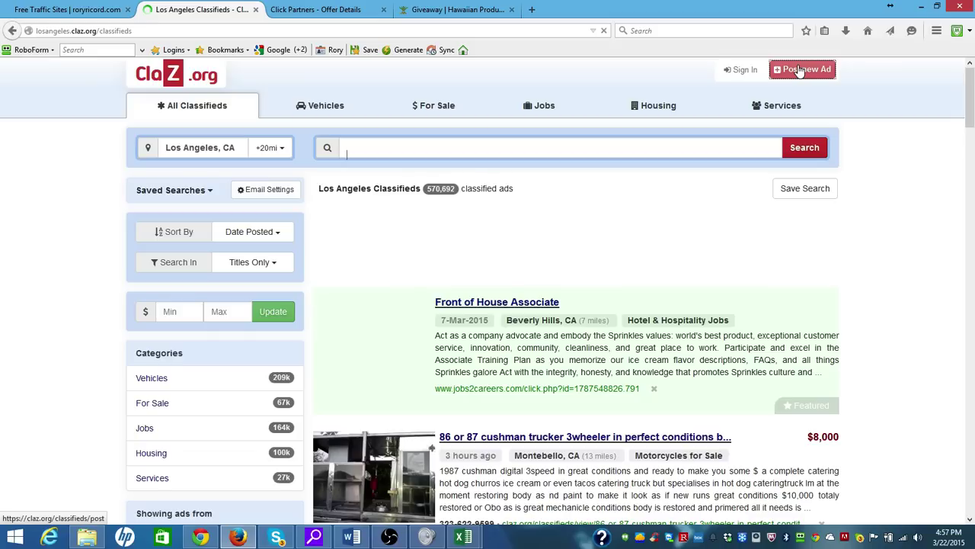
{"action": "left_click", "coordinate": [800, 71]}
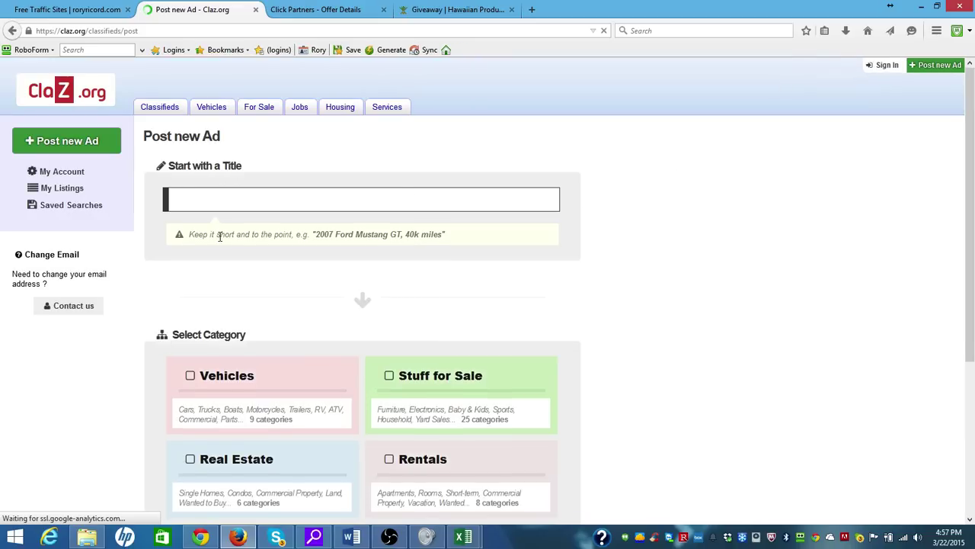
{"action": "left_click", "coordinate": [351, 537]}
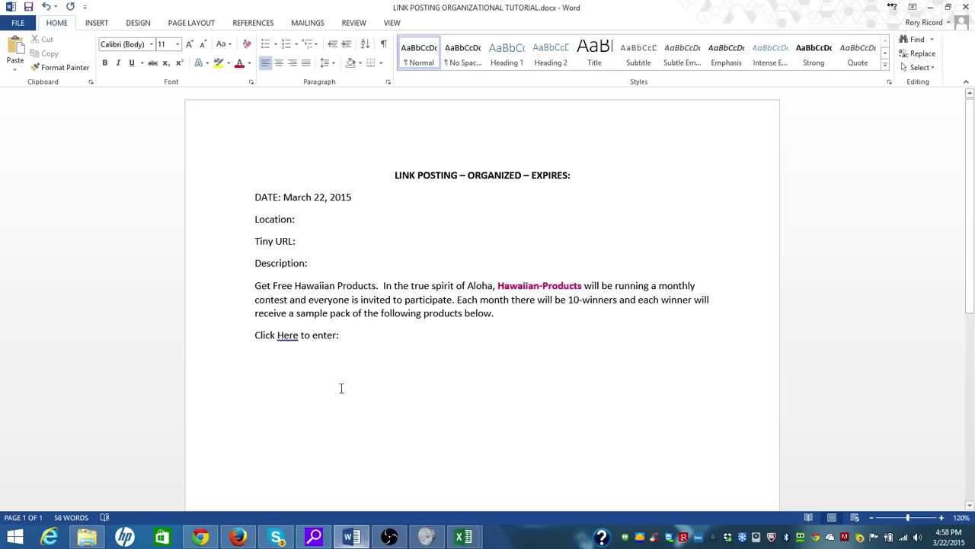
Add the line 'Title: Enter to Win Free Products From Hawaii' below Tiny URL
{"action": "key", "text": "Return"}
{"action": "type", "text": "Title"}
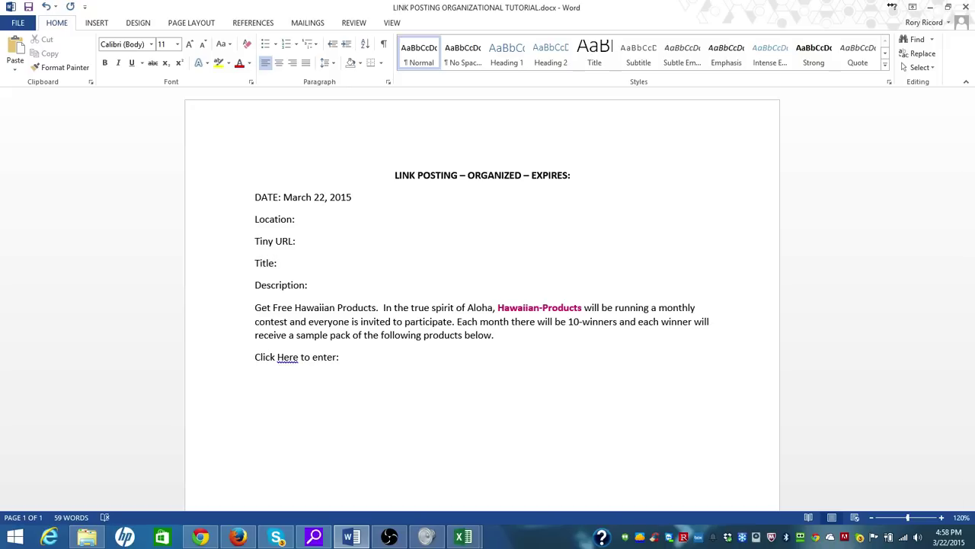
{"action": "type", "text": ": Enter to Win Free Products From Hawii"}
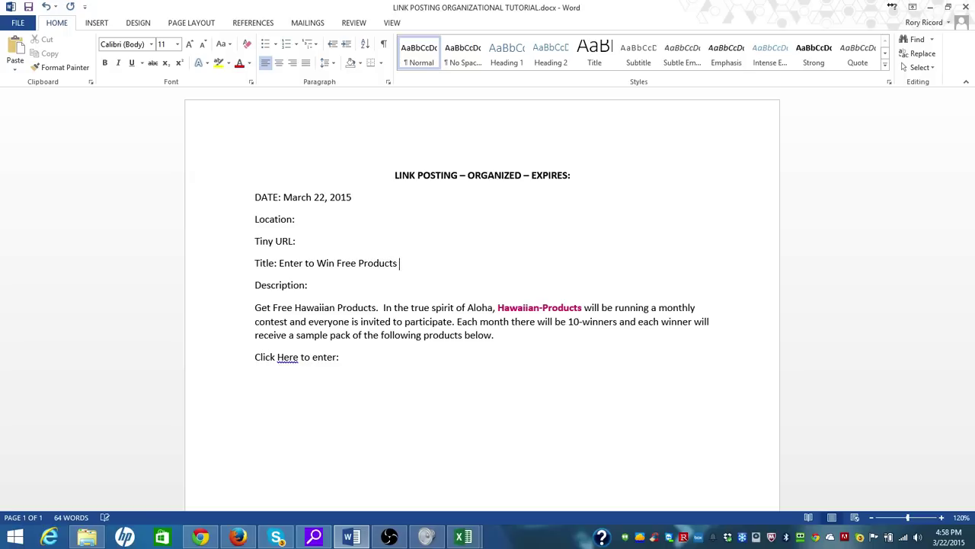
{"action": "key", "text": "BackSpace"}
{"action": "key", "text": "BackSpace"}
{"action": "type", "text": "aii"}
{"action": "left_click_drag", "start_coordinate": [455, 264], "coordinate": [290, 264]}
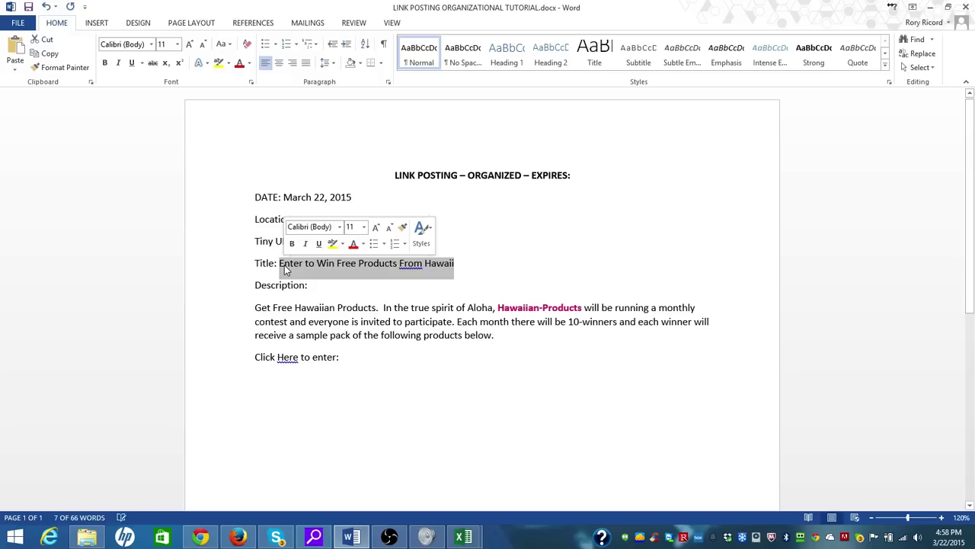
{"action": "double_click", "coordinate": [434, 401]}
Set Location to claz.org and add a SUB LOCATIONS: heading listing Los Angeles
{"action": "left_click", "coordinate": [374, 220]}
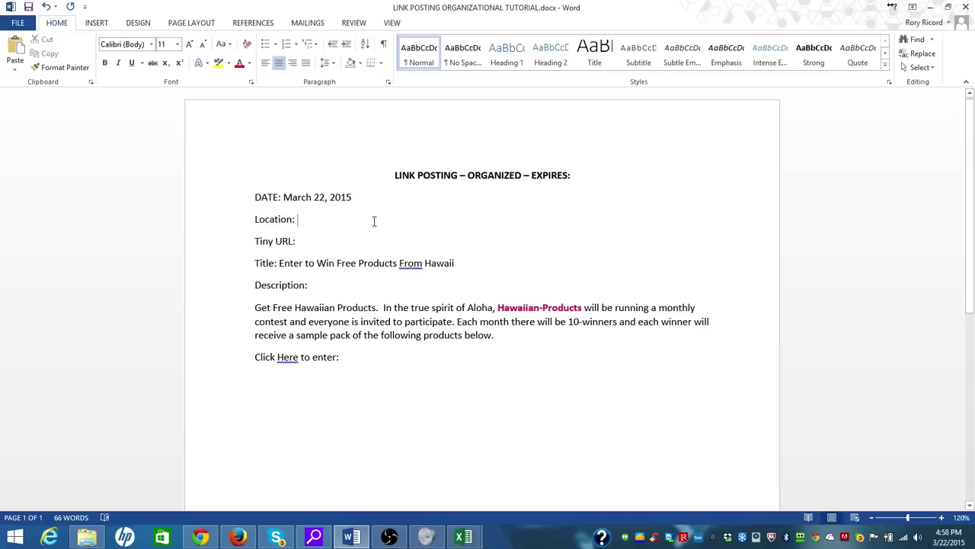
{"action": "type", "text": "claz.org"}
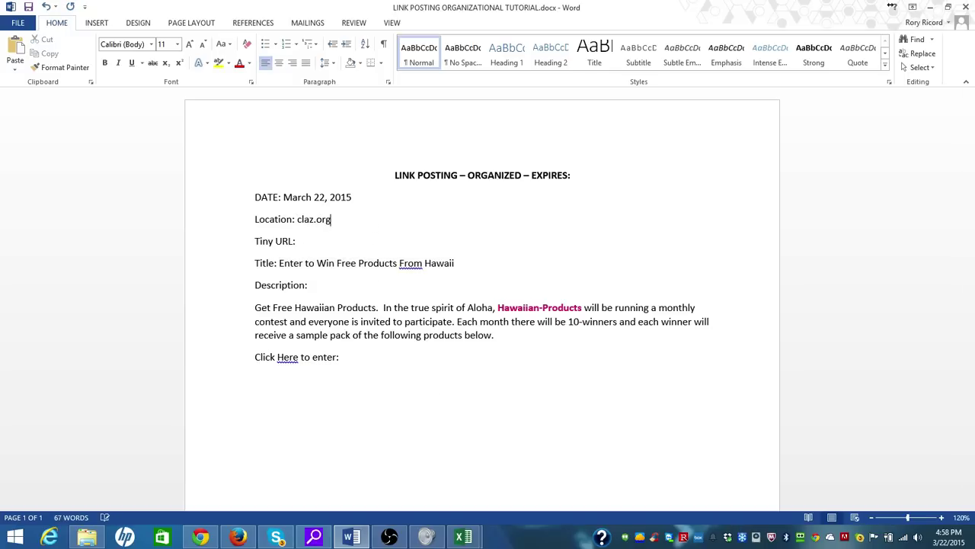
{"action": "type", "text": " /"}
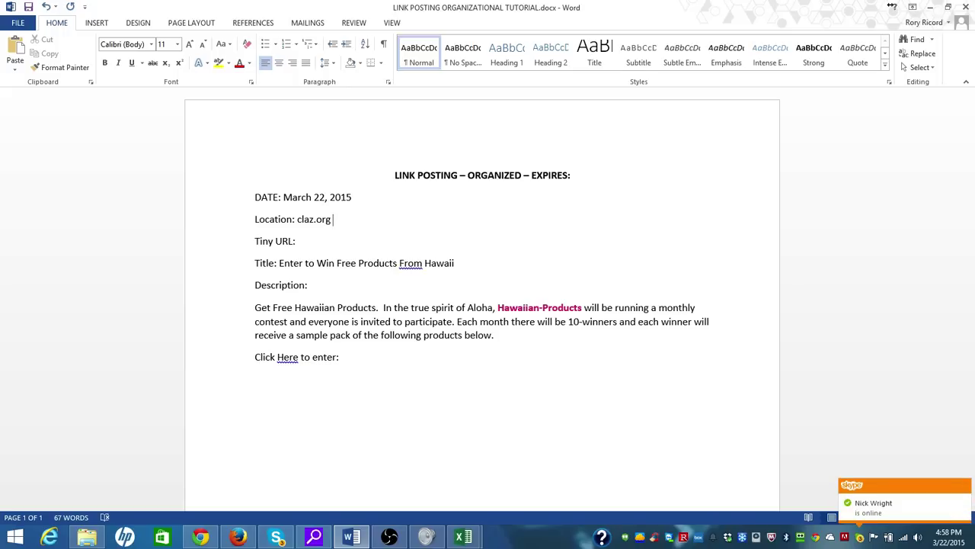
{"action": "left_click", "coordinate": [353, 357]}
{"action": "key", "text": "Return"}
{"action": "key", "text": "Return"}
{"action": "type", "text": "SUB "}
{"action": "type", "text": "LOACTO"}
{"action": "key", "text": "BackSpace"}
{"action": "key", "text": "BackSpace"}
{"action": "key", "text": "BackSpace"}
{"action": "key", "text": "BackSpace"}
{"action": "type", "text": "CATIONSLoda"}
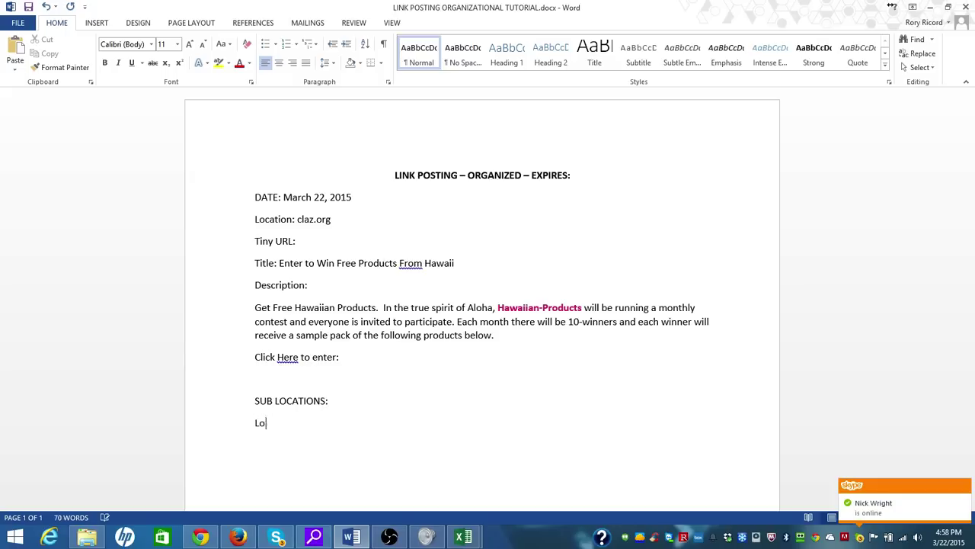
{"action": "key", "text": "BackSpace"}
{"action": "key", "text": "BackSpace"}
{"action": "type", "text": "s Anglese"}
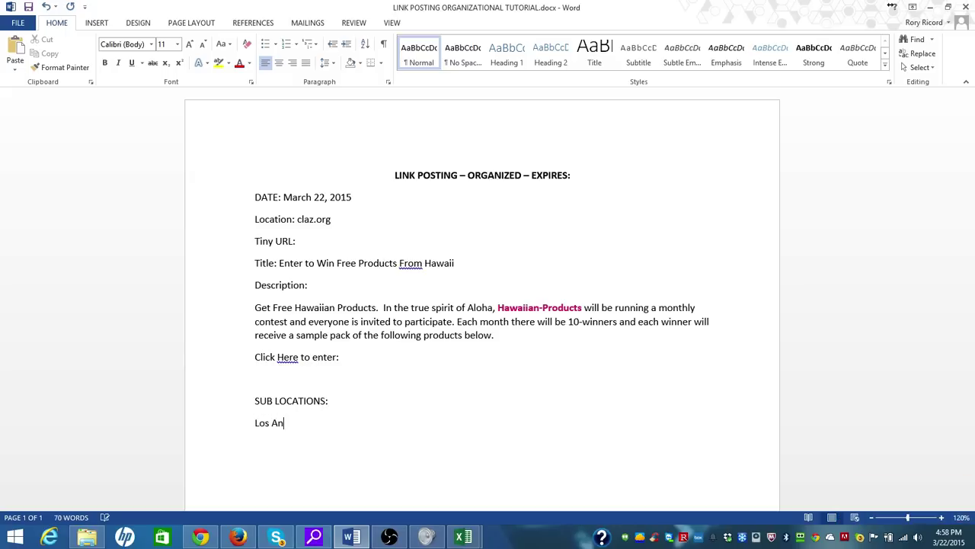
{"action": "key", "text": "BackSpace"}
{"action": "key", "text": "BackSpace"}
{"action": "key", "text": "BackSpace"}
{"action": "key", "text": "BackSpace"}
{"action": "type", "text": "eles"}
Select the ad title text after Title: in the template
{"action": "left_click", "coordinate": [238, 537]}
{"action": "left_click", "coordinate": [239, 537]}
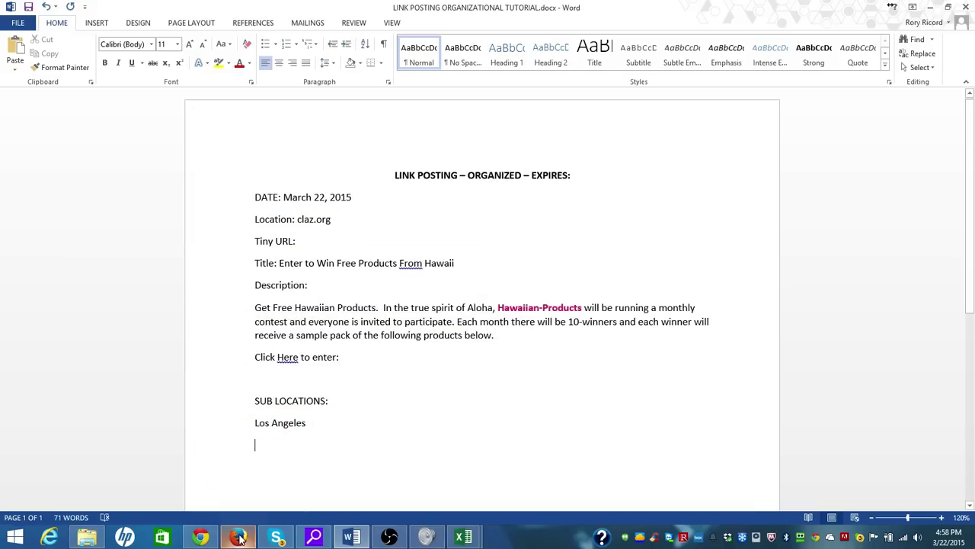
{"action": "left_click_drag", "start_coordinate": [278, 263], "coordinate": [464, 260]}
{"action": "key", "text": "ctrl+c"}
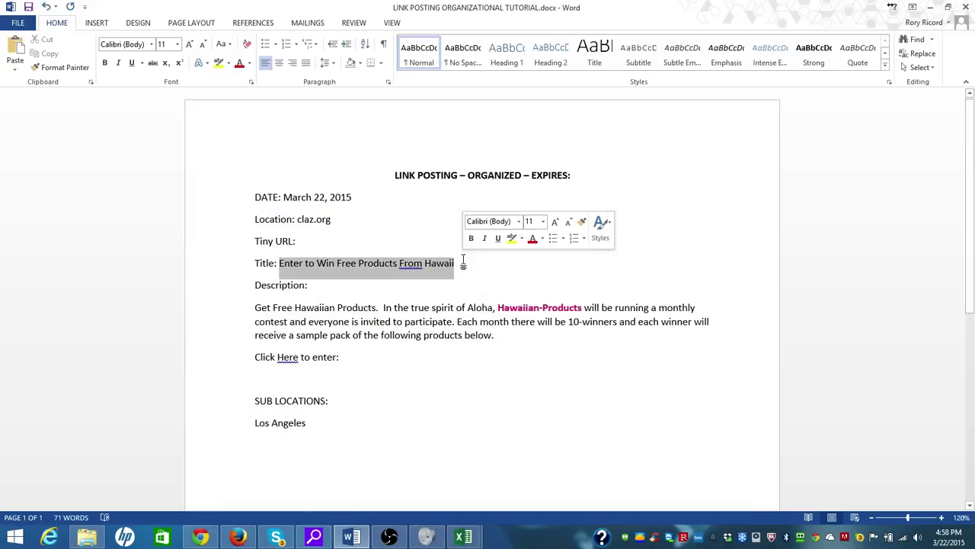
Paste the title into the Claz.org ad, choose the Free Stuff category, and set price 0.00
{"action": "left_click", "coordinate": [238, 537]}
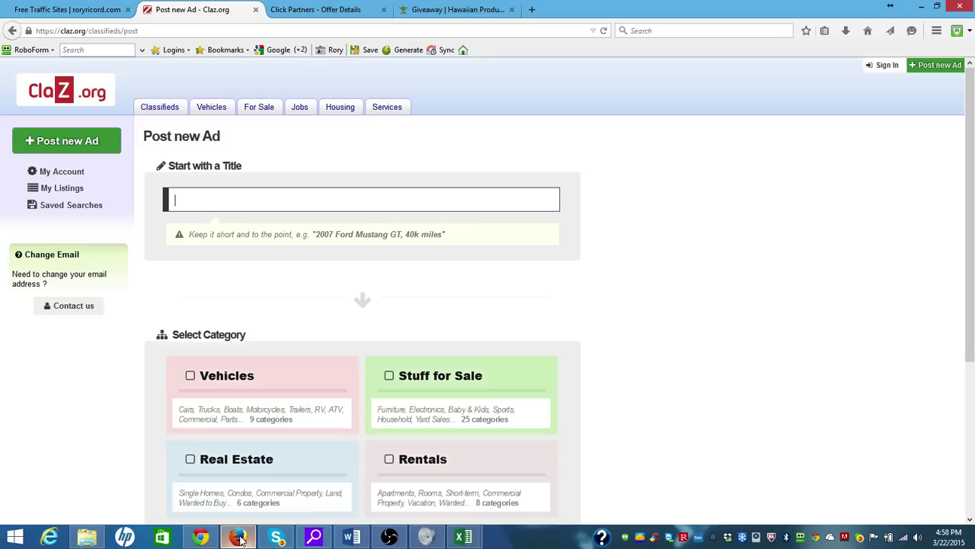
{"action": "key", "text": "ctrl+v"}
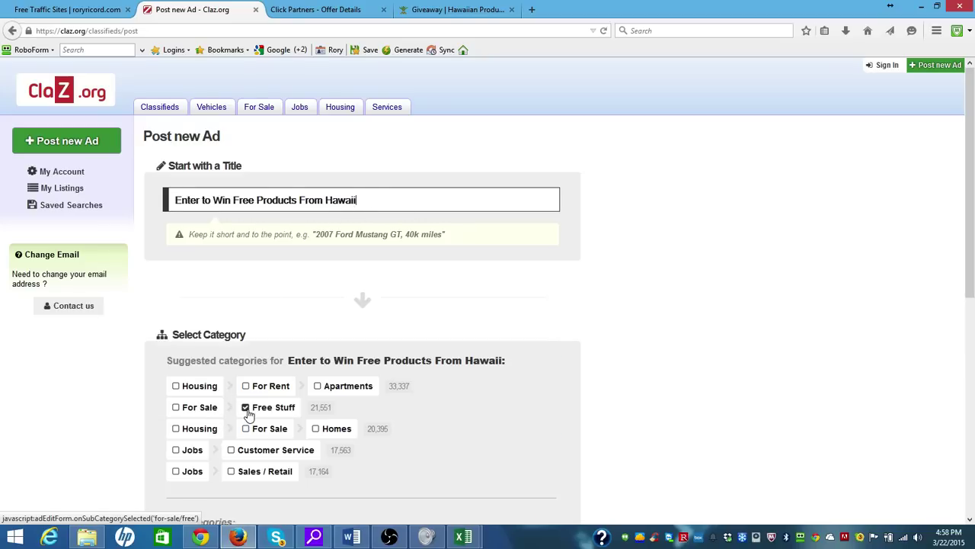
{"action": "left_click", "coordinate": [252, 410]}
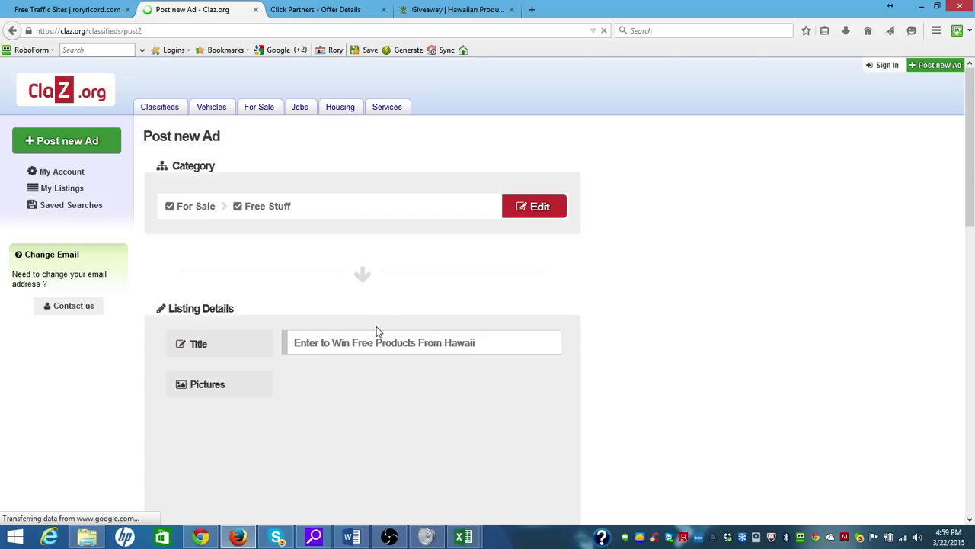
{"action": "right_click", "coordinate": [296, 250]}
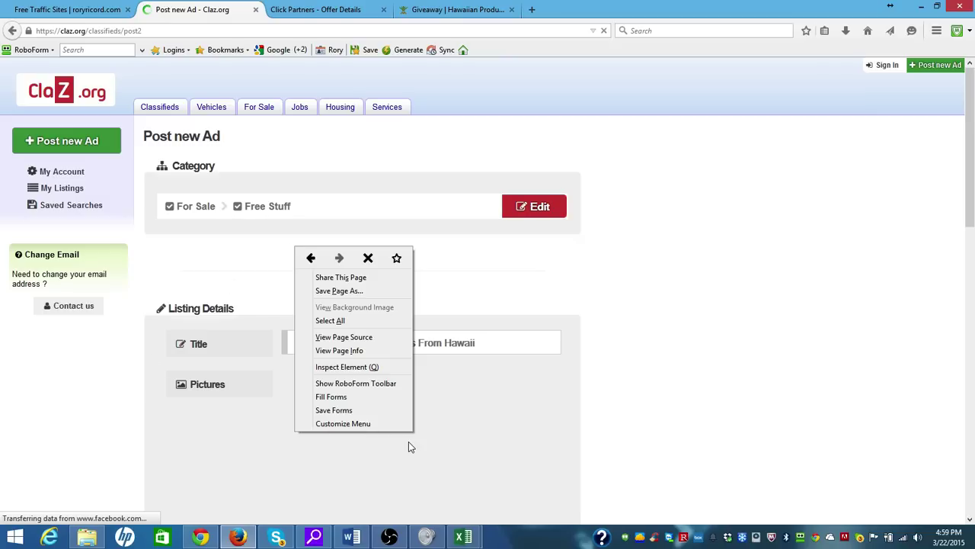
{"action": "left_click", "coordinate": [972, 192]}
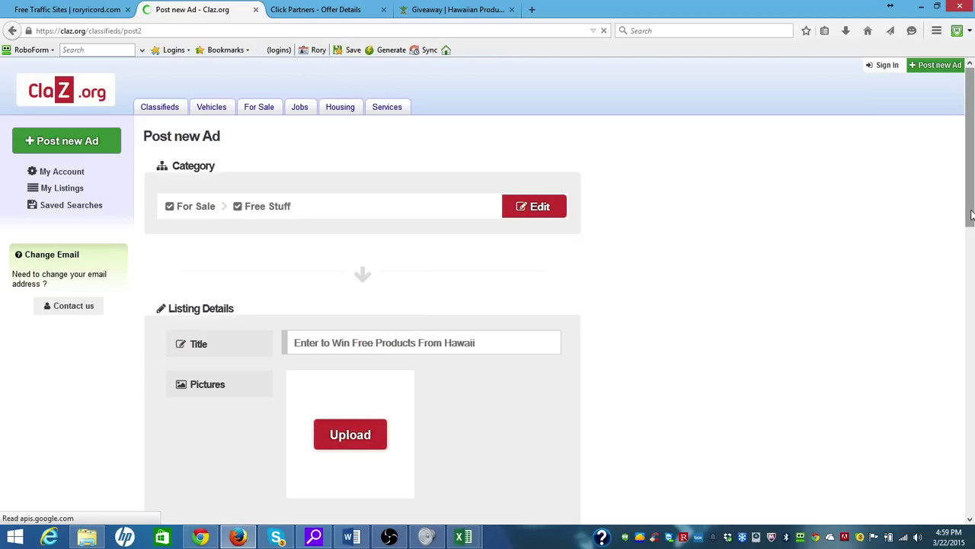
{"action": "left_click_drag", "start_coordinate": [971, 221], "coordinate": [972, 252]}
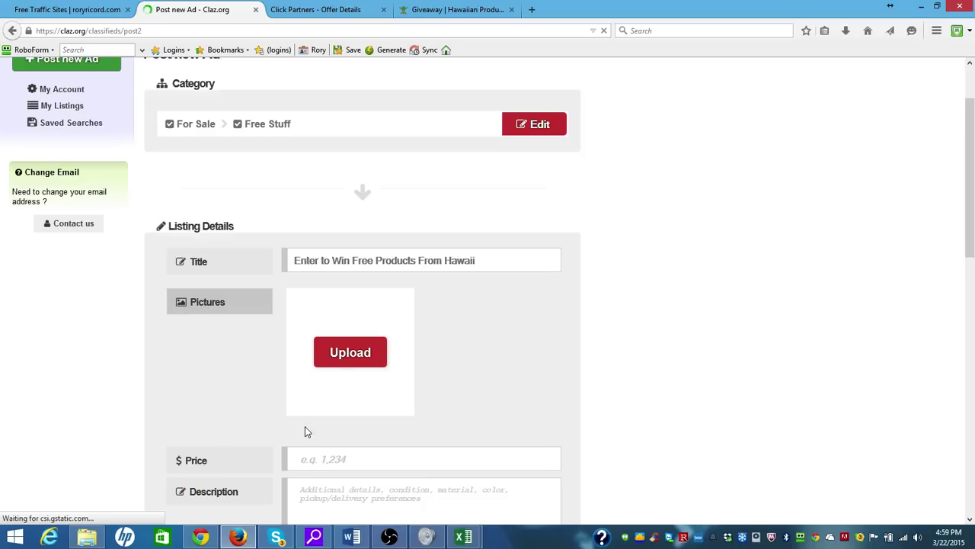
{"action": "left_click", "coordinate": [327, 461]}
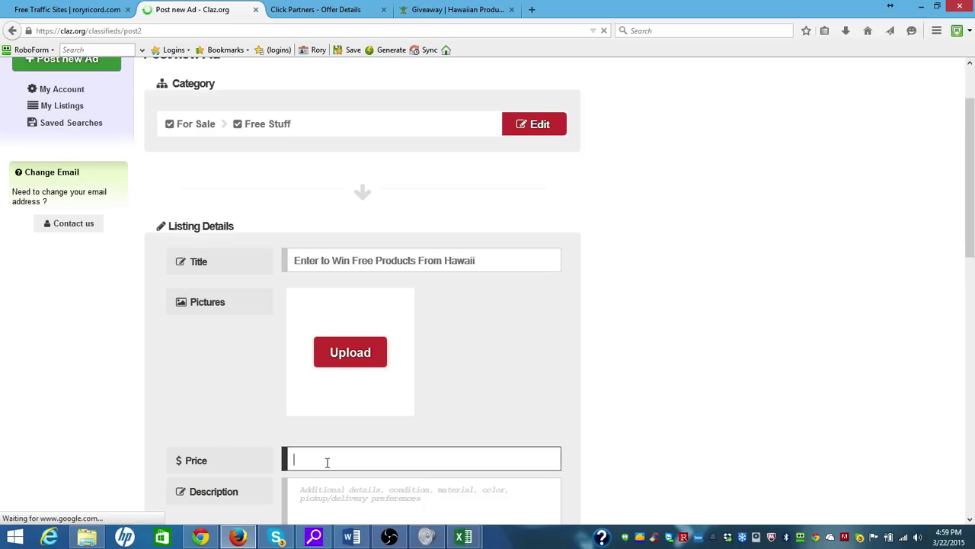
{"action": "type", "text": "0.00"}
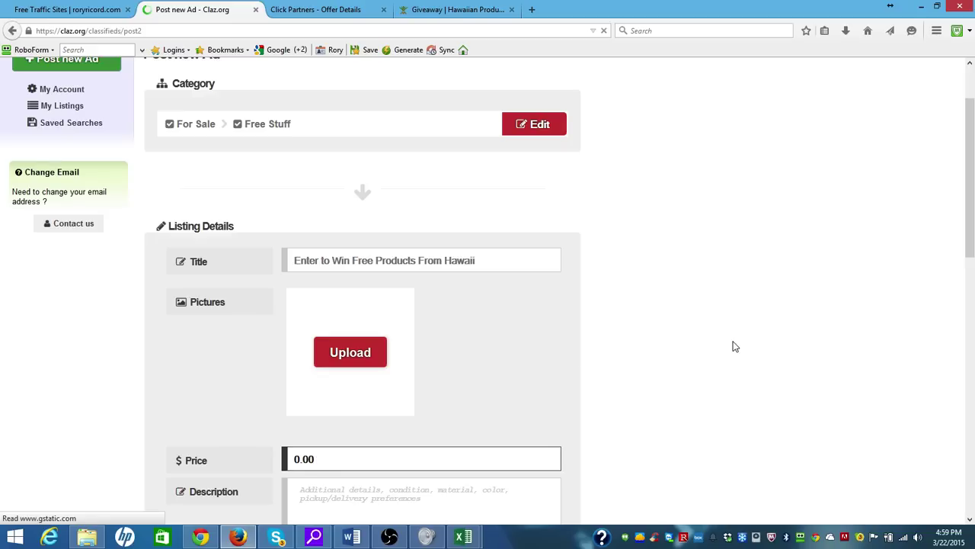
{"action": "left_click", "coordinate": [734, 344]}
{"action": "left_click_drag", "start_coordinate": [971, 244], "coordinate": [972, 304]}
{"action": "left_click", "coordinate": [444, 289]}
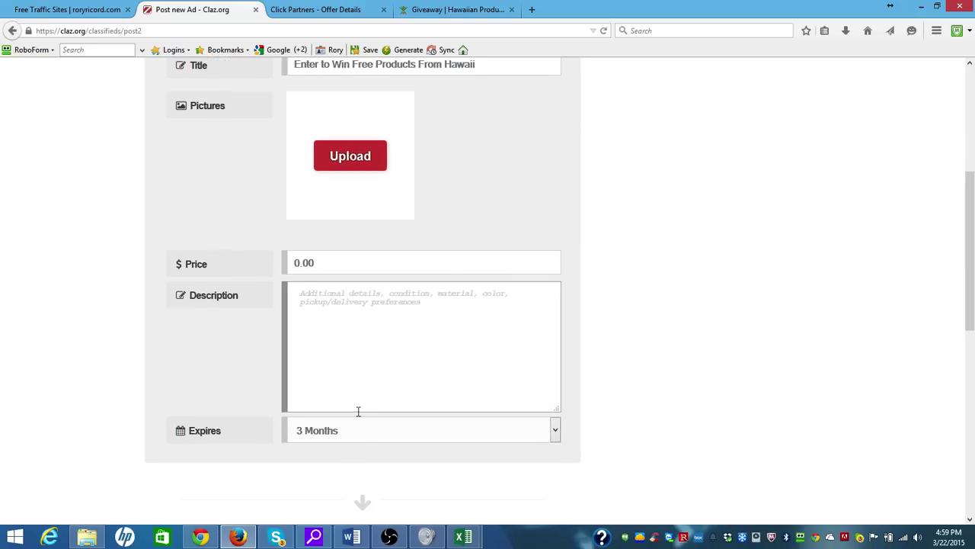
Keep the ad expiry at 3 Months, check the Word template, and return to the form
{"action": "left_click", "coordinate": [555, 434]}
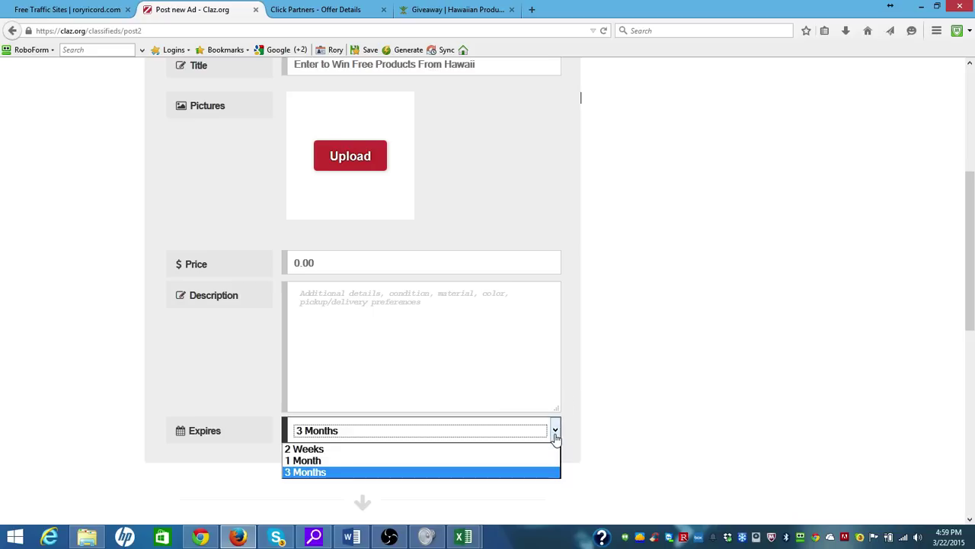
{"action": "left_click", "coordinate": [520, 474]}
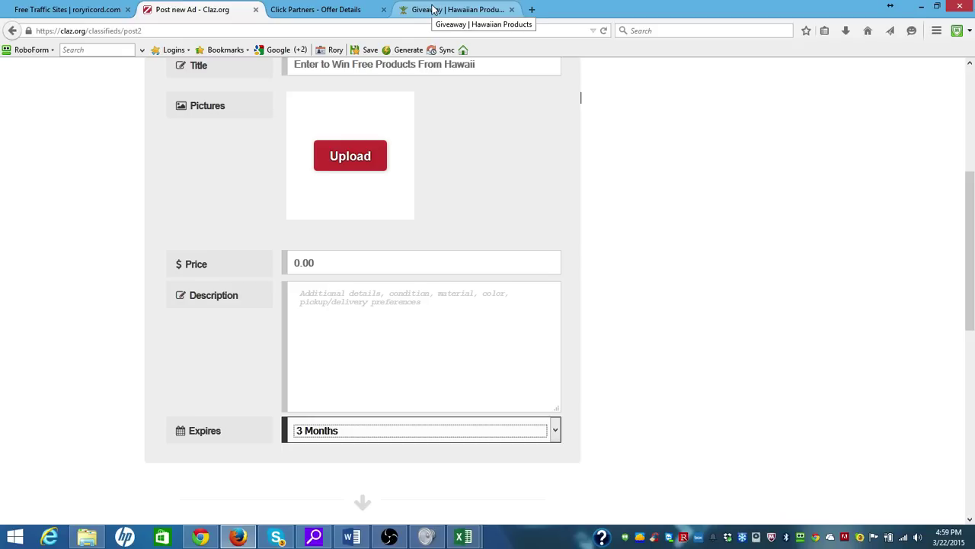
{"action": "left_click", "coordinate": [333, 434]}
{"action": "left_click", "coordinate": [333, 436]}
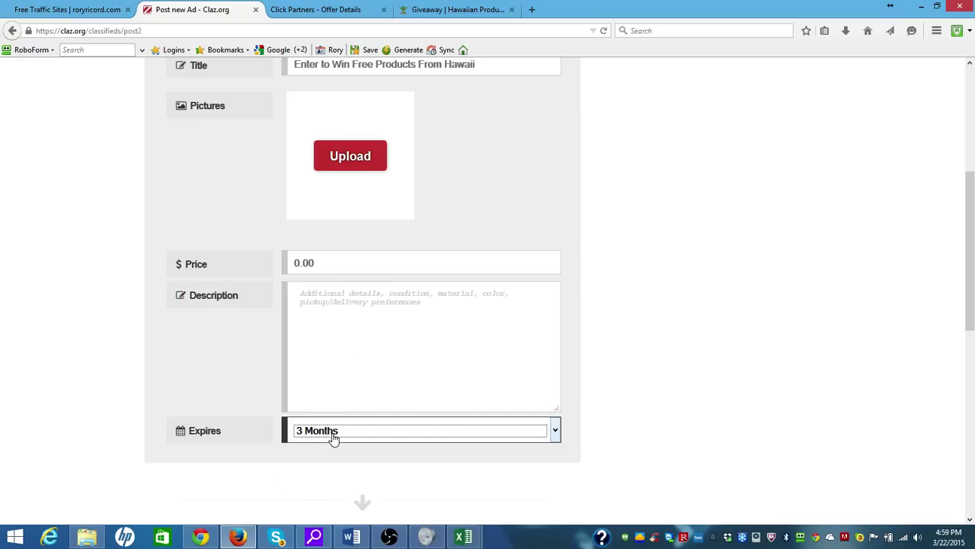
{"action": "left_click", "coordinate": [344, 299]}
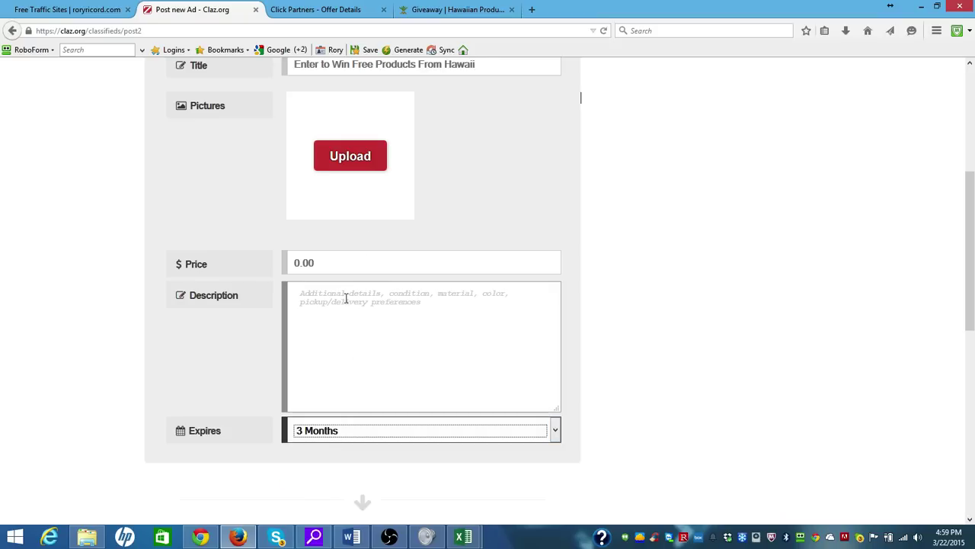
{"action": "left_click", "coordinate": [351, 536]}
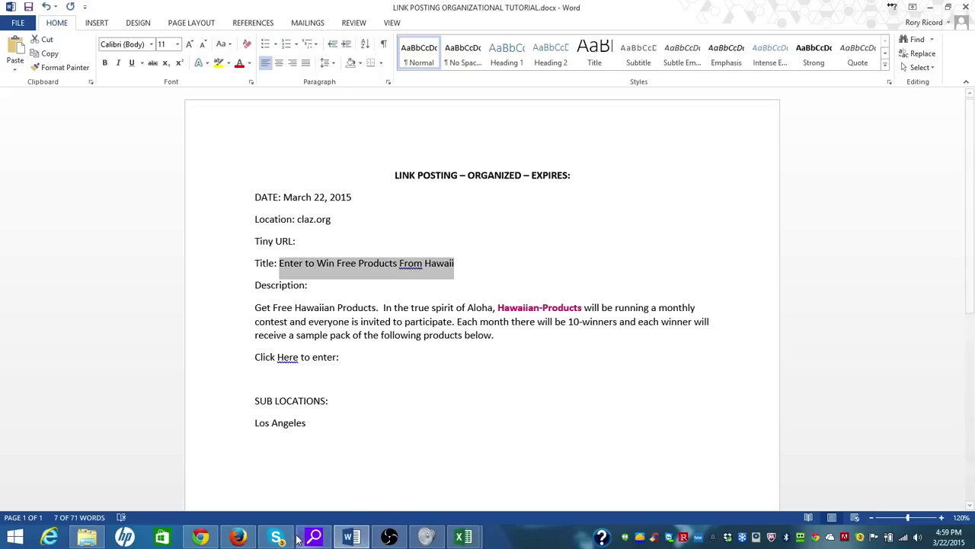
{"action": "left_click", "coordinate": [244, 538]}
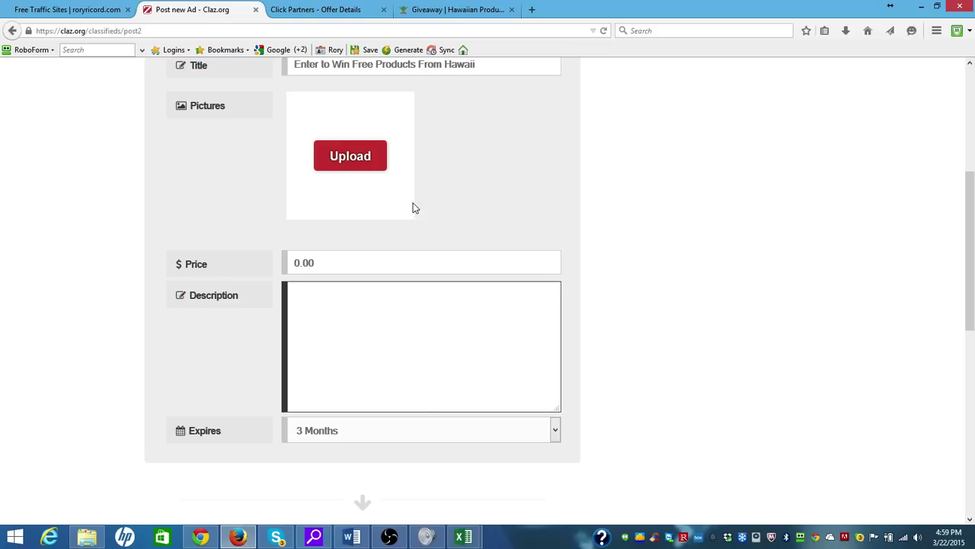
{"action": "mouse_move", "coordinate": [973, 303]}
{"action": "left_mouse_down"}
{"action": "mouse_move", "coordinate": [973, 259]}
{"action": "mouse_move", "coordinate": [973, 294]}
{"action": "left_mouse_up"}
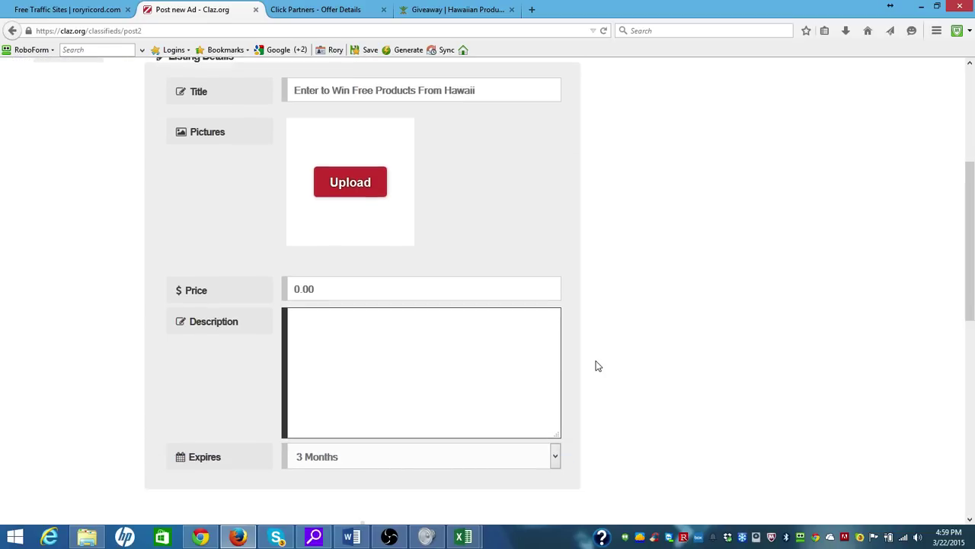
Add claz as affiliate source on the offer 35 link, then toggle Add Source off and on
{"action": "left_click", "coordinate": [340, 10]}
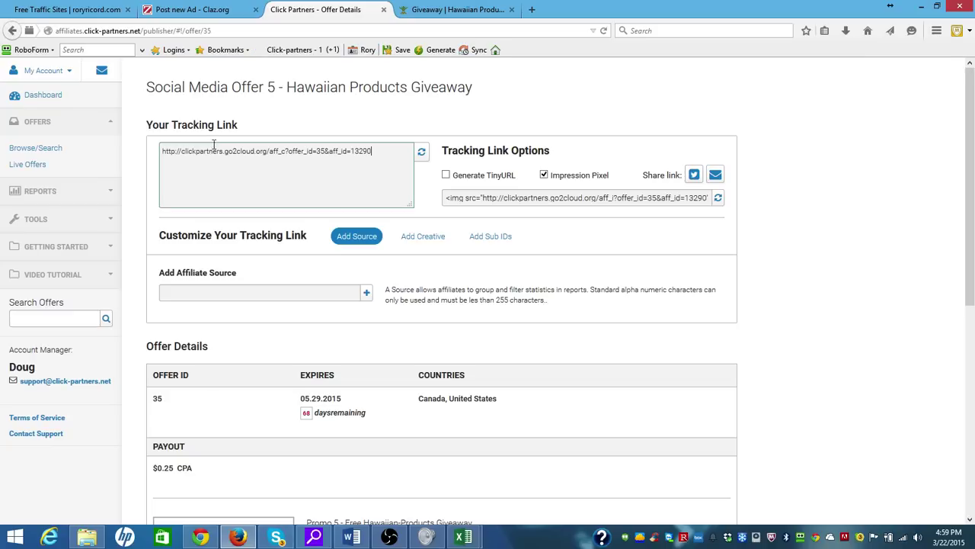
{"action": "left_click", "coordinate": [198, 295]}
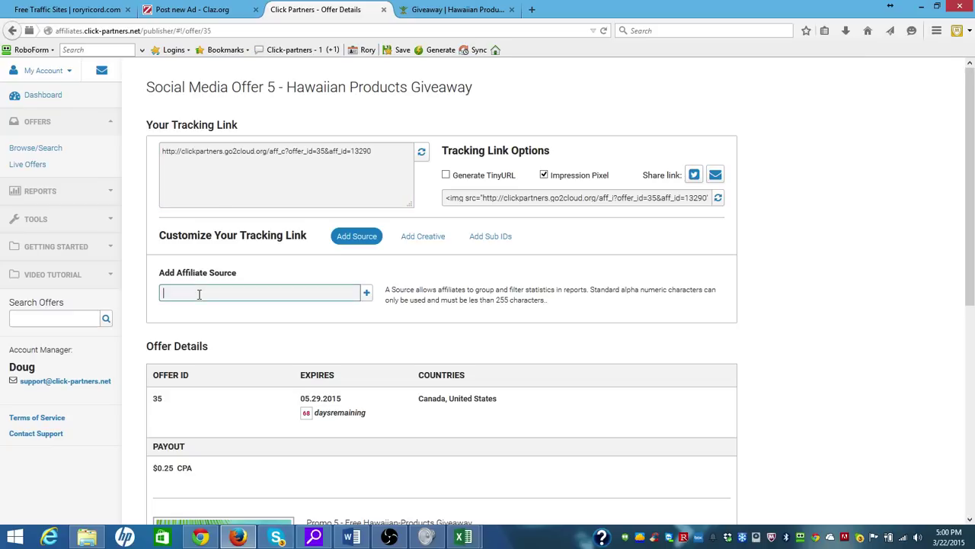
{"action": "type", "text": "clax"}
{"action": "left_click", "coordinate": [367, 294]}
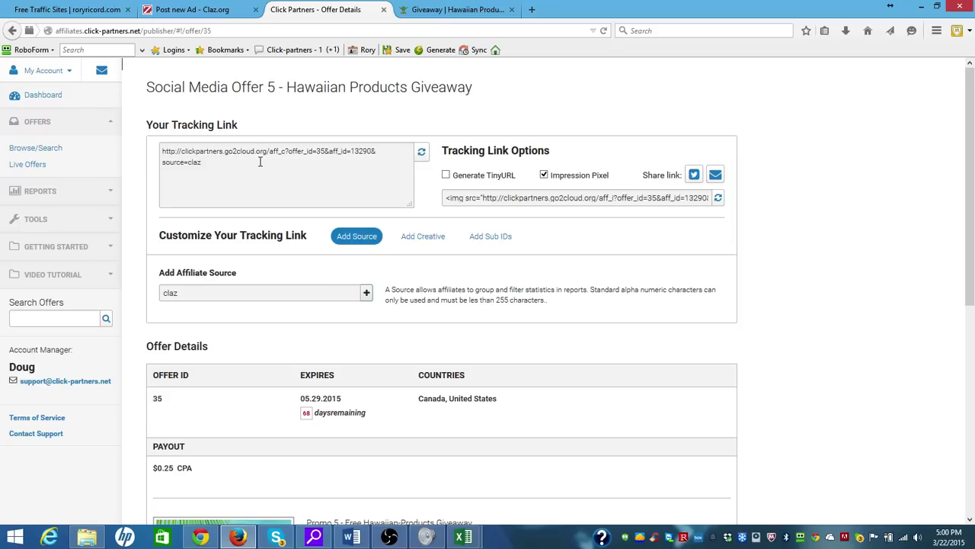
{"action": "left_click", "coordinate": [344, 238]}
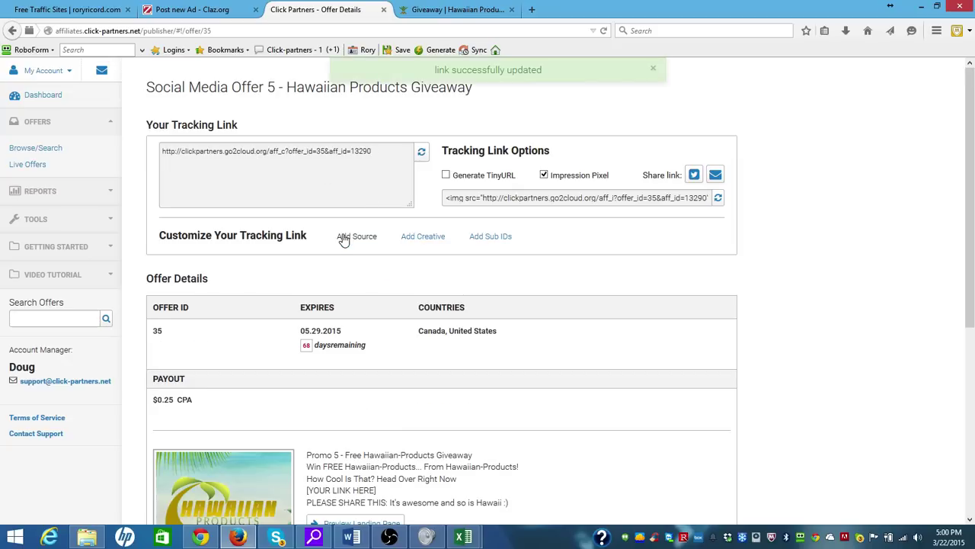
{"action": "left_click", "coordinate": [360, 239]}
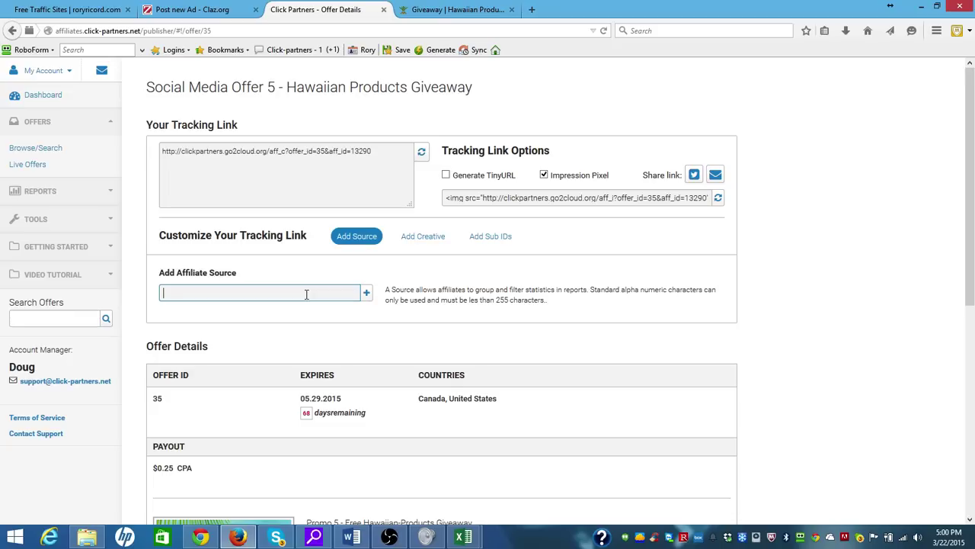
Tag the tracking link with affiliate source claz and Sub ID 1 losangeles
{"action": "left_click", "coordinate": [494, 238]}
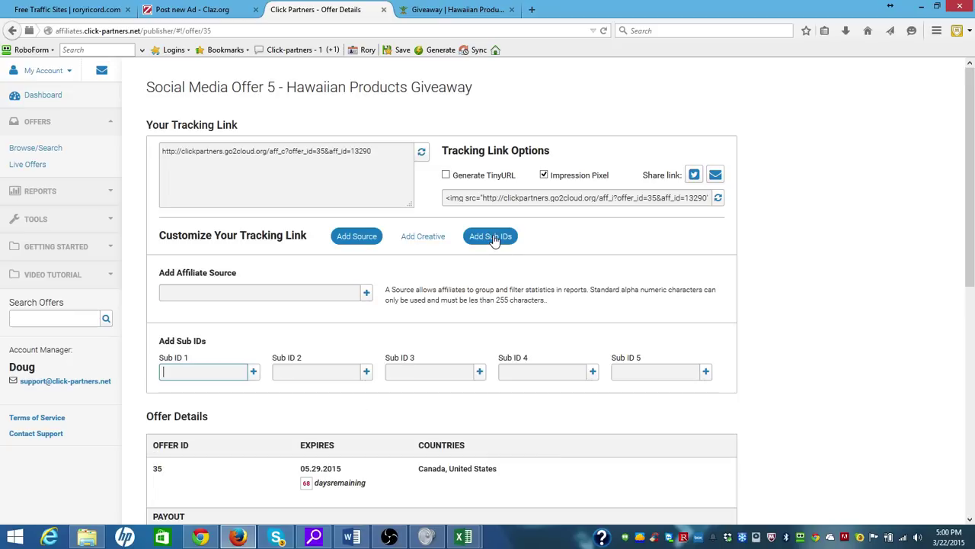
{"action": "left_click", "coordinate": [272, 294]}
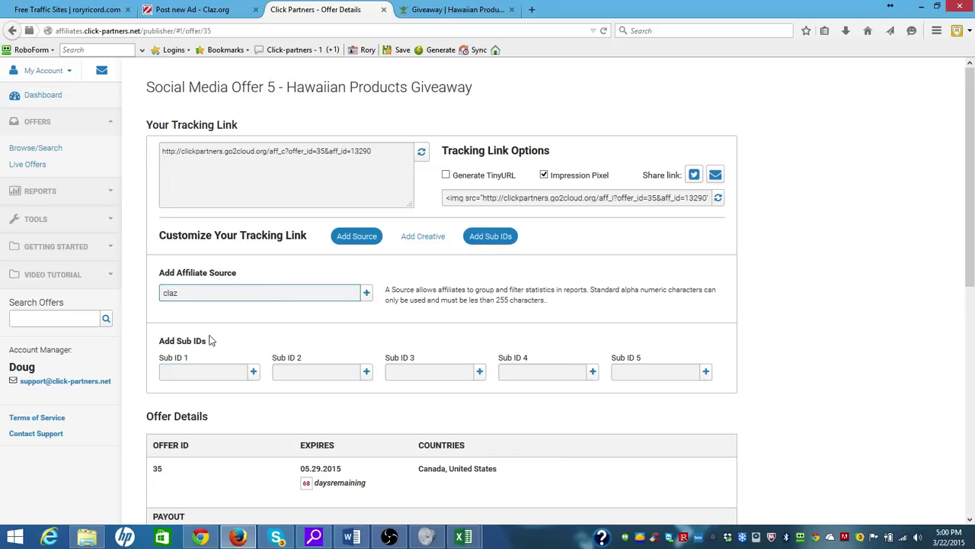
{"action": "left_click", "coordinate": [366, 294]}
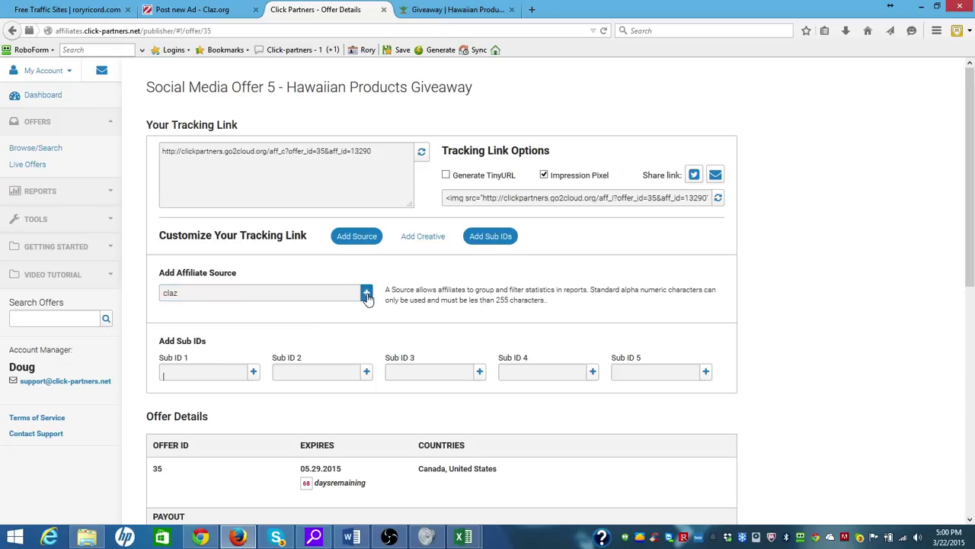
{"action": "left_click", "coordinate": [214, 372]}
{"action": "type", "text": "losangle"}
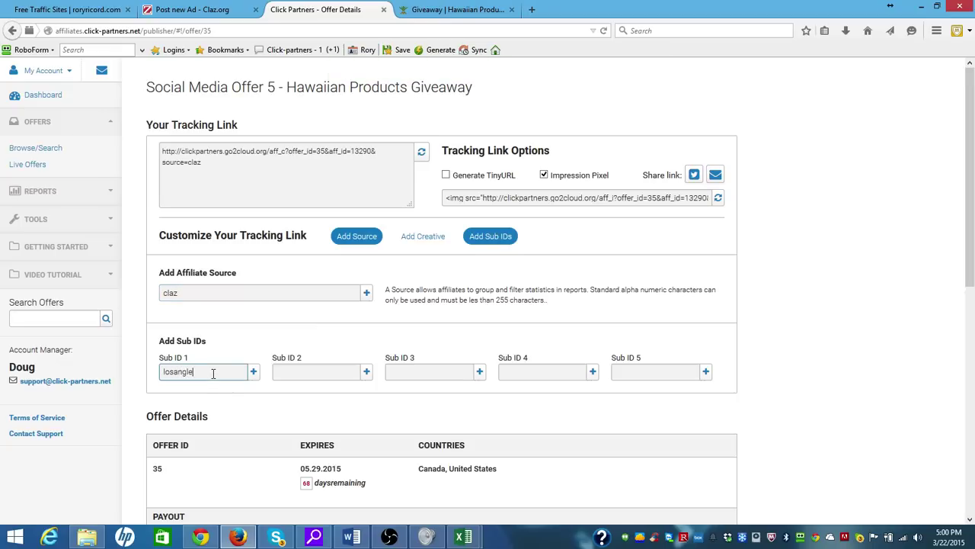
{"action": "type", "text": "se"}
{"action": "key", "text": "BackSpace"}
{"action": "key", "text": "BackSpace"}
{"action": "key", "text": "BackSpace"}
{"action": "type", "text": "les"}
{"action": "left_click", "coordinate": [254, 372]}
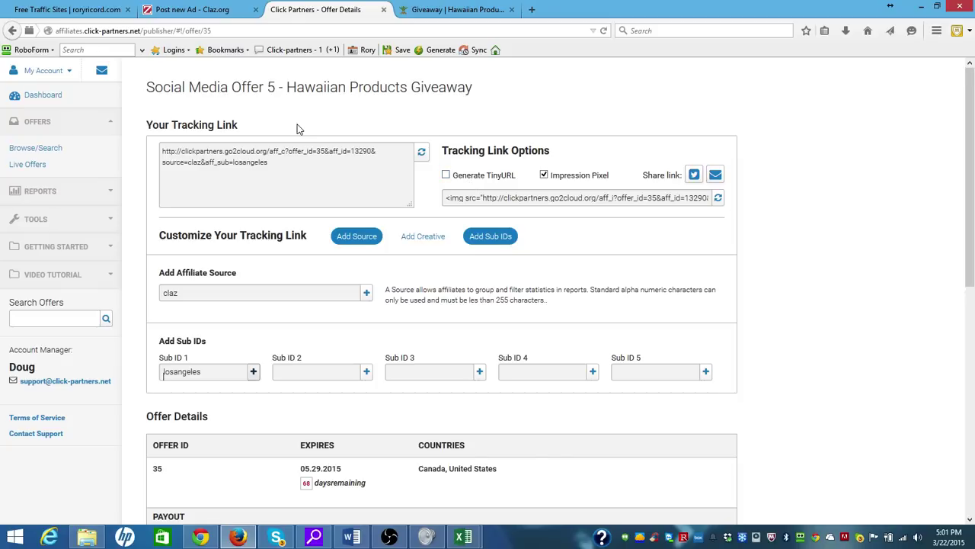
Copy the full tagged tracking link
{"action": "left_click", "coordinate": [270, 162]}
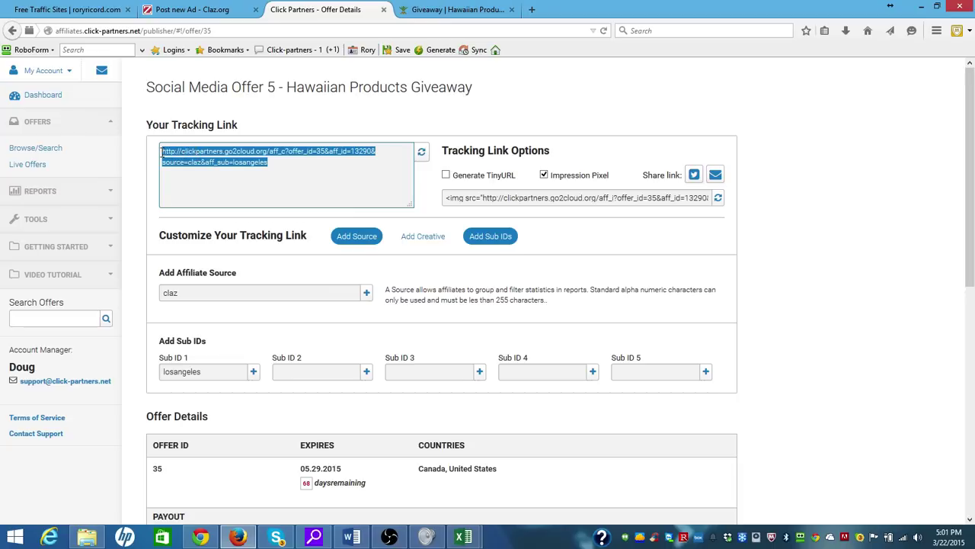
{"action": "right_click", "coordinate": [166, 152]}
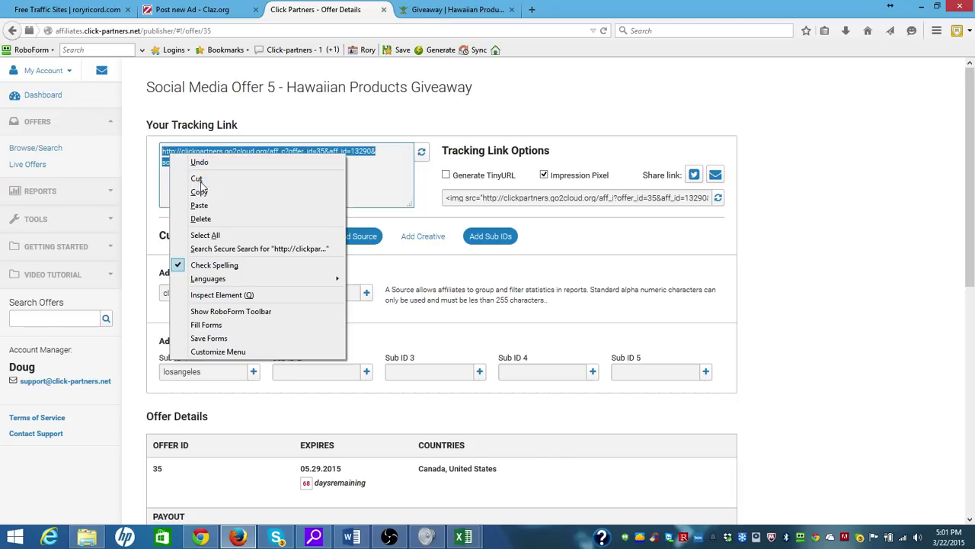
{"action": "left_click", "coordinate": [201, 191]}
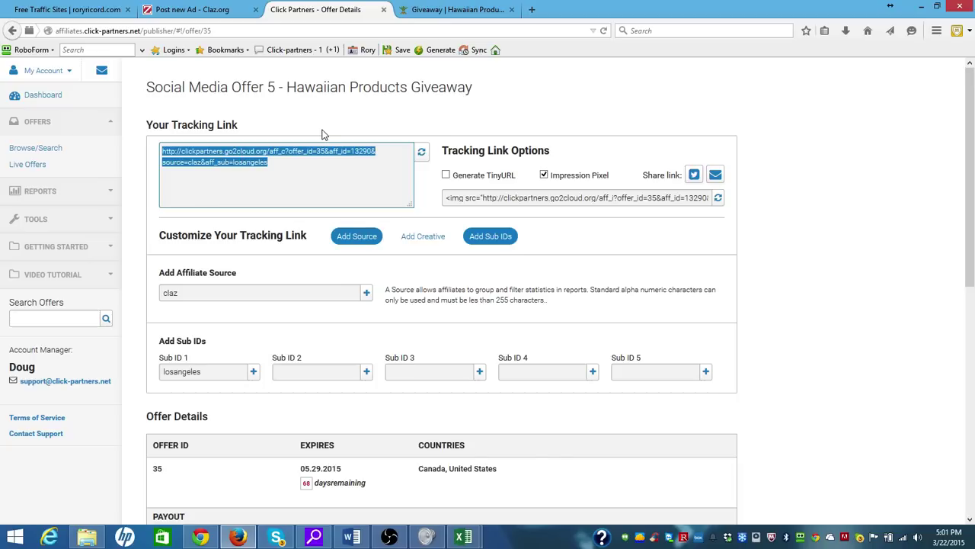
Load tinyurl.com in a new Firefox tab
{"action": "left_click", "coordinate": [532, 10]}
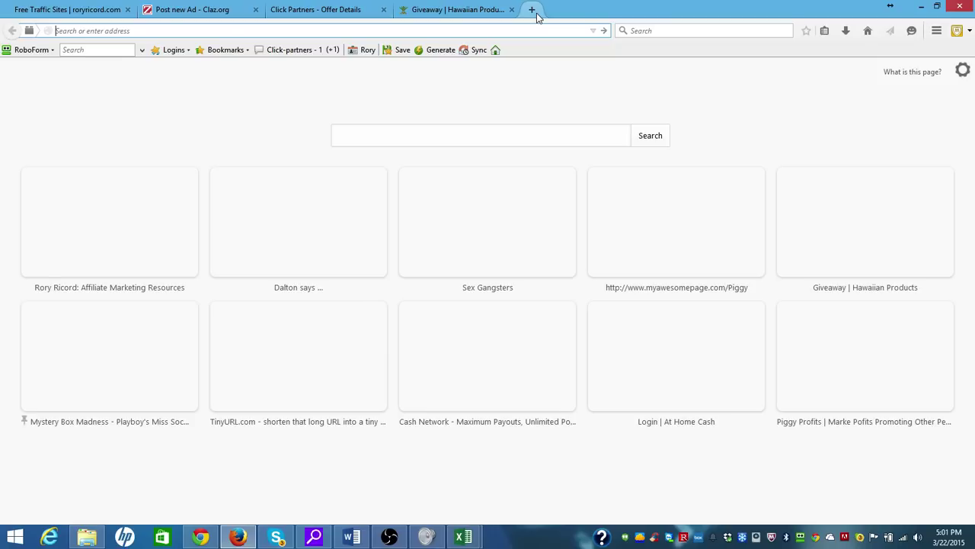
{"action": "type", "text": "tinyurl.com"}
{"action": "key", "text": "Return"}
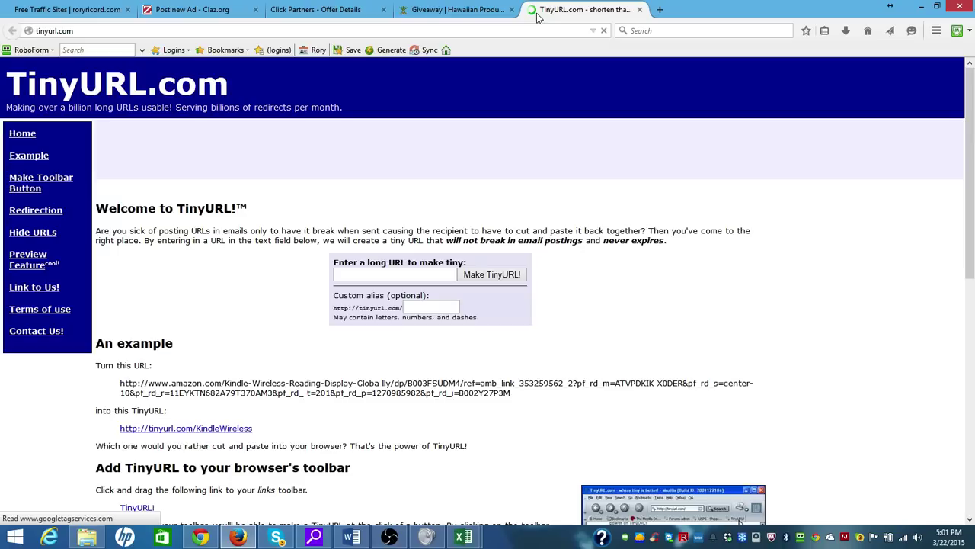
{"action": "left_click", "coordinate": [396, 274]}
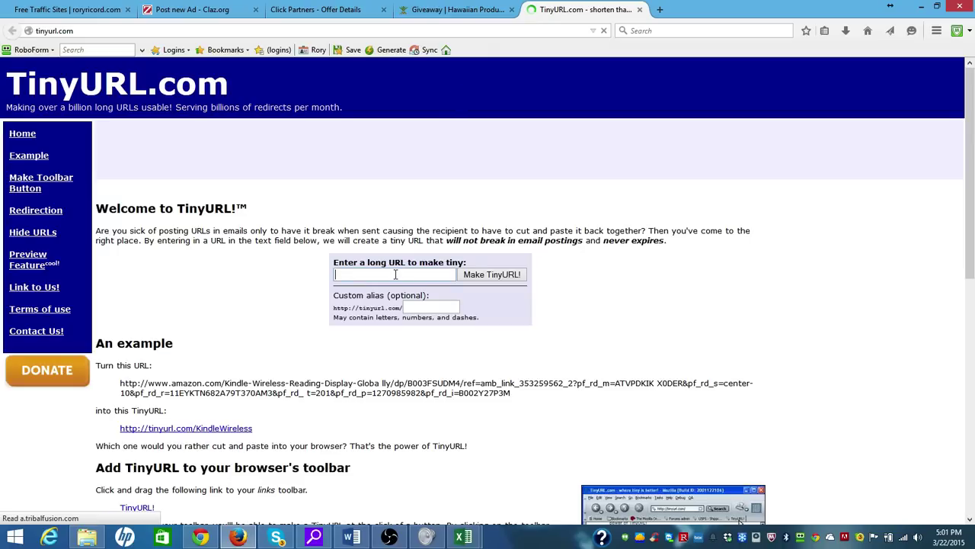
{"action": "key", "text": "ctrl+v"}
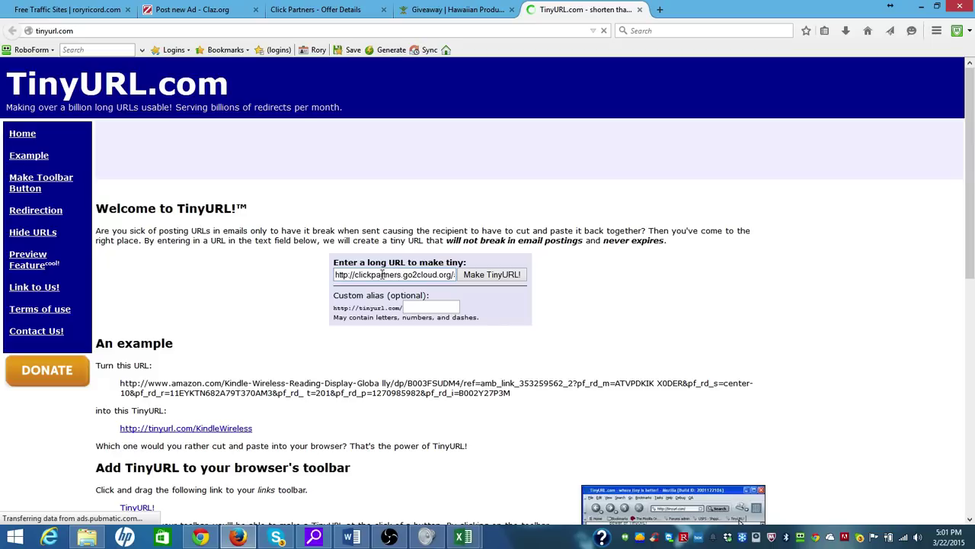
{"action": "key", "text": "End"}
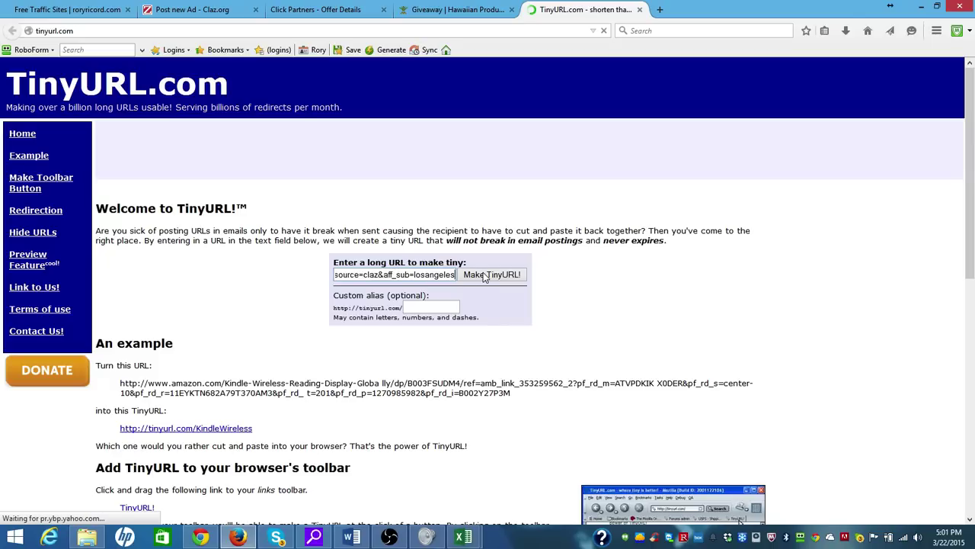
{"action": "left_click", "coordinate": [483, 276]}
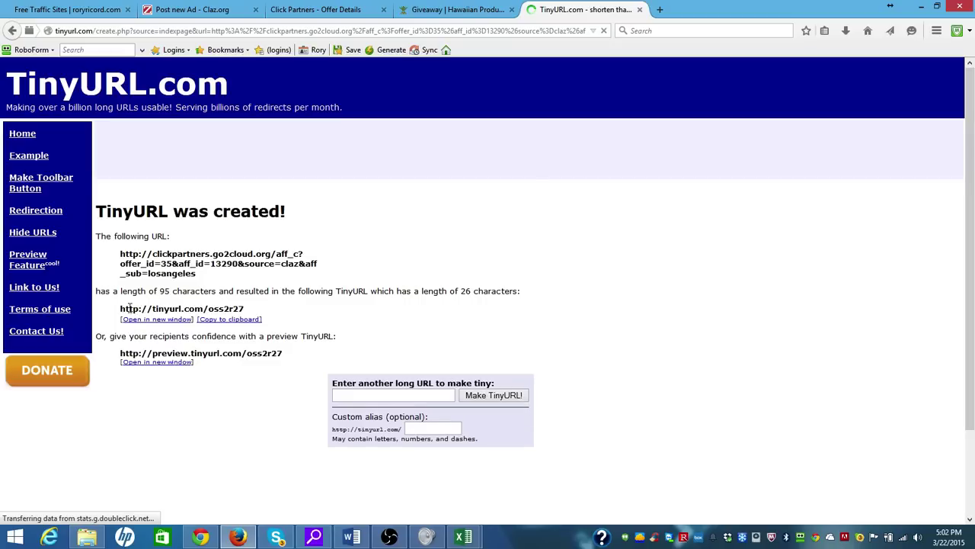
{"action": "left_click_drag", "start_coordinate": [191, 305], "coordinate": [211, 305]}
{"action": "left_click_drag", "start_coordinate": [243, 308], "coordinate": [252, 309]}
{"action": "left_click", "coordinate": [231, 308]}
{"action": "right_click", "coordinate": [231, 310]}
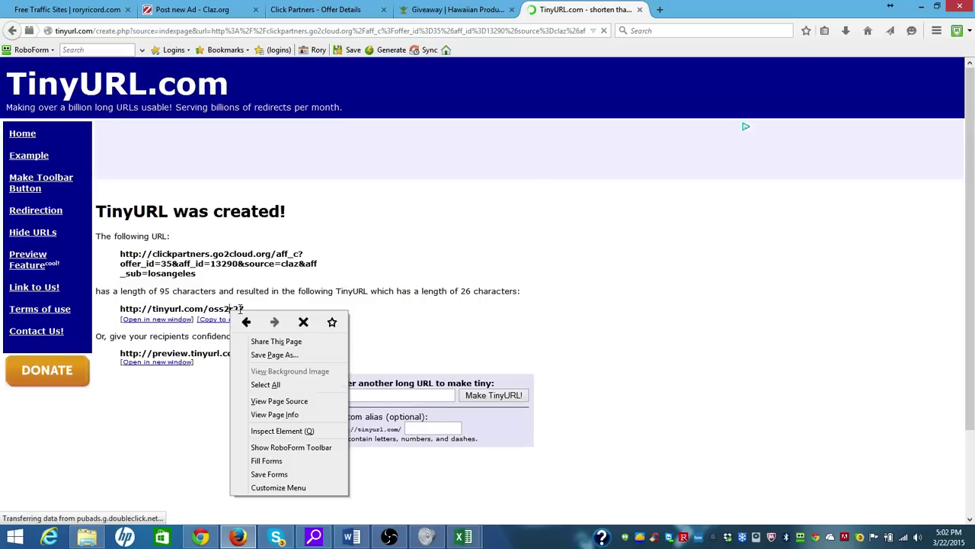
{"action": "left_click", "coordinate": [244, 308]}
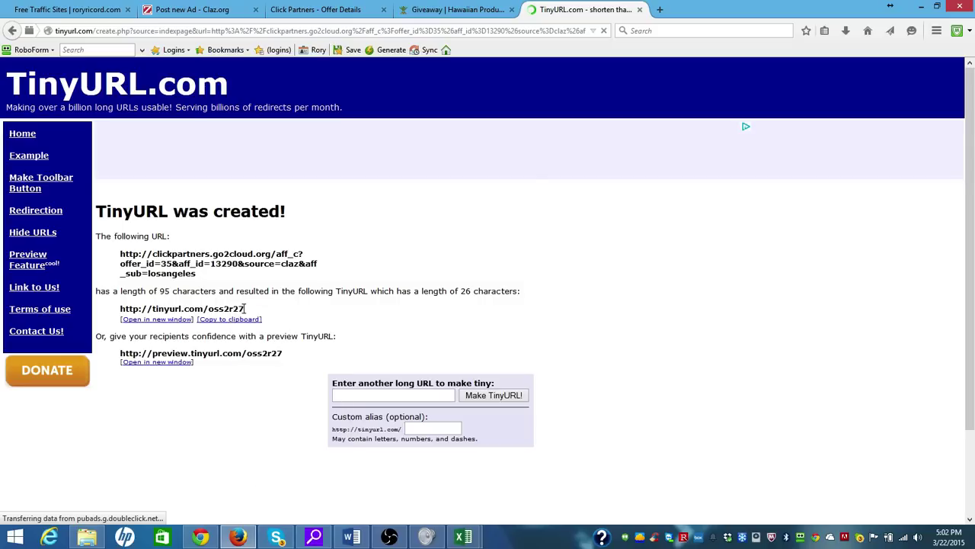
{"action": "left_click", "coordinate": [121, 309], "text": "shift"}
{"action": "key", "text": "ctrl+c"}
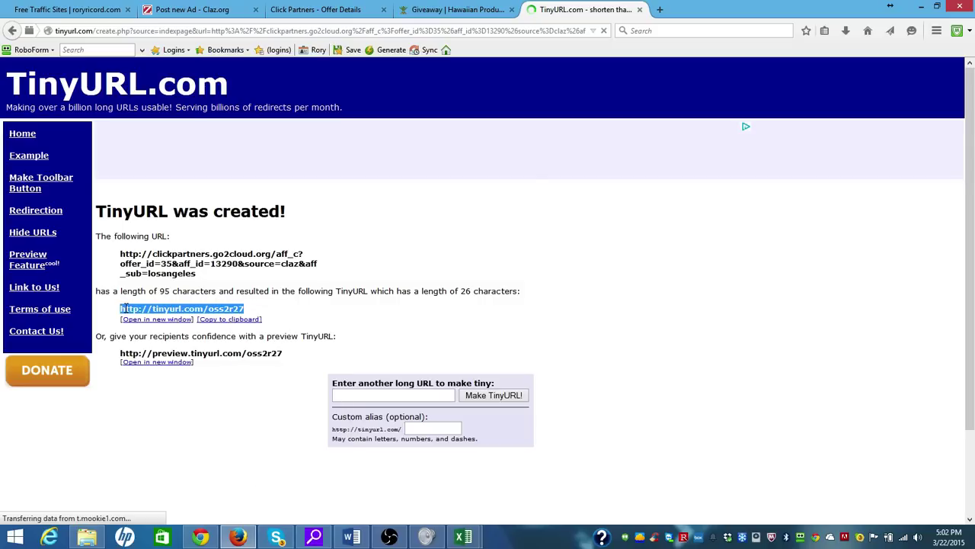
{"action": "right_click", "coordinate": [124, 308]}
{"action": "left_click", "coordinate": [193, 169]}
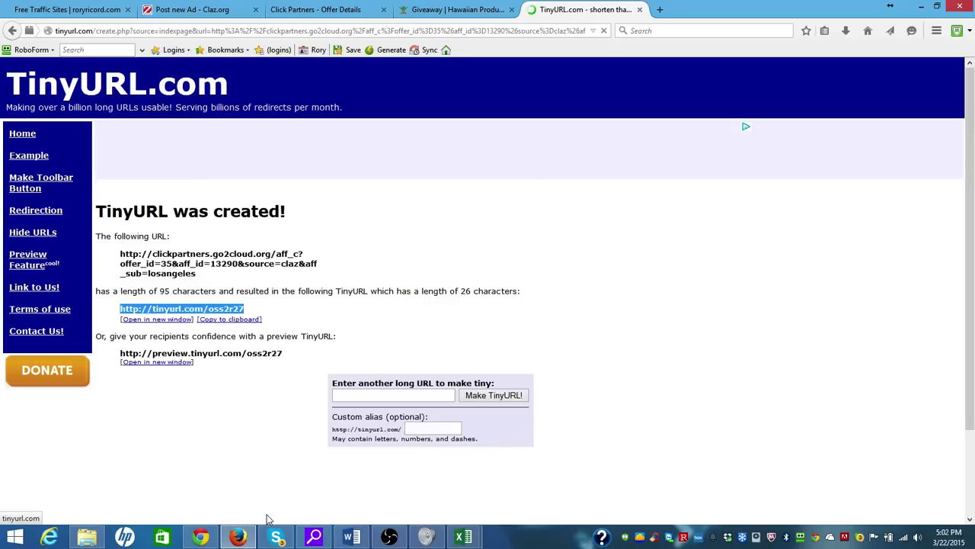
{"action": "left_click", "coordinate": [349, 537]}
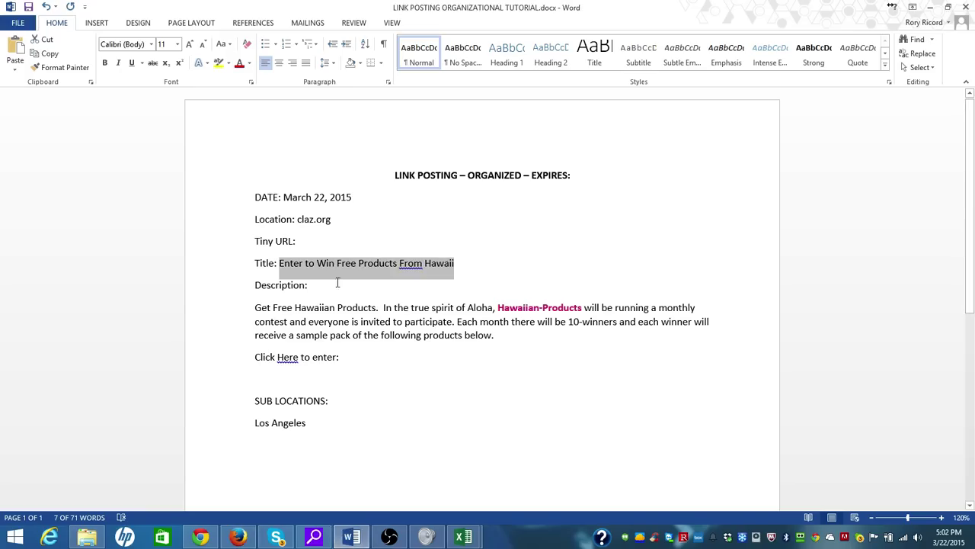
{"action": "left_click", "coordinate": [338, 240]}
{"action": "left_click_drag", "start_coordinate": [338, 240], "coordinate": [254, 240]}
{"action": "key", "text": "BackSpace"}
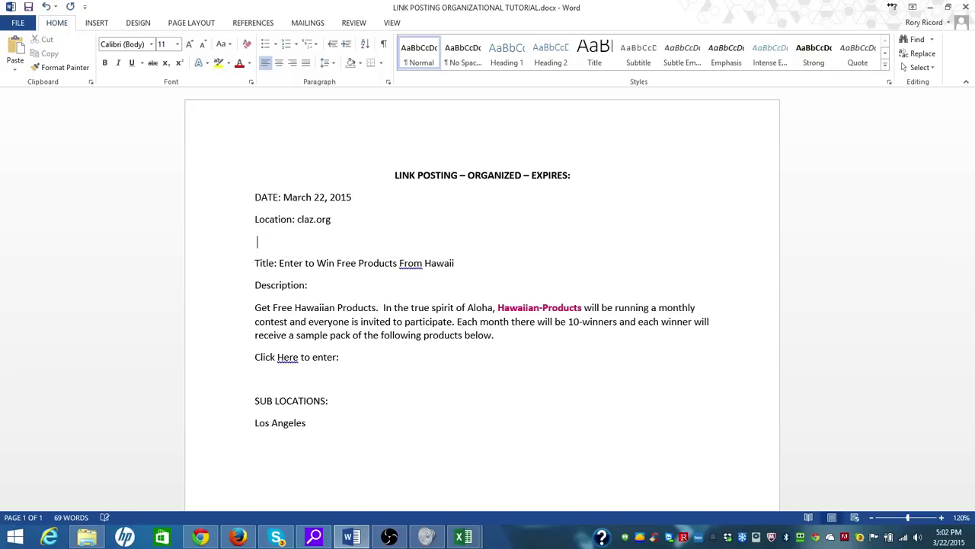
{"action": "type", "text": "Tiny Url:"}
{"action": "key", "text": "ctrl+v"}
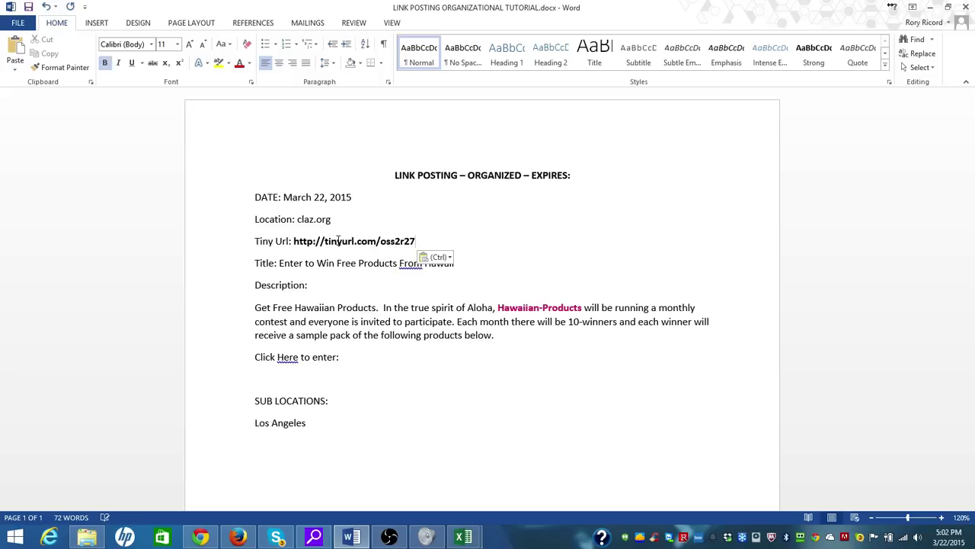
Append the link after 'Click Here to enter:' and select the description paragraph
{"action": "left_click", "coordinate": [359, 356]}
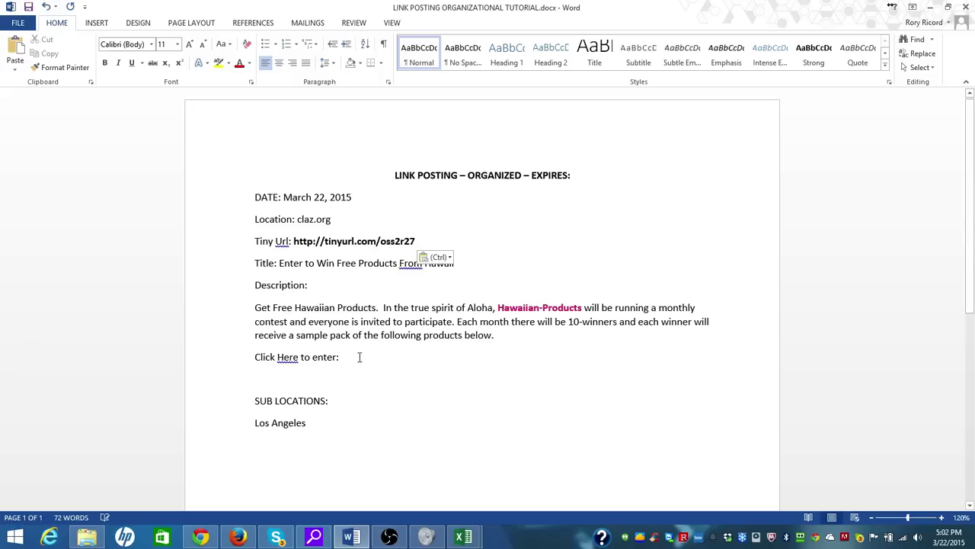
{"action": "key", "text": "ctrl+v"}
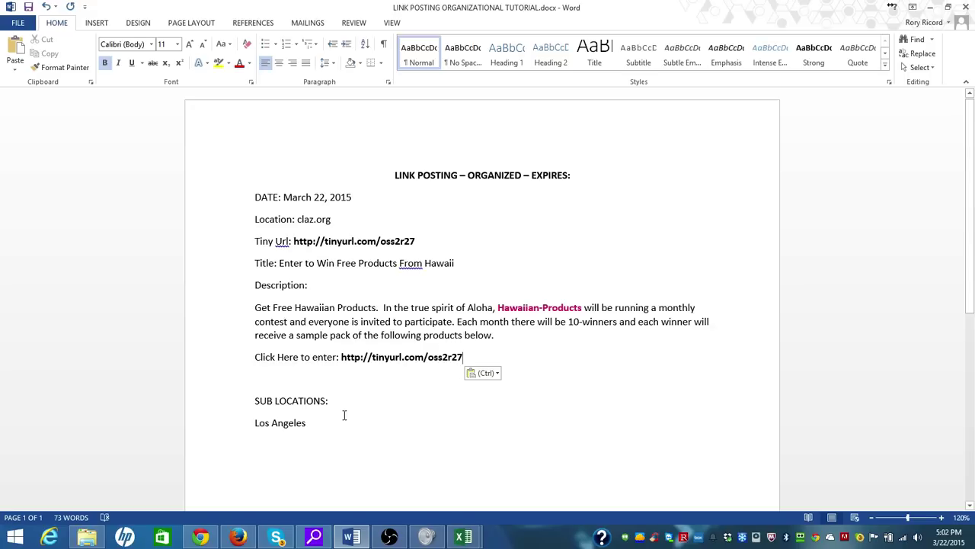
{"action": "left_click_drag", "start_coordinate": [466, 357], "coordinate": [239, 317]}
{"action": "key", "text": "ctrl+c"}
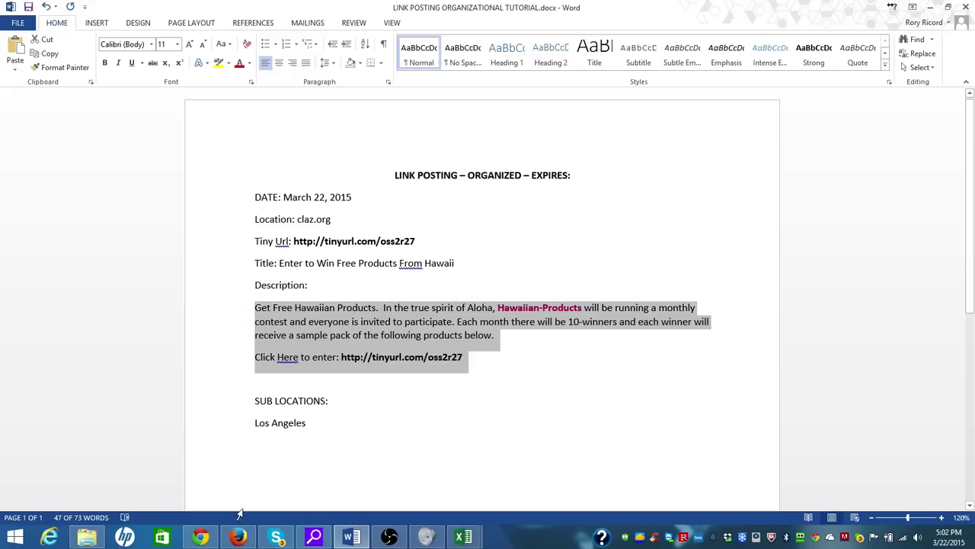
{"action": "left_click", "coordinate": [239, 537]}
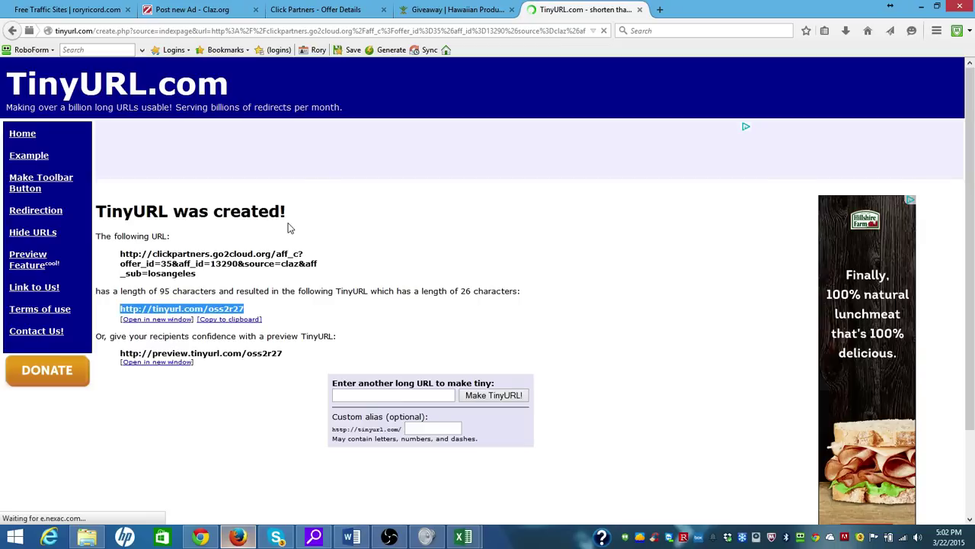
Paste the Hawaiian Products text into the Claz.org Description and add line breaks between parts
{"action": "left_click", "coordinate": [175, 10]}
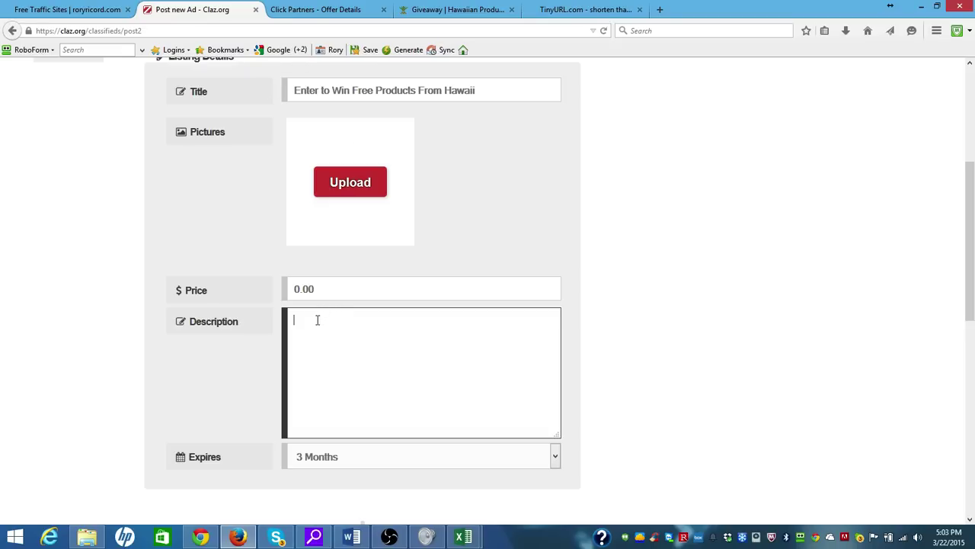
{"action": "key", "text": "ctrl+v"}
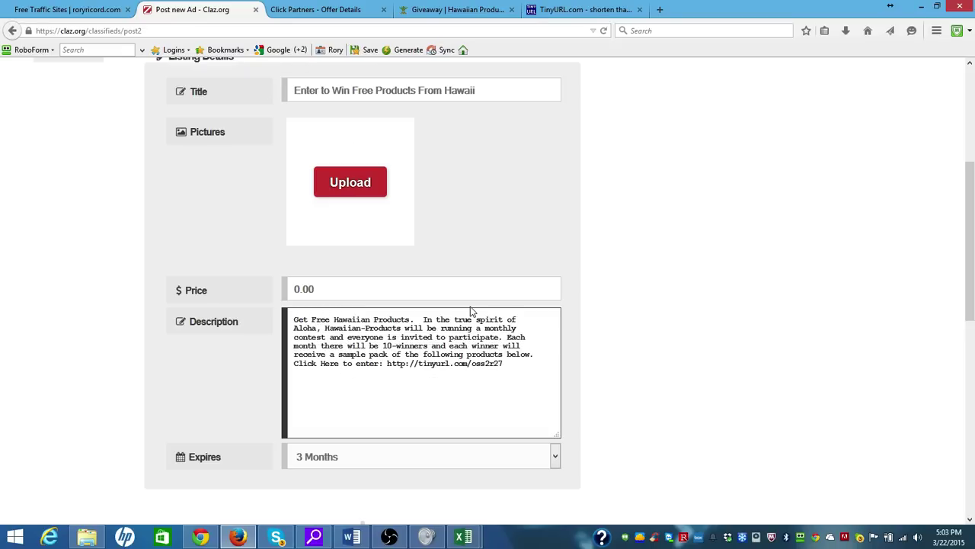
{"action": "left_click", "coordinate": [423, 319]}
{"action": "key", "text": "Return"}
{"action": "key", "text": "Return"}
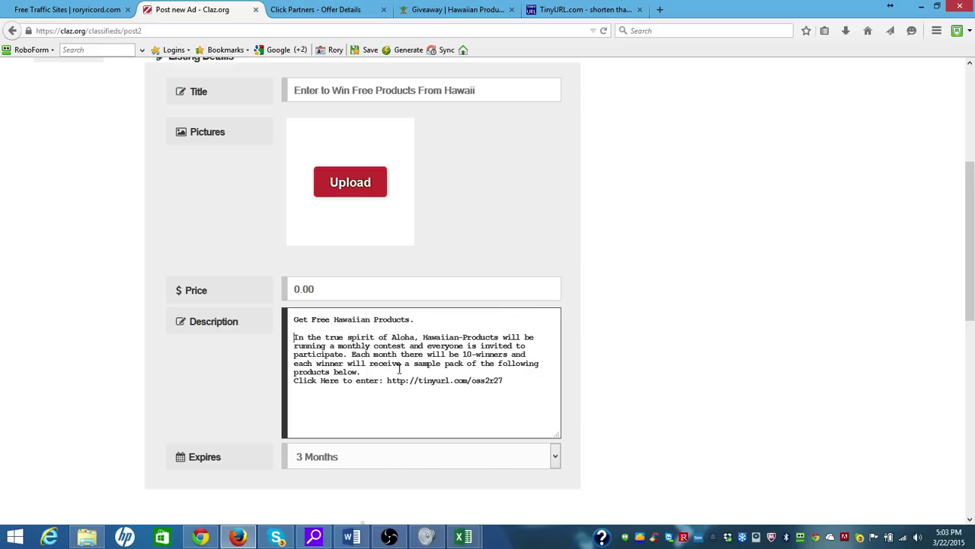
{"action": "left_click", "coordinate": [395, 372]}
{"action": "key", "text": "Return"}
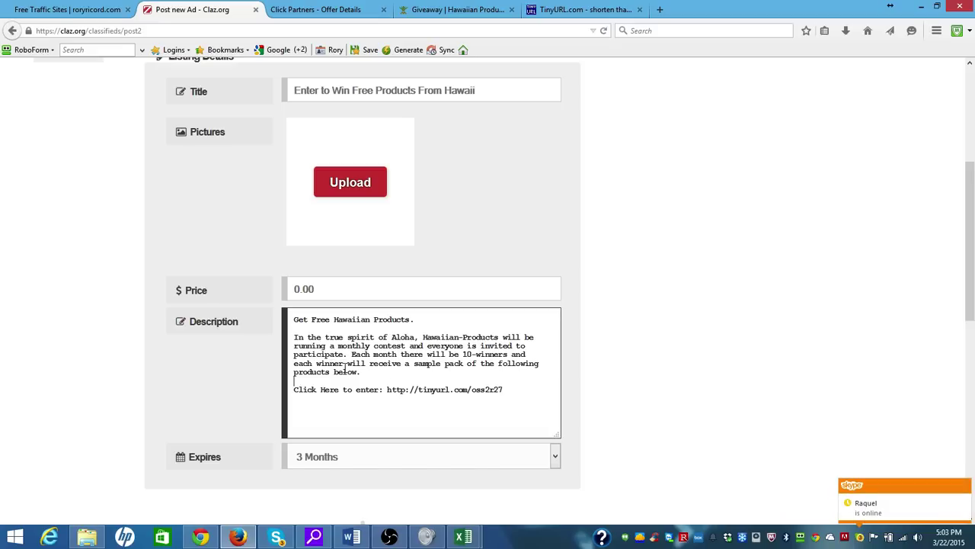
Replace the ending 'the following products below.' with 'our products.'
{"action": "left_click_drag", "start_coordinate": [372, 372], "coordinate": [477, 364]}
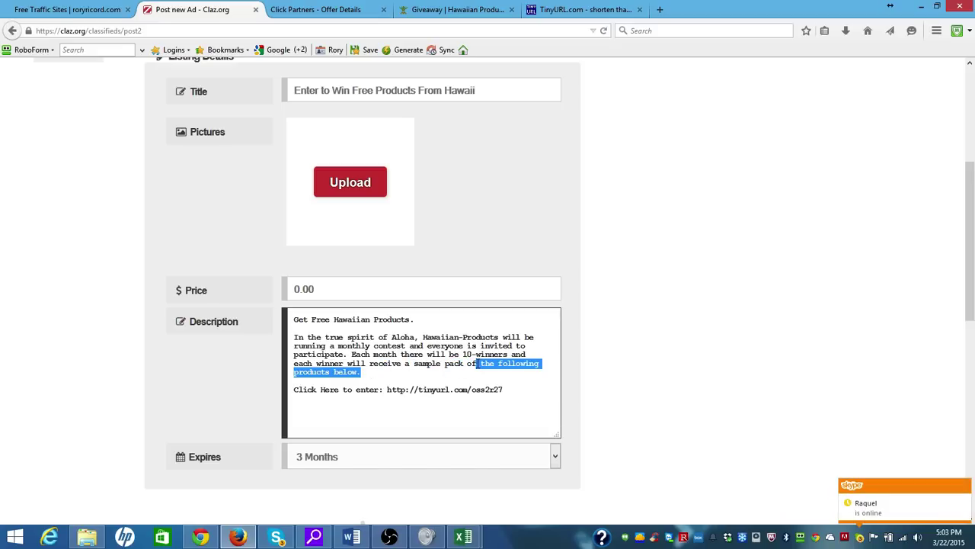
{"action": "left_click", "coordinate": [484, 367]}
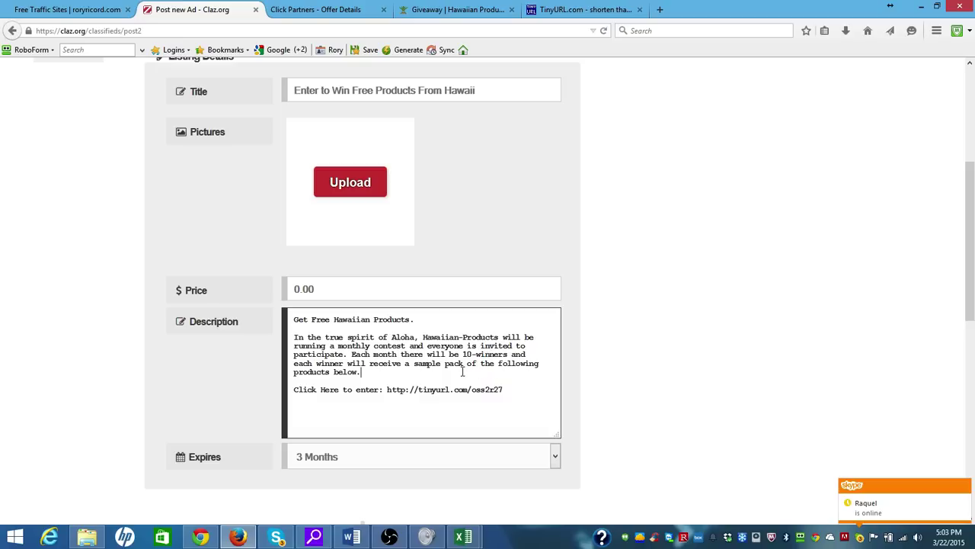
{"action": "left_click", "coordinate": [483, 365], "text": "shift"}
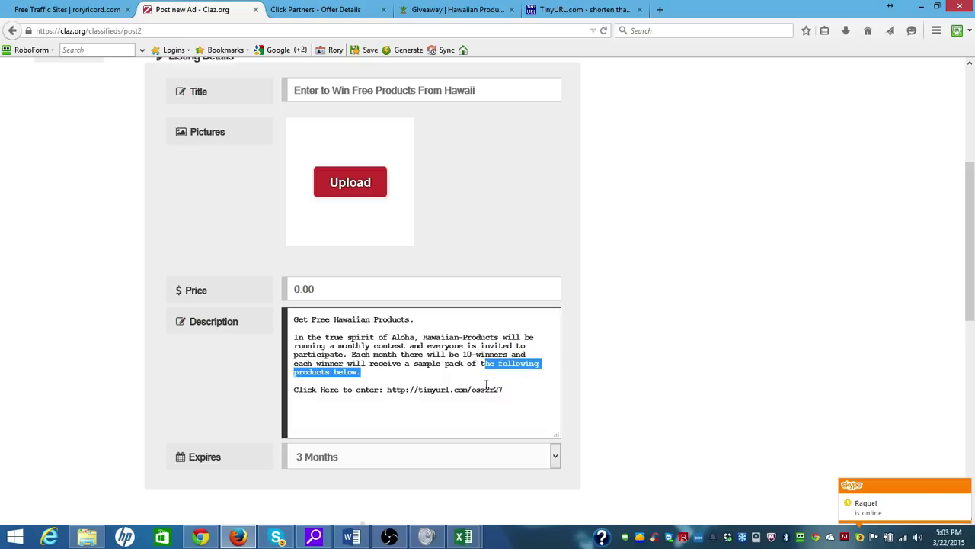
{"action": "key", "text": "BackSpace"}
{"action": "key", "text": "BackSpace"}
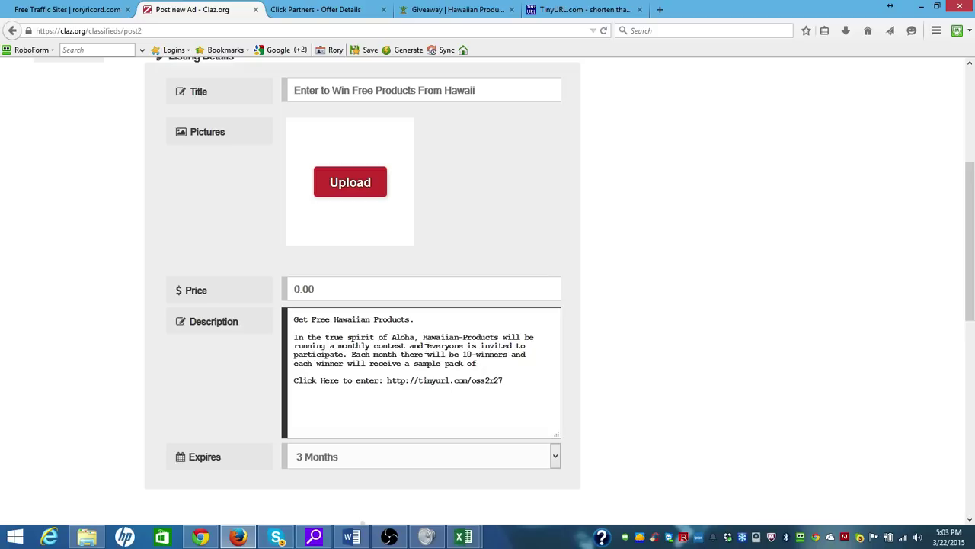
{"action": "type", "text": "our products."}
Change the link line to 'Click Here to See these products and to enter:' and select all
{"action": "left_click", "coordinate": [354, 384]}
{"action": "type", "text": "See these pro"}
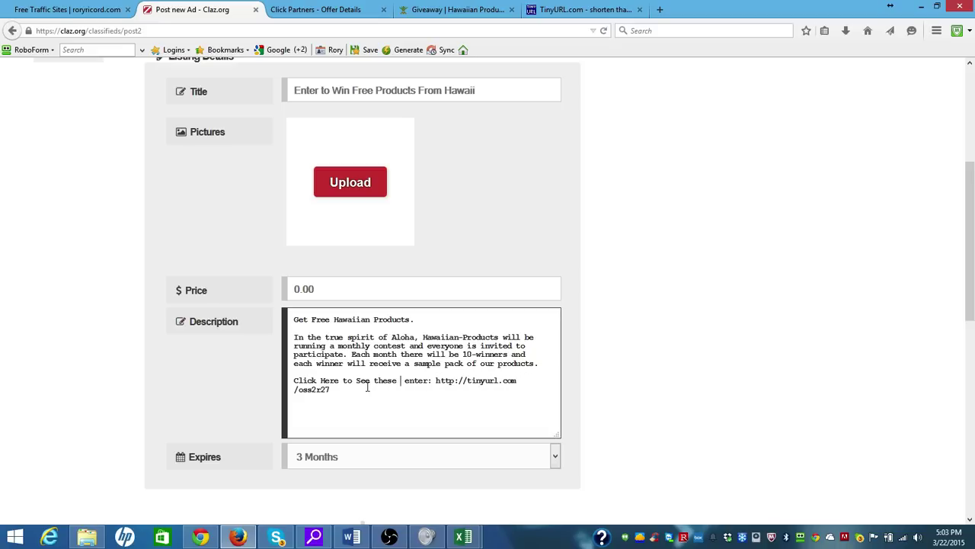
{"action": "type", "text": "ducts and to"}
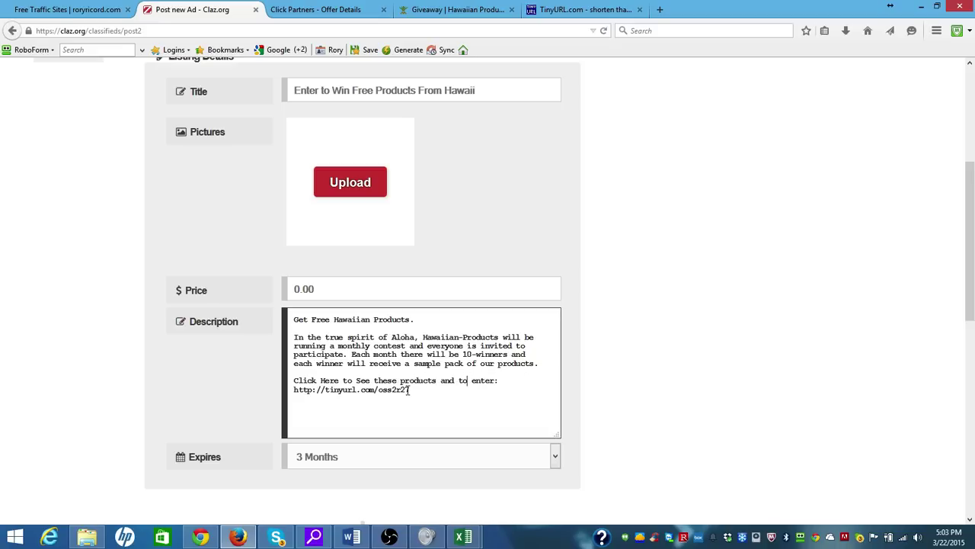
{"action": "left_click_drag", "start_coordinate": [409, 390], "coordinate": [289, 309]}
{"action": "key", "text": "ctrl+c"}
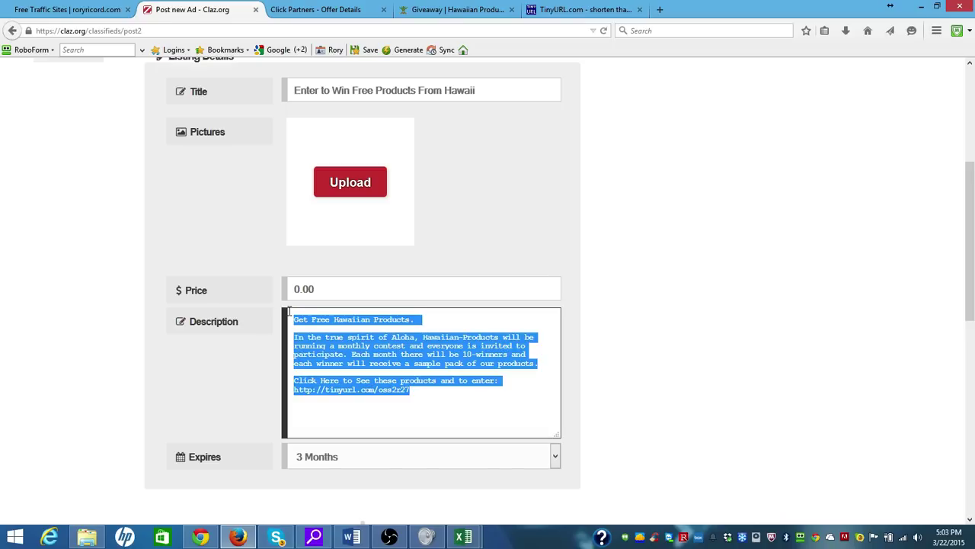
Paste the reworded giveaway text at the start of the template's Description and delete the stray G
{"action": "left_click", "coordinate": [352, 538]}
{"action": "left_click_drag", "start_coordinate": [467, 359], "coordinate": [256, 306]}
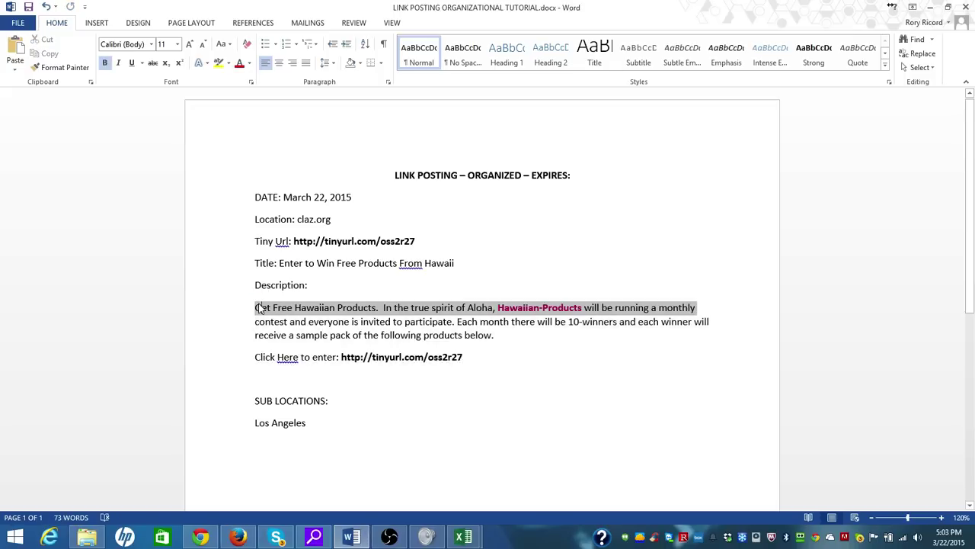
{"action": "left_click", "coordinate": [262, 307]}
{"action": "key", "text": "ctrl+v"}
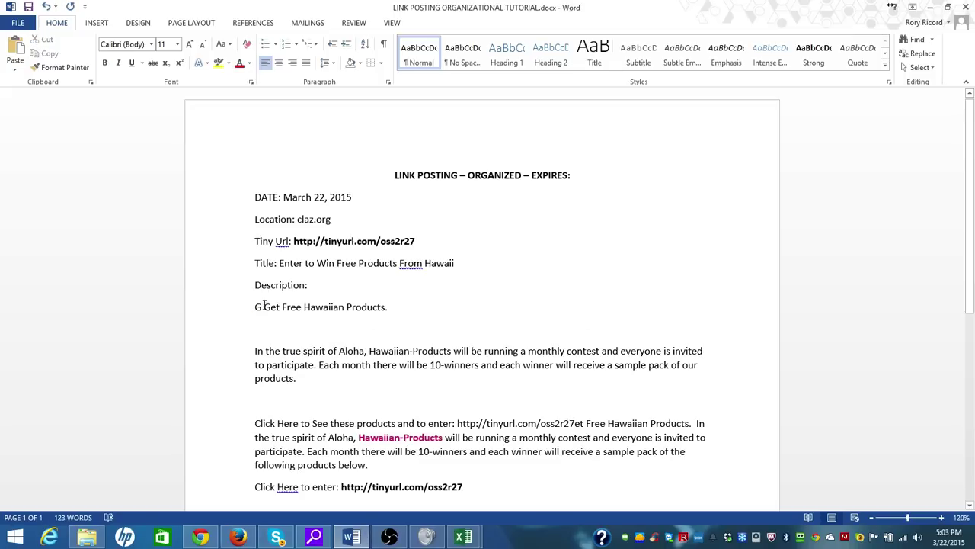
{"action": "key", "text": "BackSpace"}
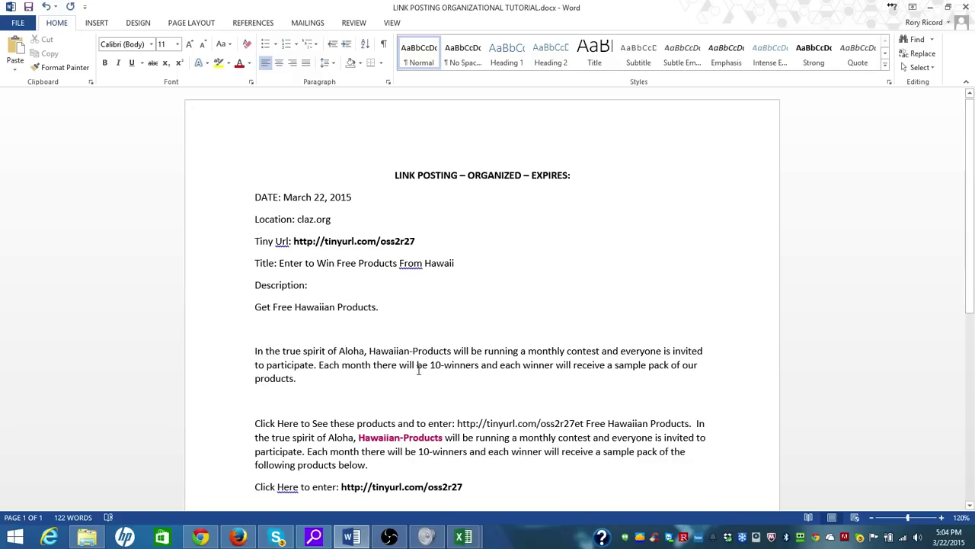
{"action": "scroll", "coordinate": [966, 274], "scroll_direction": "down", "scroll_amount": 1}
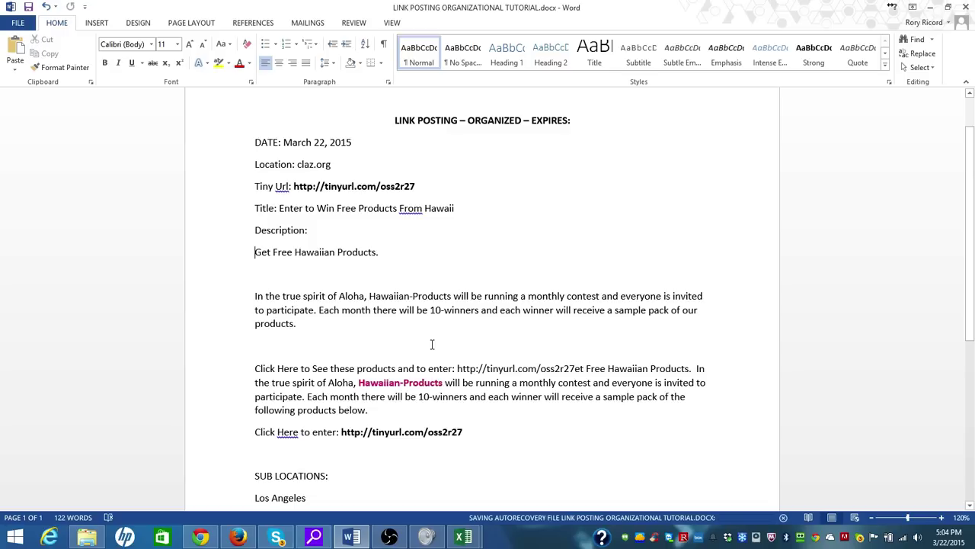
{"action": "left_click", "coordinate": [481, 432]}
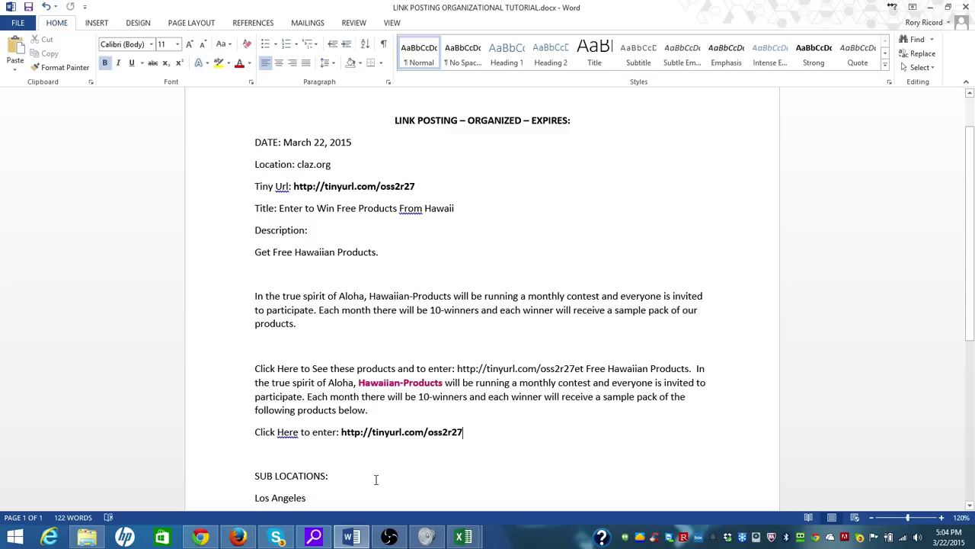
{"action": "left_click", "coordinate": [235, 536]}
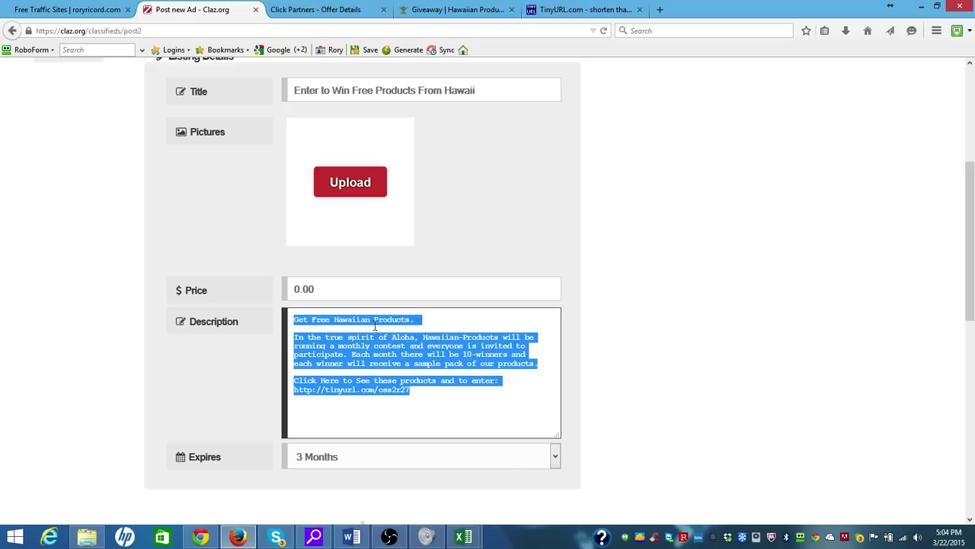
{"action": "left_click", "coordinate": [432, 423]}
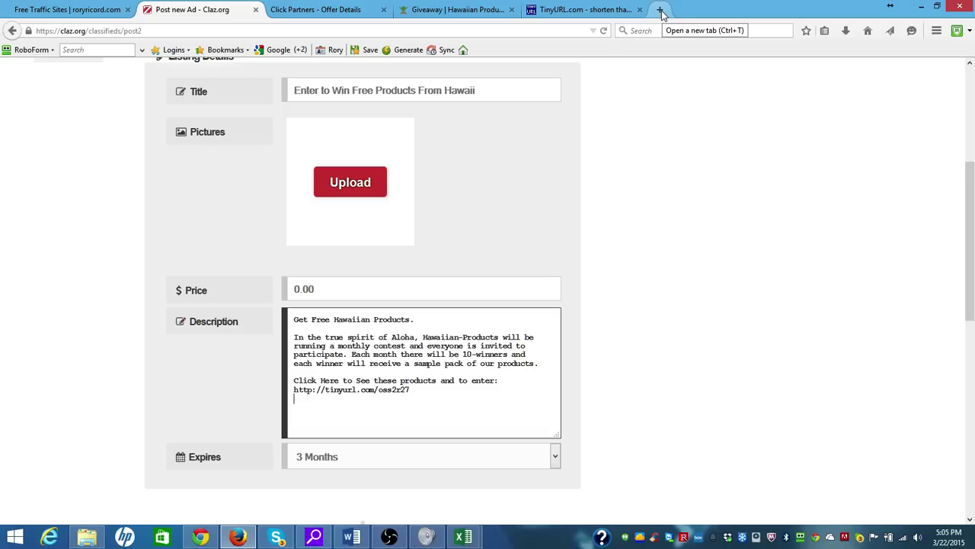
In a new tab, go to google.com and search for 'hawaii photos'
{"action": "left_click", "coordinate": [659, 10]}
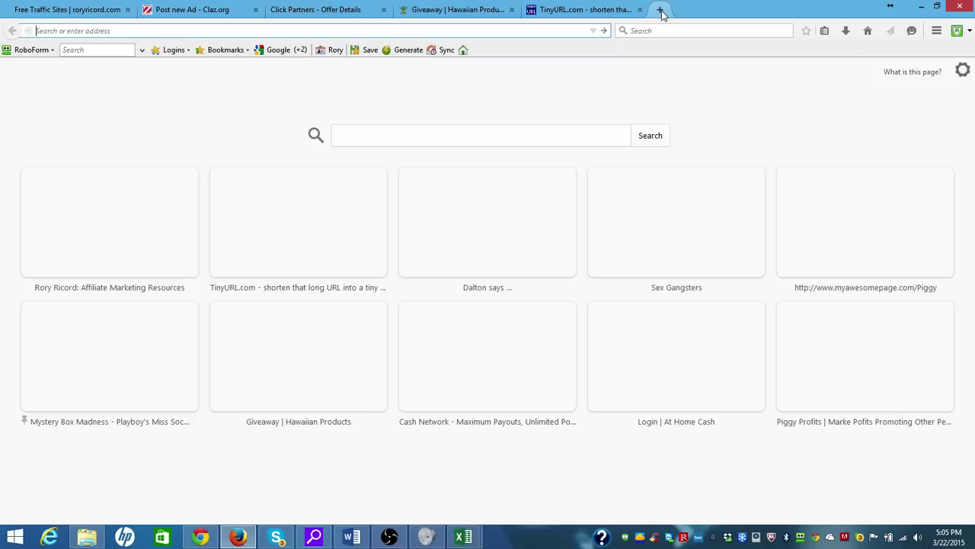
{"action": "type", "text": "g"}
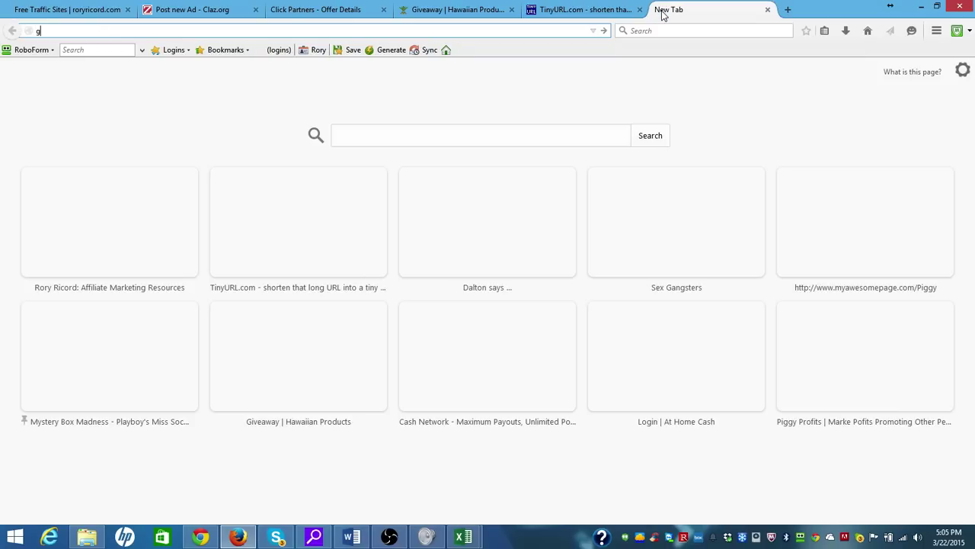
{"action": "type", "text": "oogle.com"}
{"action": "key", "text": "Return"}
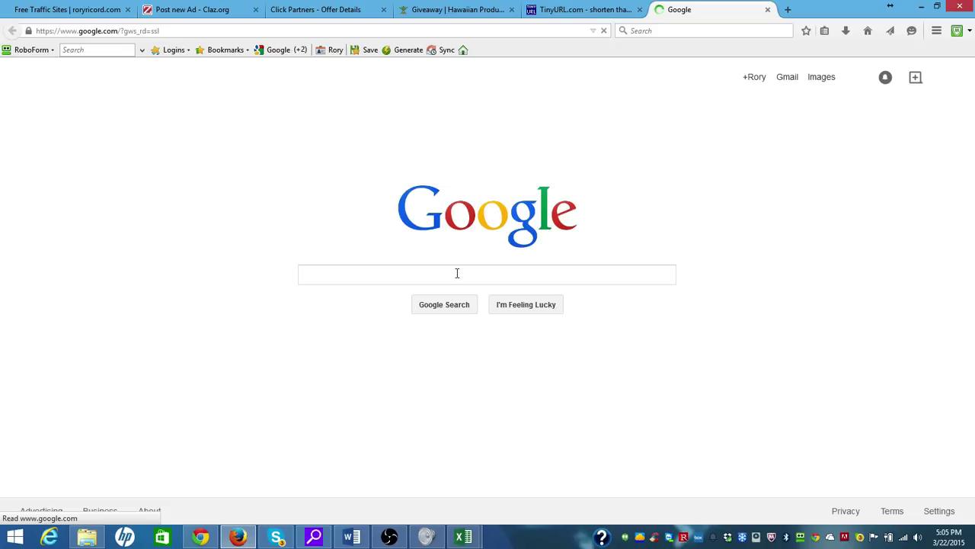
{"action": "type", "text": "hawai"}
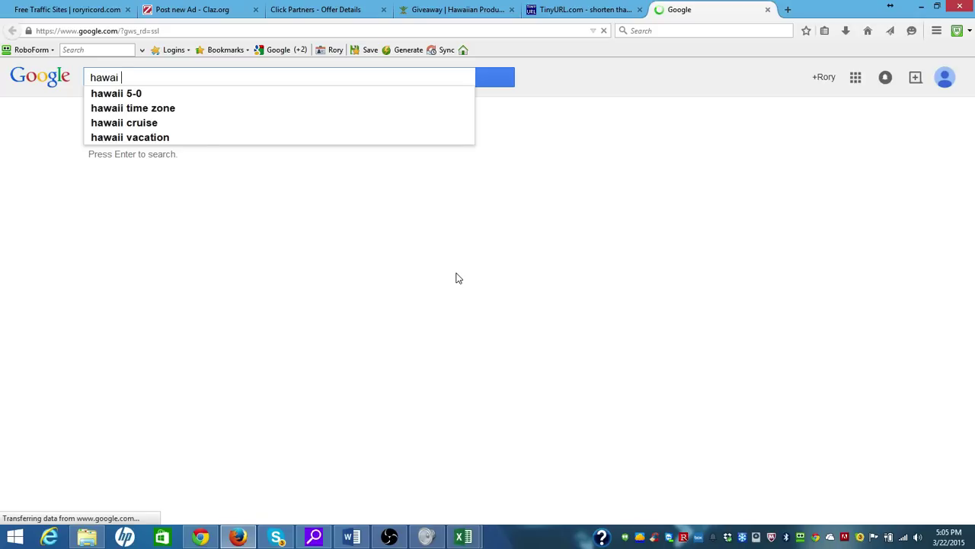
{"action": "type", "text": " photos"}
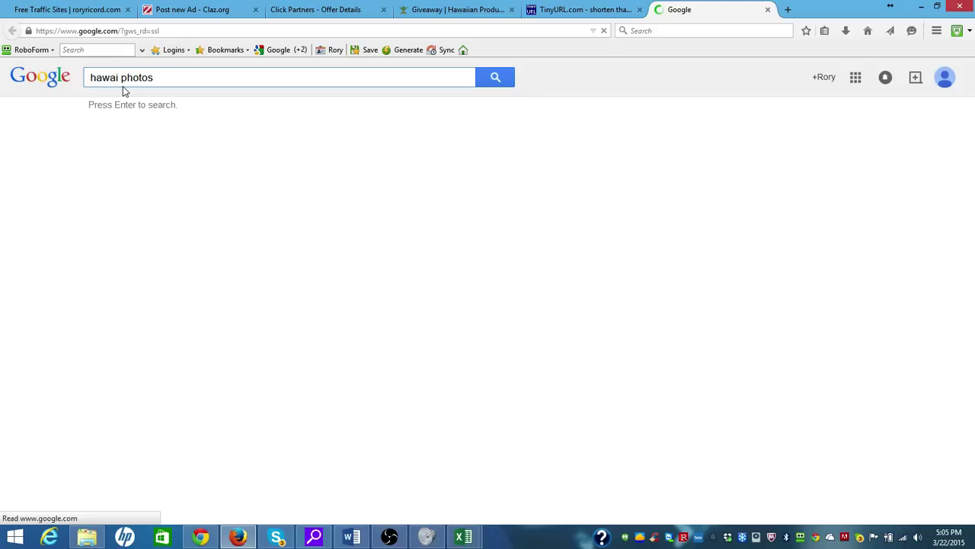
{"action": "key", "text": "Return"}
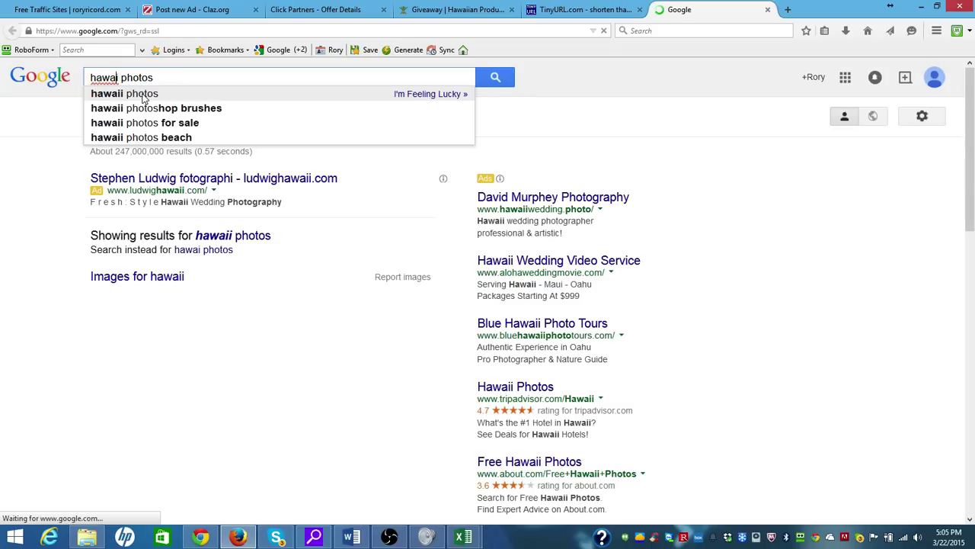
{"action": "type", "text": "i"}
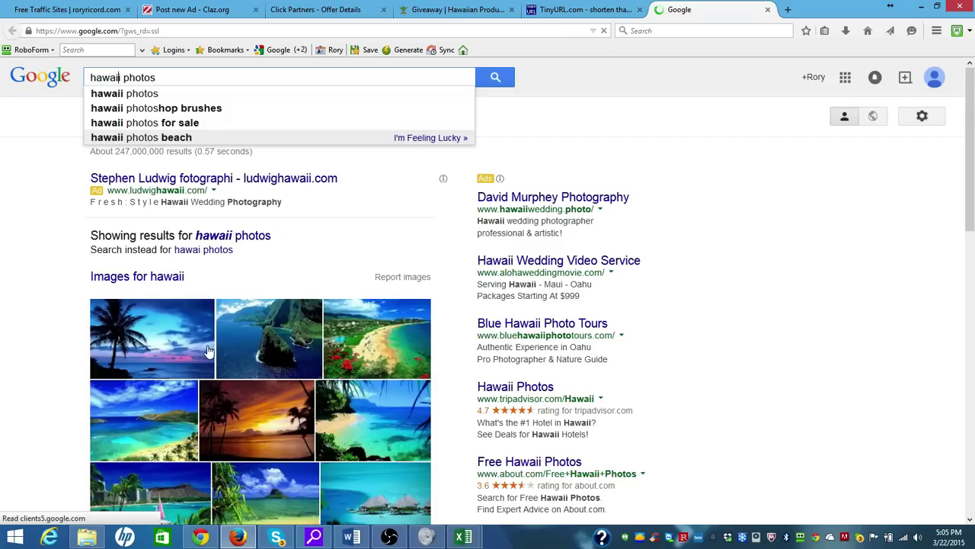
{"action": "key", "text": "Return"}
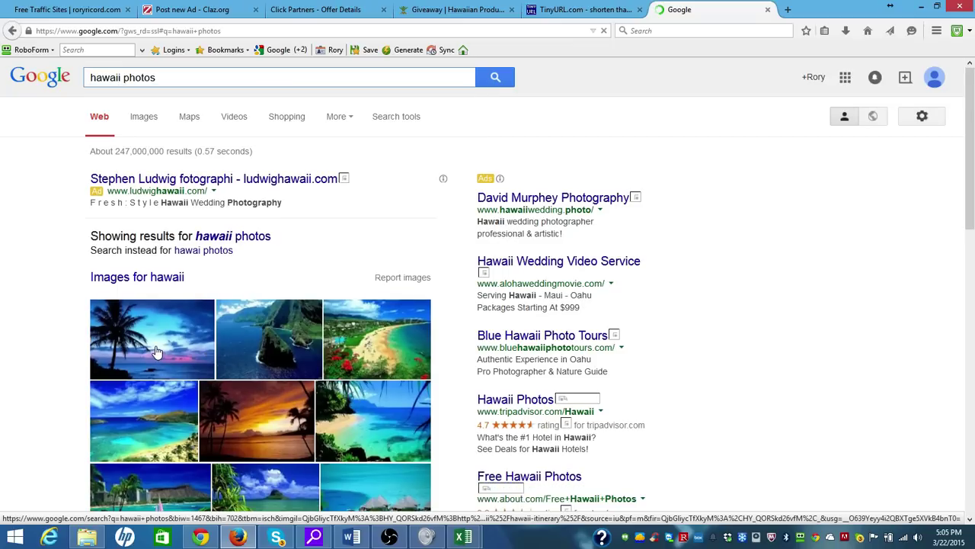
Save the first palm-tree image as hawaii.jpg in Click Partners Photos > Hawaii Slim Photos
{"action": "right_click", "coordinate": [155, 351]}
{"action": "left_click", "coordinate": [203, 212]}
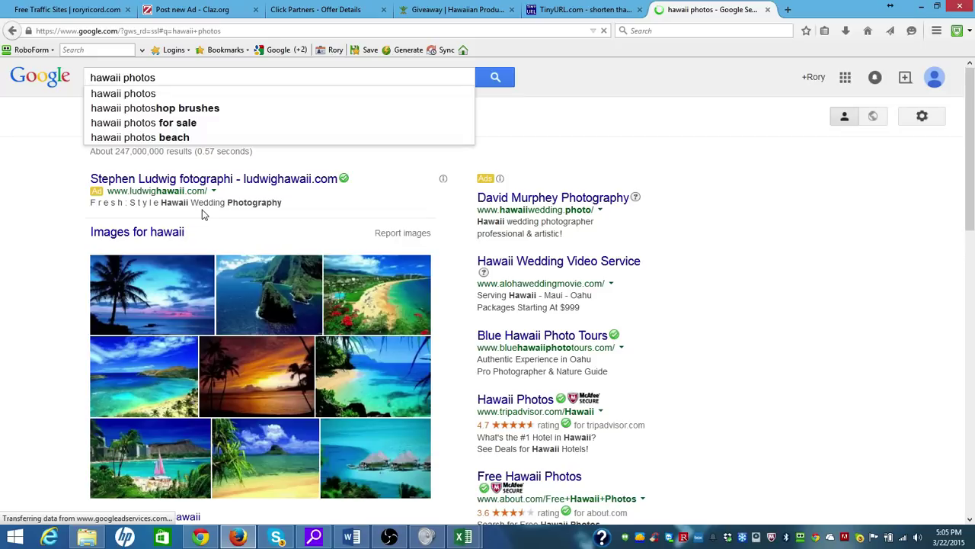
{"action": "key", "text": "super+e"}
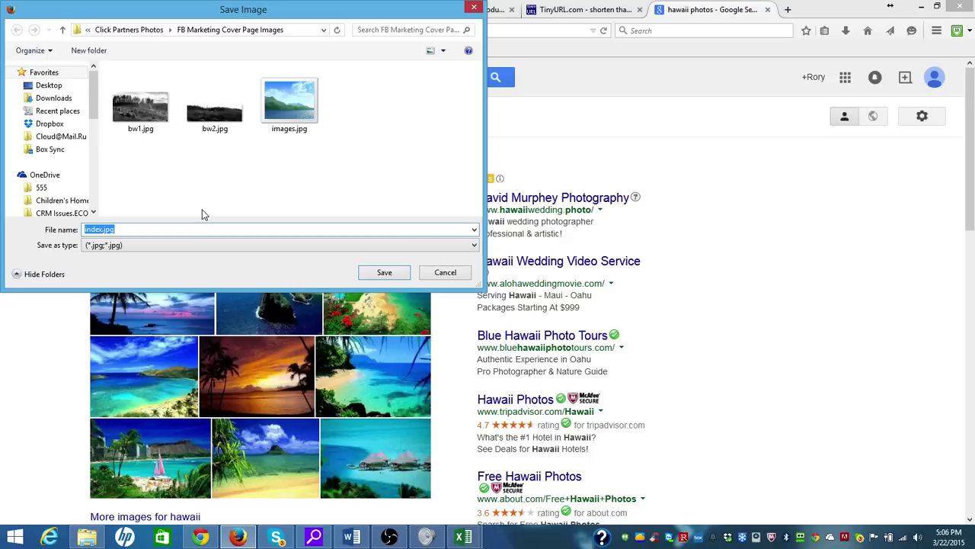
{"action": "left_click", "coordinate": [141, 35]}
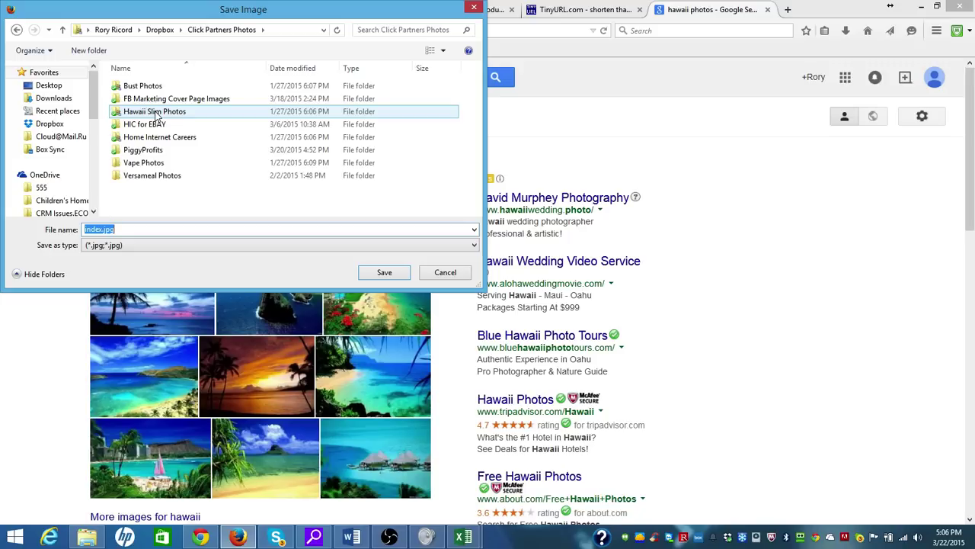
{"action": "left_click", "coordinate": [157, 112]}
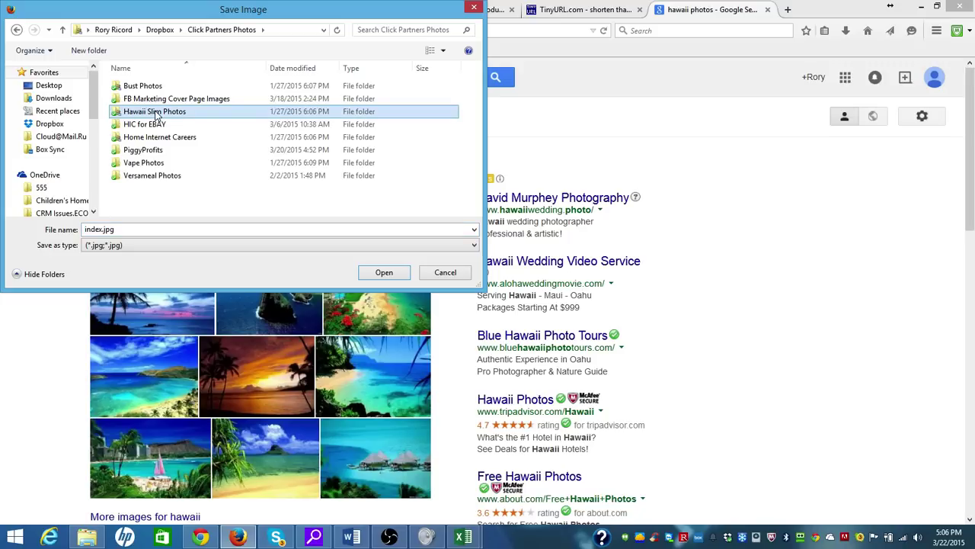
{"action": "double_click", "coordinate": [156, 112]}
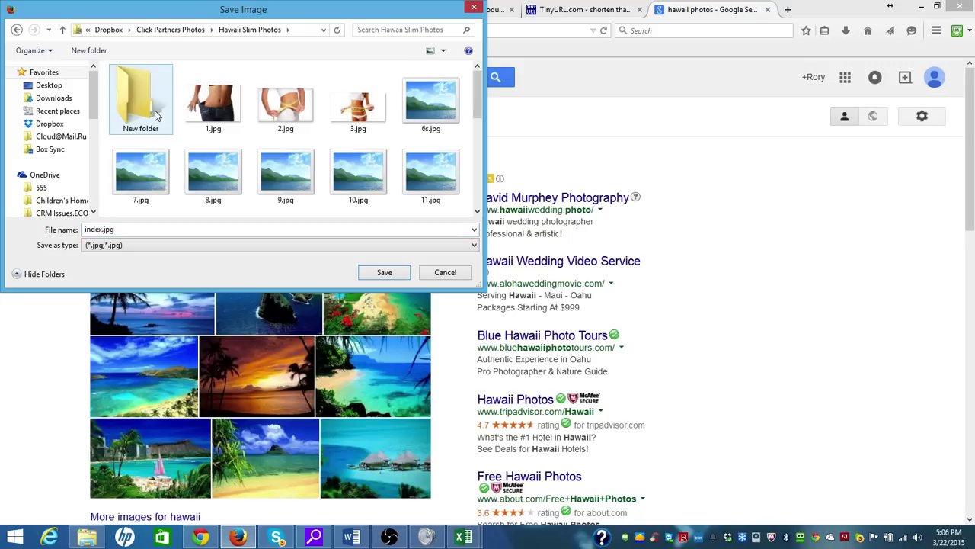
{"action": "double_click", "coordinate": [101, 228]}
{"action": "key", "text": "Home"}
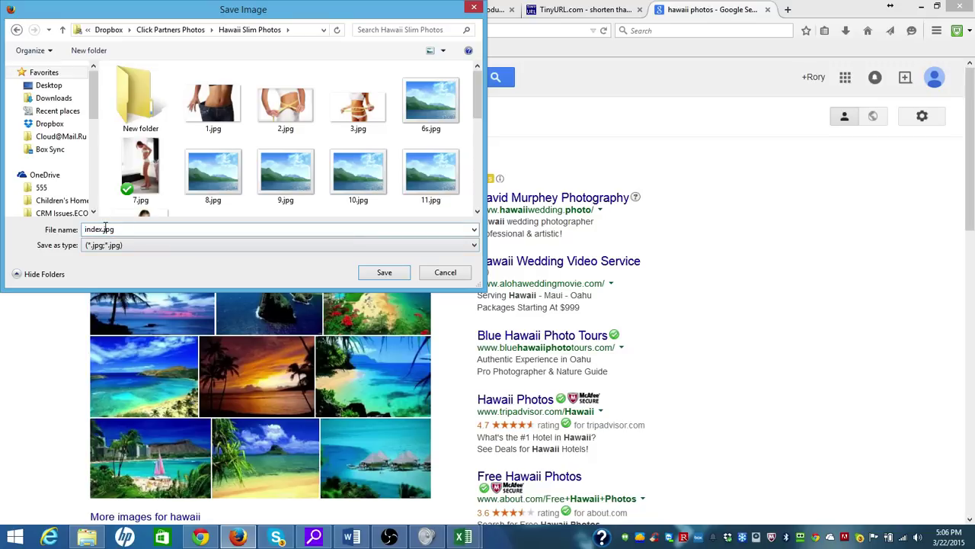
{"action": "double_click", "coordinate": [101, 228]}
{"action": "key", "text": "BackSpace"}
{"action": "type", "text": "hawaii"}
{"action": "left_click", "coordinate": [369, 272]}
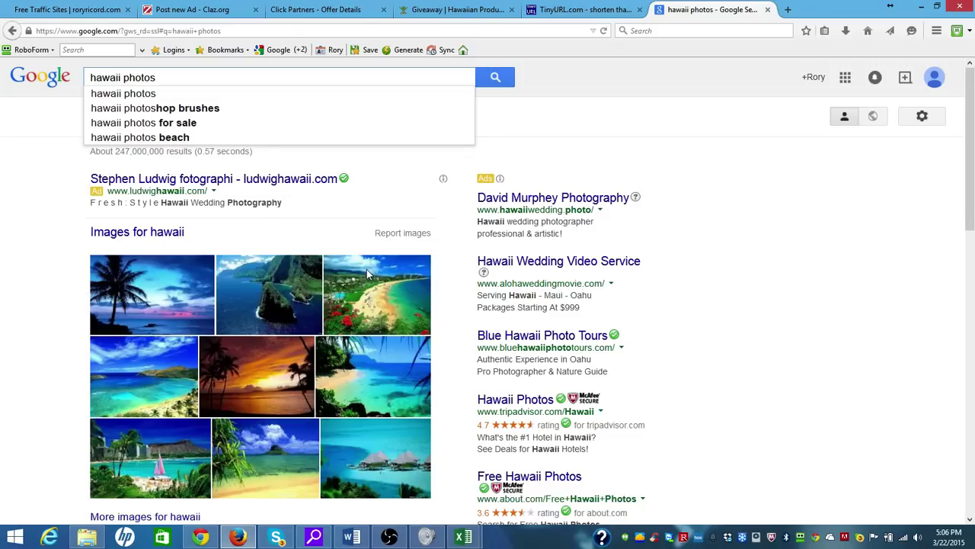
Save the next photo, the red-flower beach and the sunset palms as hawaii2.jpg, hawaii3.jpg and hawaii4.jpg
{"action": "right_click", "coordinate": [116, 385]}
{"action": "left_click", "coordinate": [185, 251]}
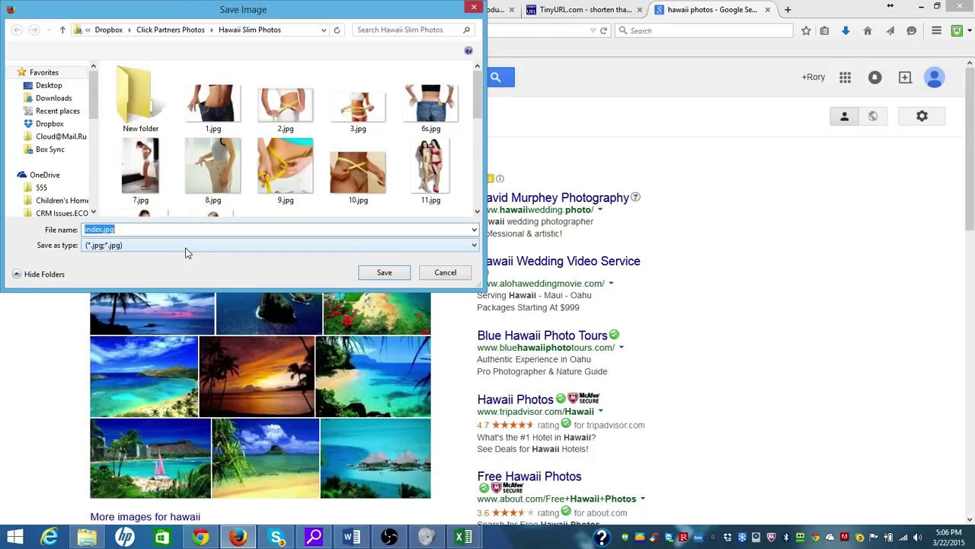
{"action": "type", "text": "hawai"}
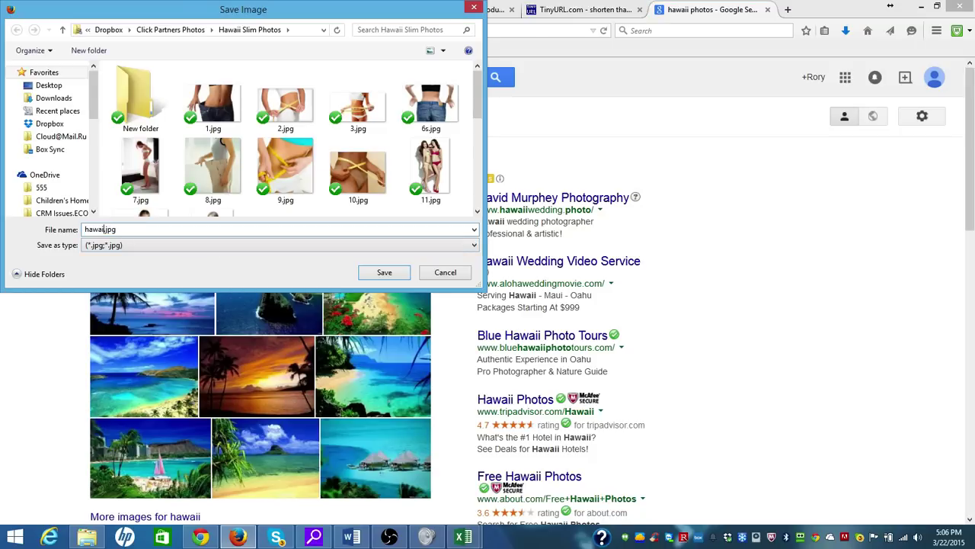
{"action": "type", "text": "i2"}
{"action": "left_click", "coordinate": [371, 272]}
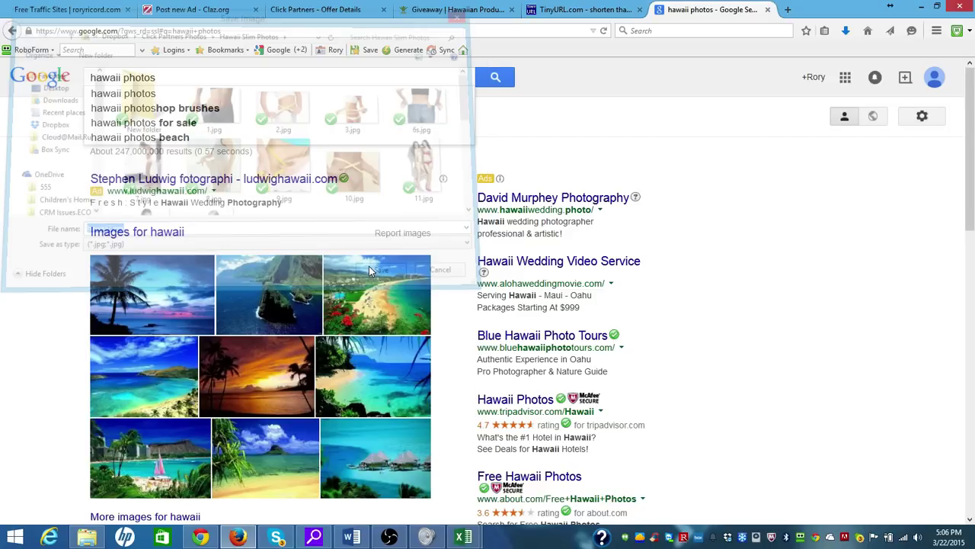
{"action": "right_click", "coordinate": [369, 266]}
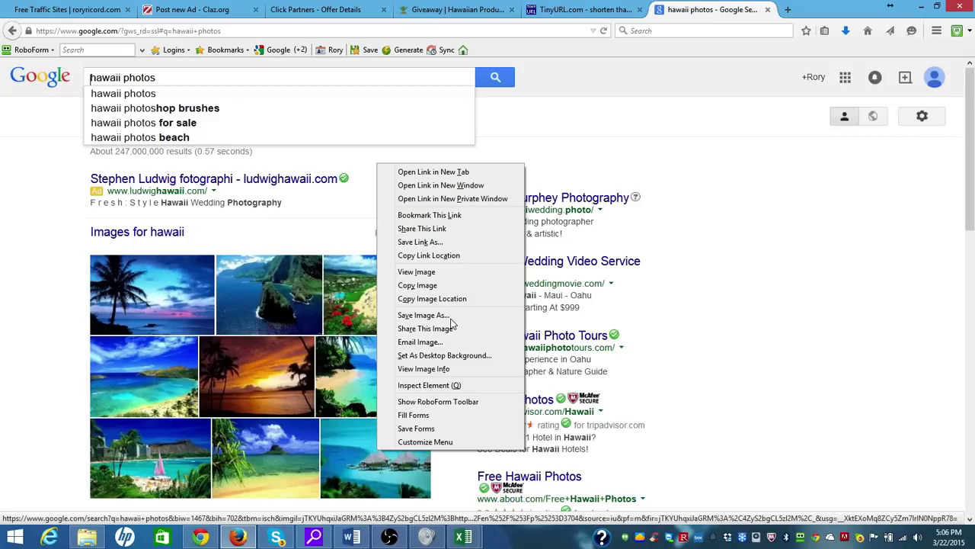
{"action": "left_click", "coordinate": [451, 319]}
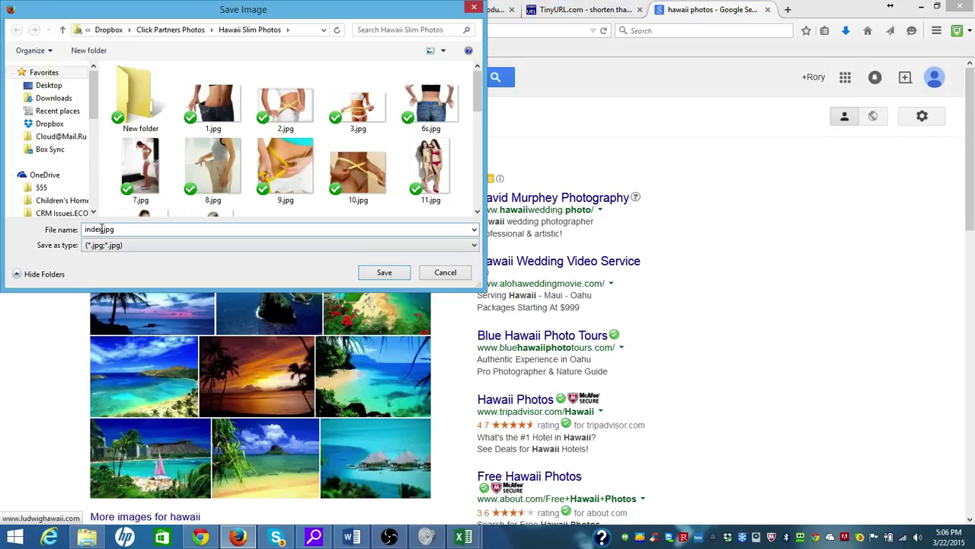
{"action": "double_click", "coordinate": [82, 229]}
{"action": "type", "text": "hawaii3"}
{"action": "left_click", "coordinate": [370, 274]}
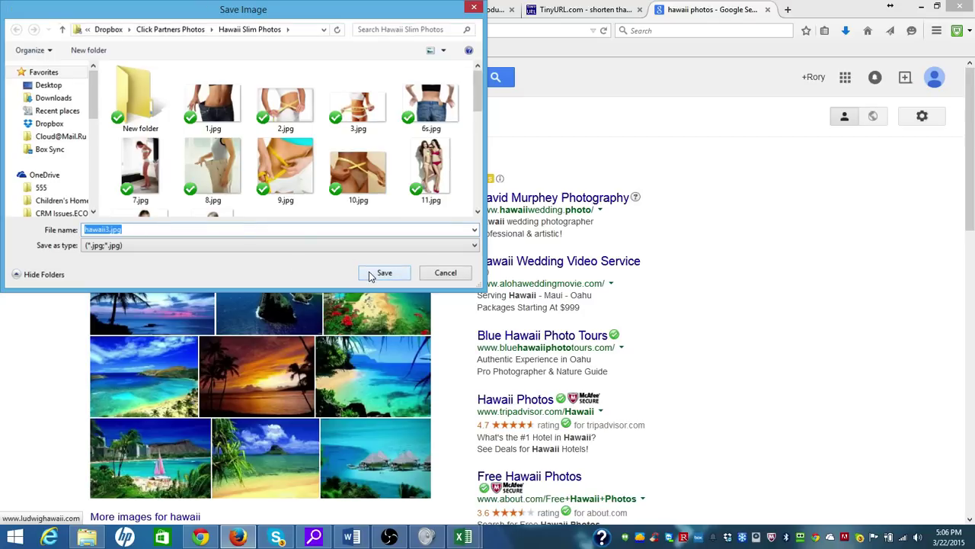
{"action": "right_click", "coordinate": [263, 375]}
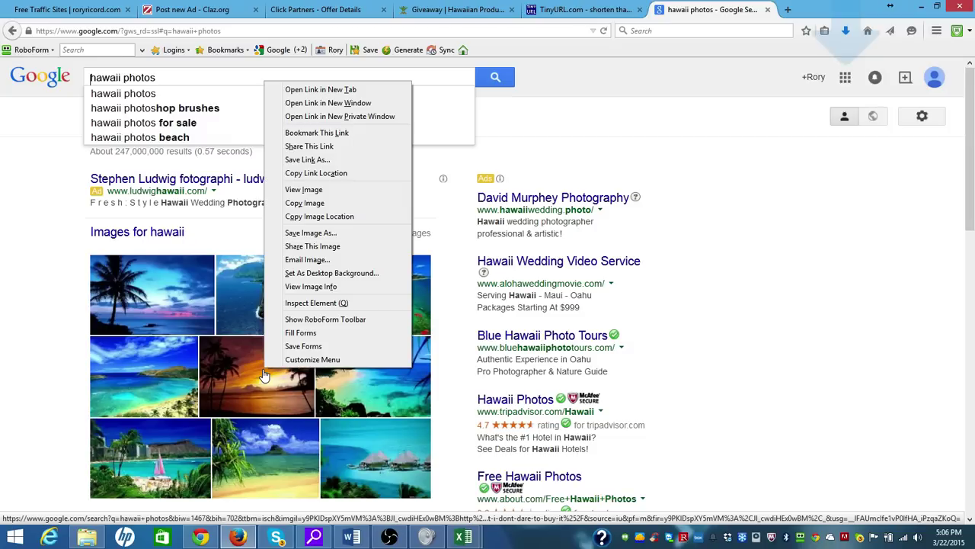
{"action": "left_click", "coordinate": [316, 173]}
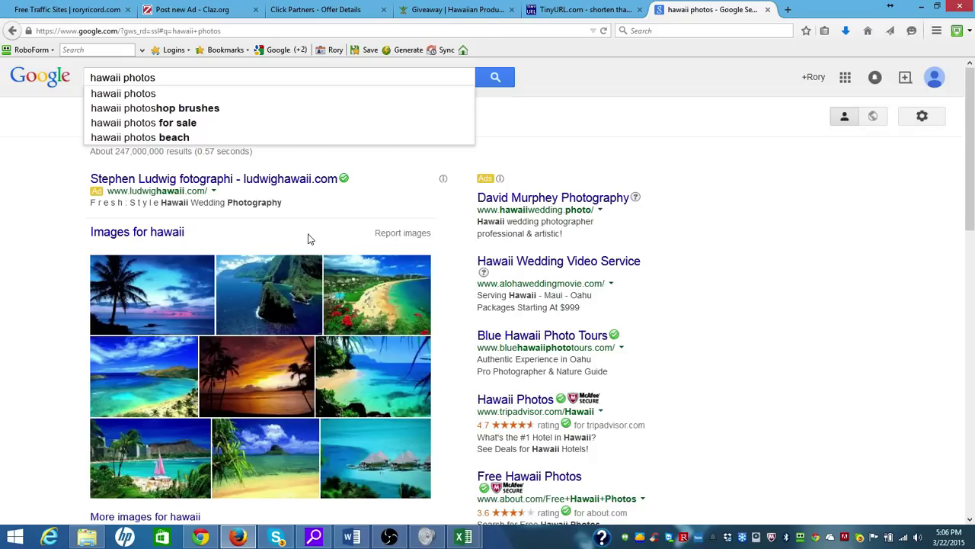
{"action": "type", "text": "hawaii4.jpg"}
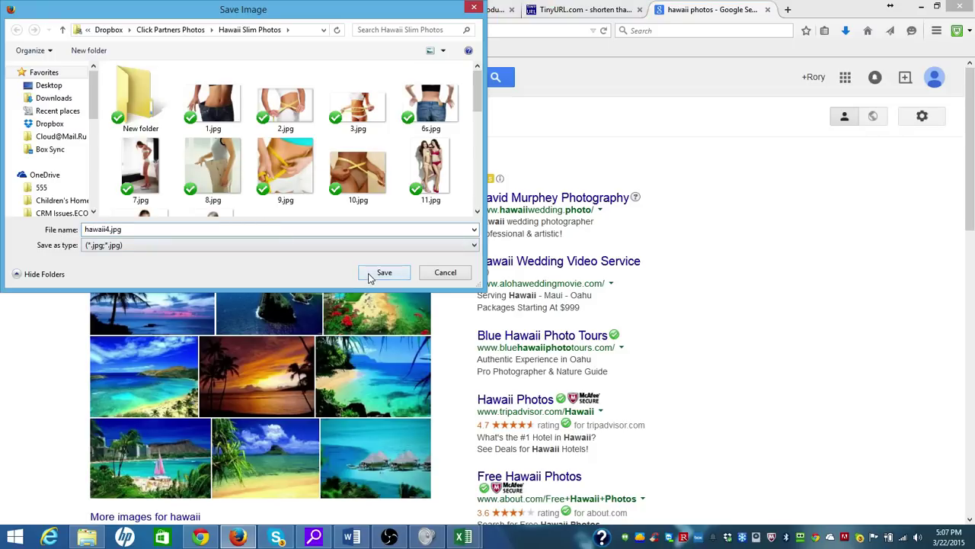
{"action": "left_click", "coordinate": [384, 273]}
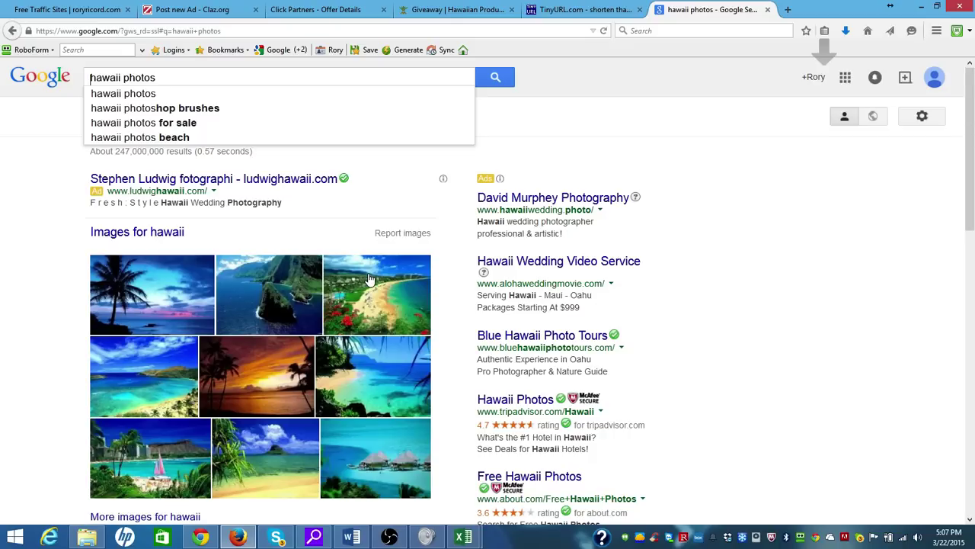
Open 'More images for hawaii' and scroll through the full image results
{"action": "scroll", "coordinate": [368, 280], "scroll_direction": "down", "scroll_amount": 2}
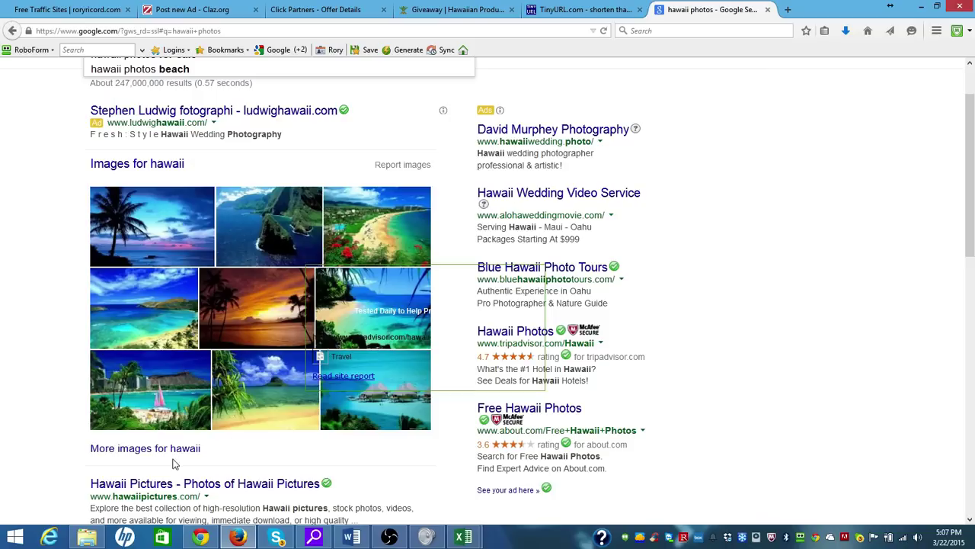
{"action": "left_click", "coordinate": [168, 450]}
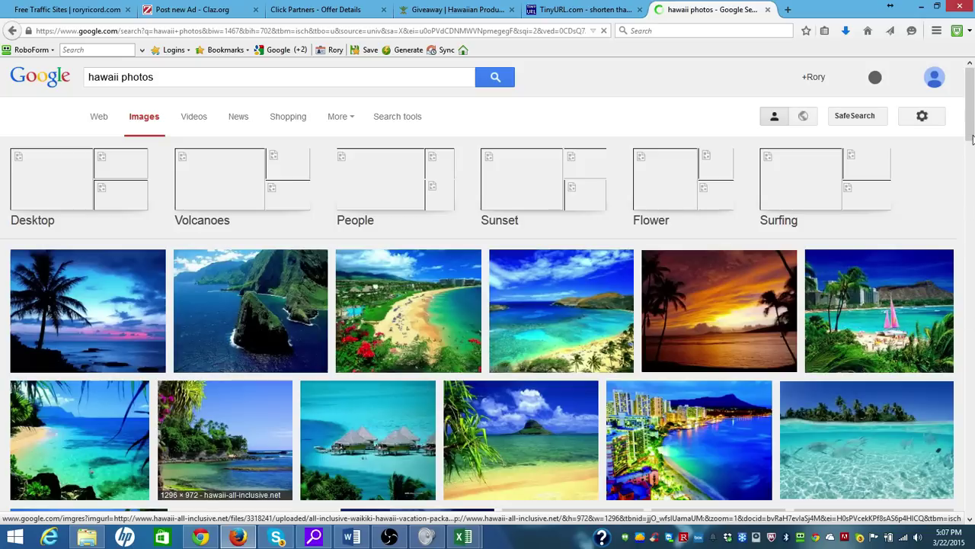
{"action": "scroll", "coordinate": [973, 160], "scroll_direction": "down", "scroll_amount": 2}
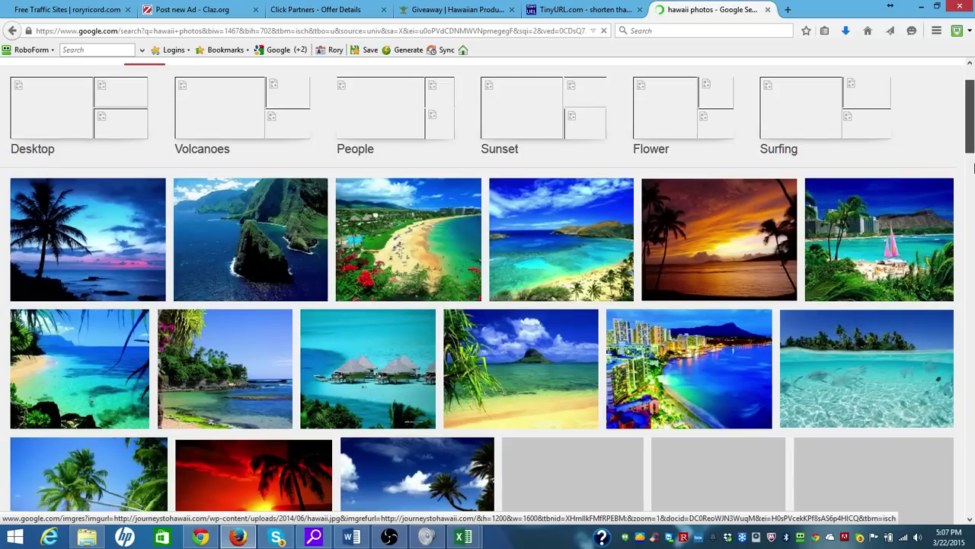
{"action": "scroll", "coordinate": [973, 169], "scroll_direction": "down", "scroll_amount": 5}
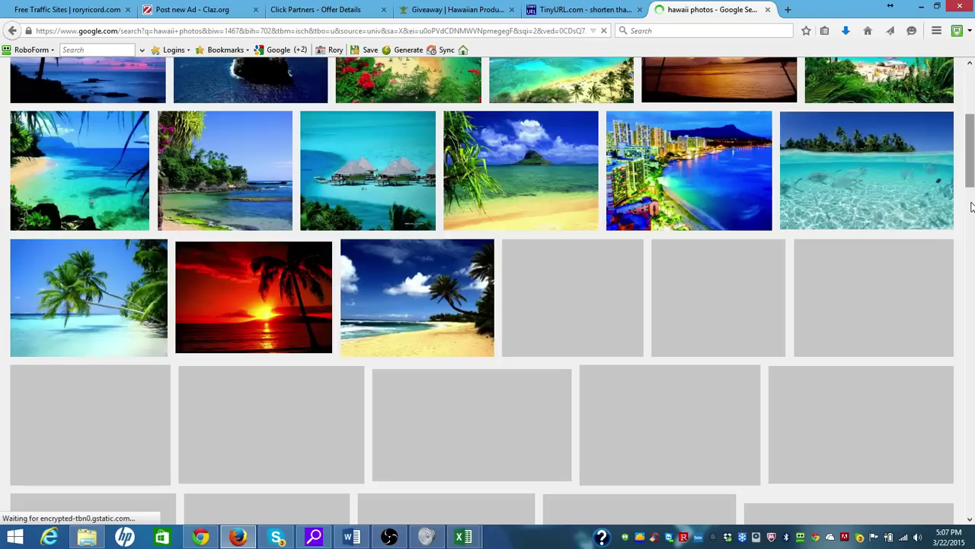
Start saving the sandy palm-beach photo into Hawaii Slim Photos, naming it hawaii5.jpg
{"action": "right_click", "coordinate": [397, 303]}
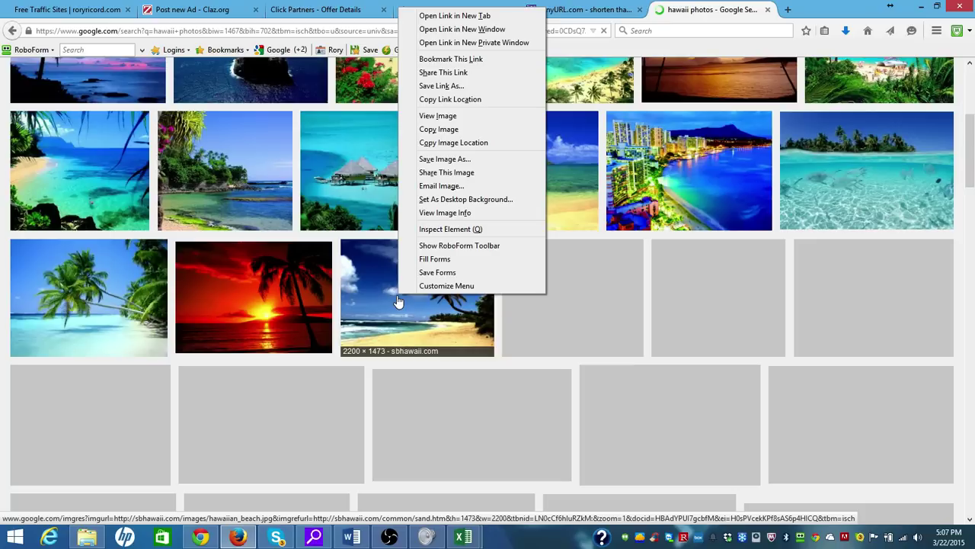
{"action": "left_click", "coordinate": [440, 159]}
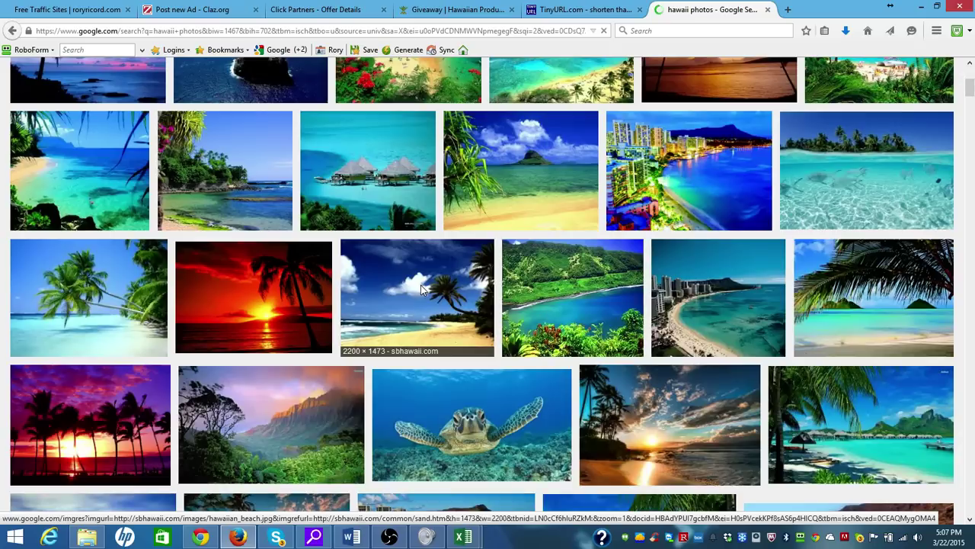
{"action": "right_click", "coordinate": [421, 290]}
{"action": "key", "text": "v"}
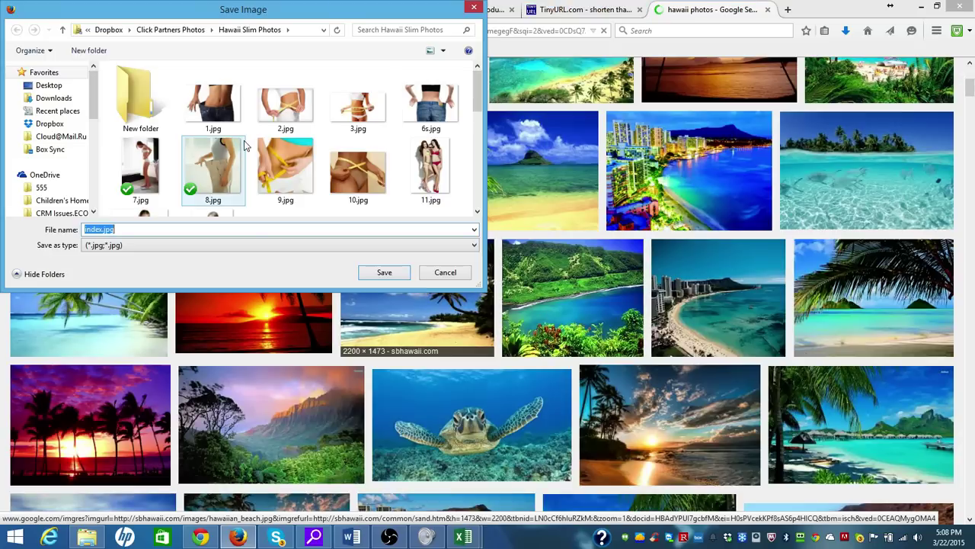
{"action": "left_click_drag", "start_coordinate": [477, 86], "coordinate": [479, 183]}
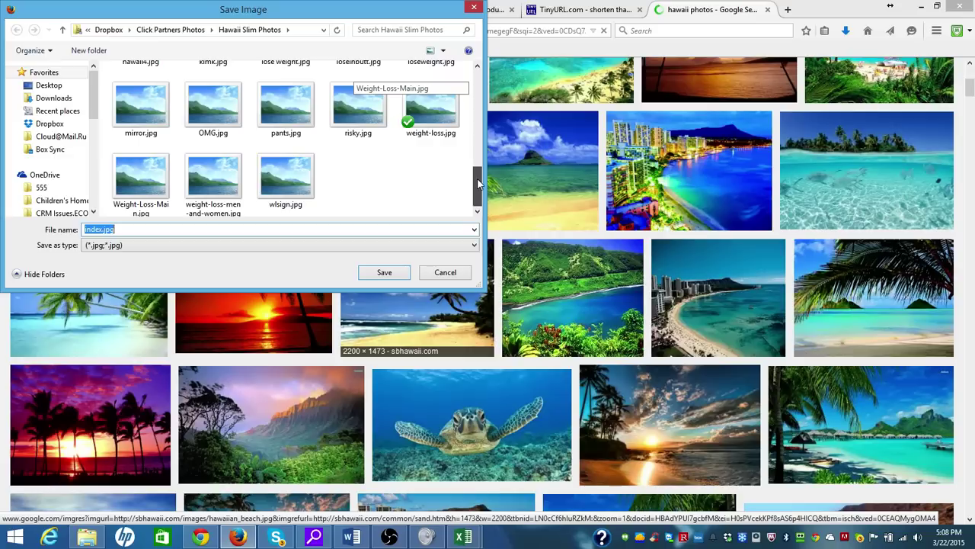
{"action": "scroll", "coordinate": [442, 167], "scroll_direction": "up", "scroll_amount": 3}
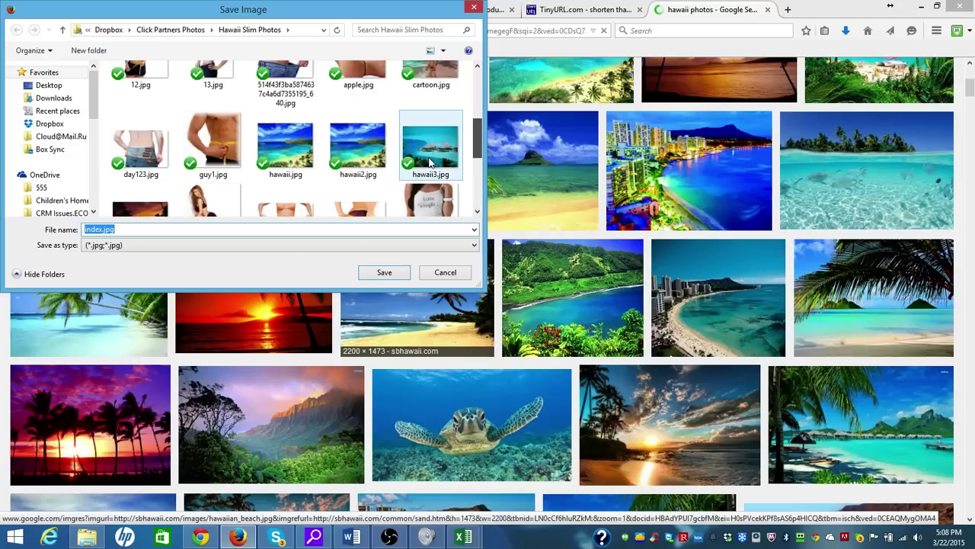
{"action": "scroll", "coordinate": [430, 162], "scroll_direction": "down", "scroll_amount": 2}
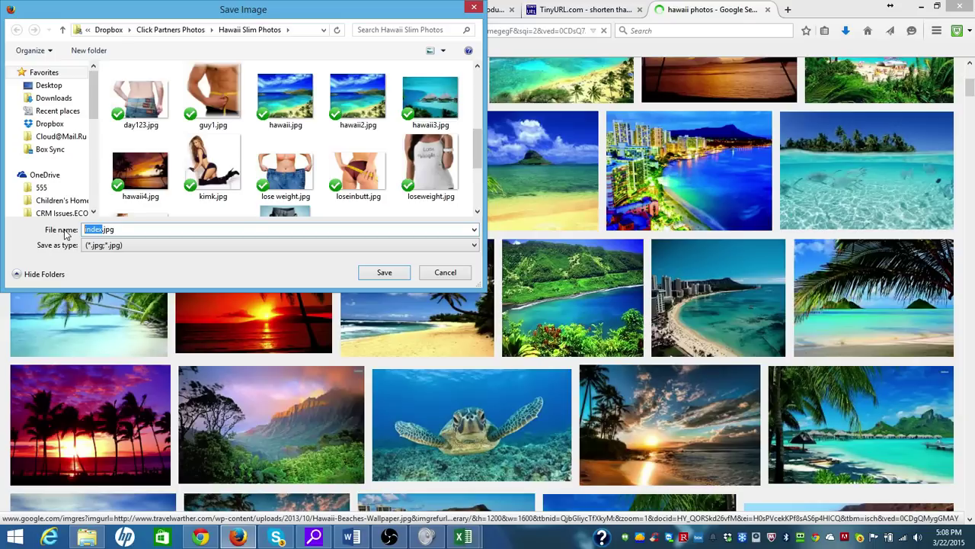
{"action": "type", "text": "hawaii5"}
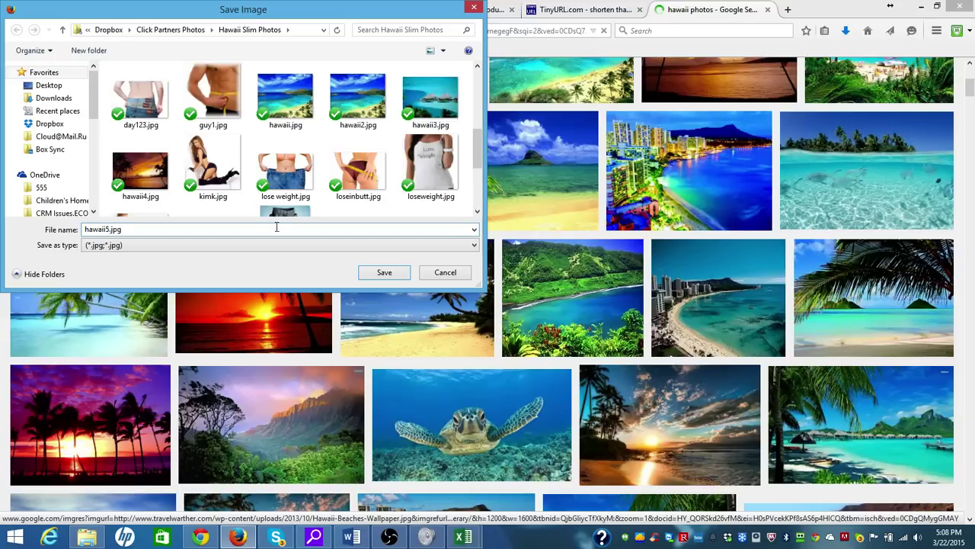
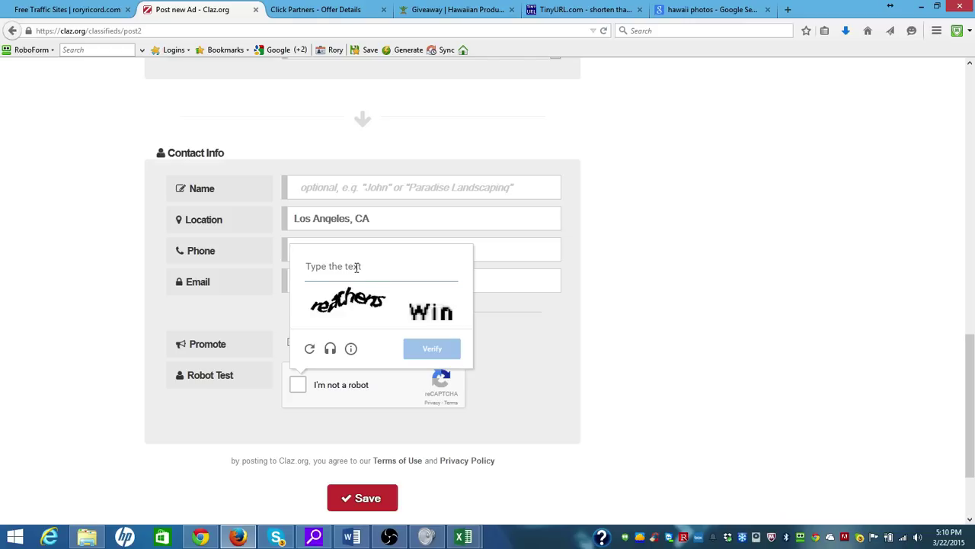
Close the Hawaii photos tab and cycle through new robot-test images until one is readable
{"action": "left_click", "coordinate": [768, 10]}
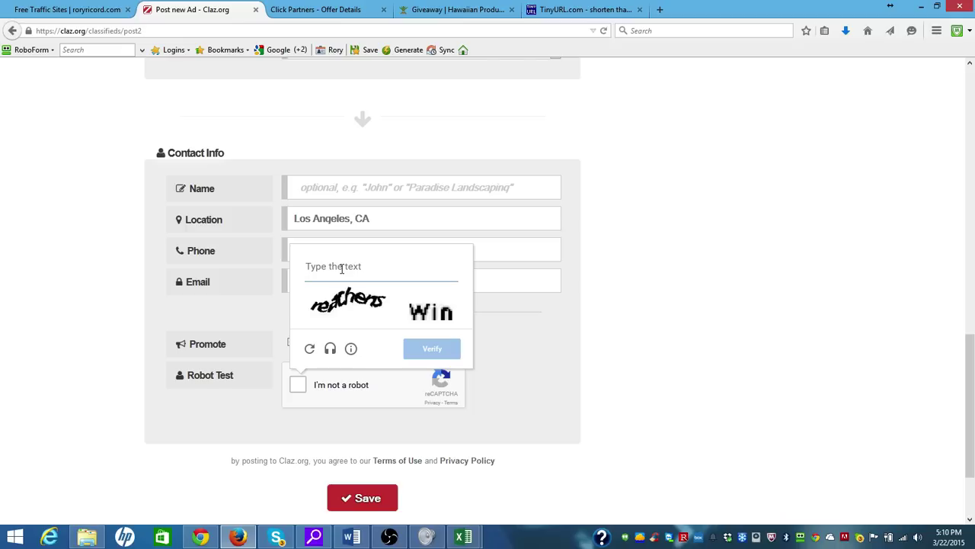
{"action": "left_click", "coordinate": [310, 349]}
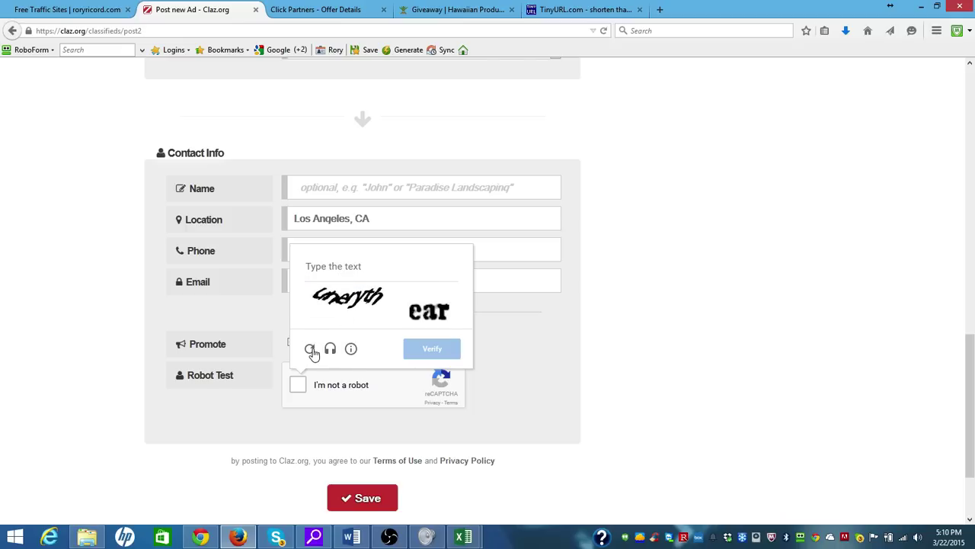
{"action": "left_click", "coordinate": [310, 350]}
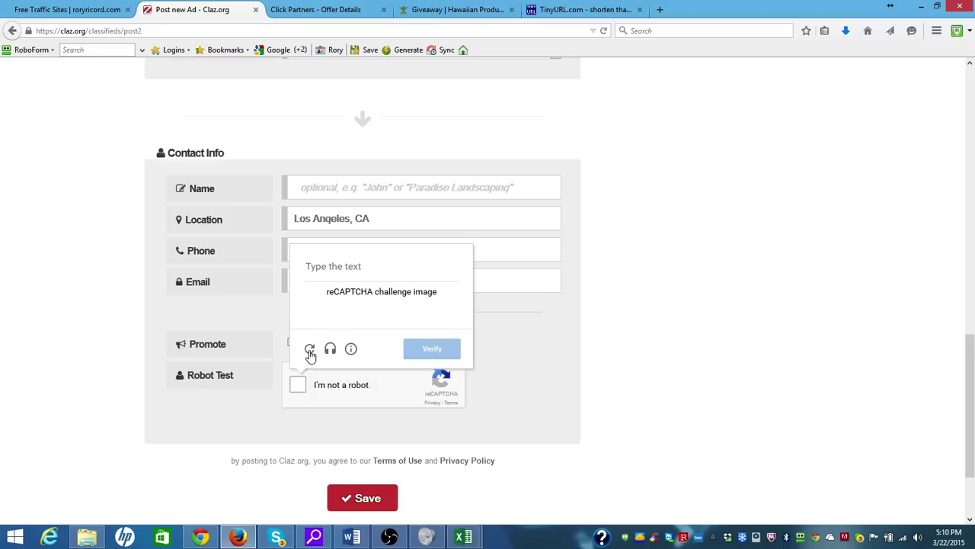
{"action": "left_click", "coordinate": [350, 268]}
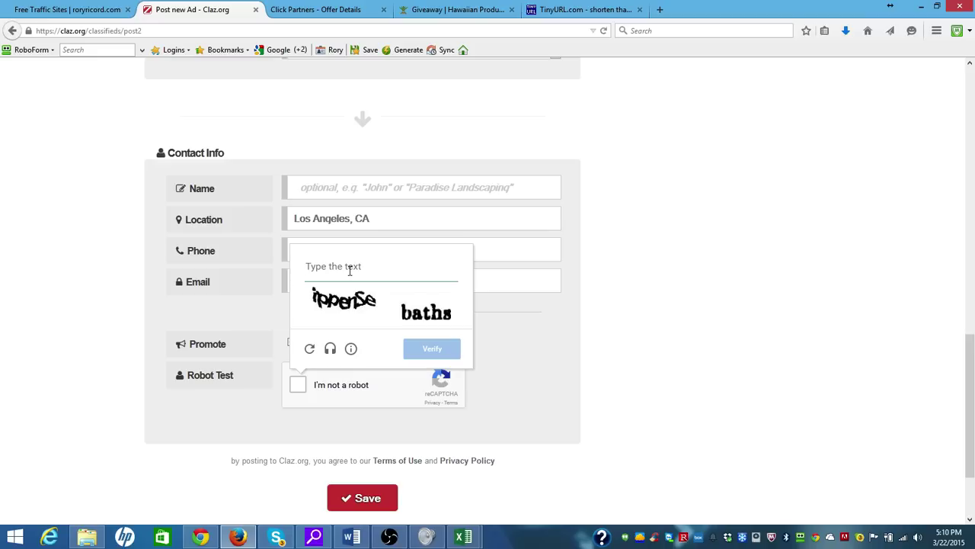
{"action": "left_click", "coordinate": [310, 351]}
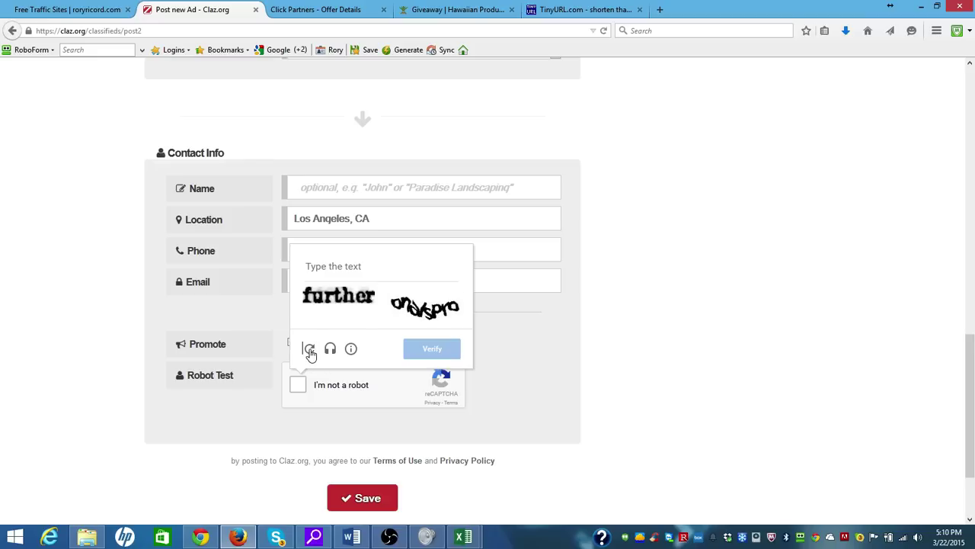
{"action": "left_click", "coordinate": [354, 269]}
{"action": "left_click", "coordinate": [309, 349]}
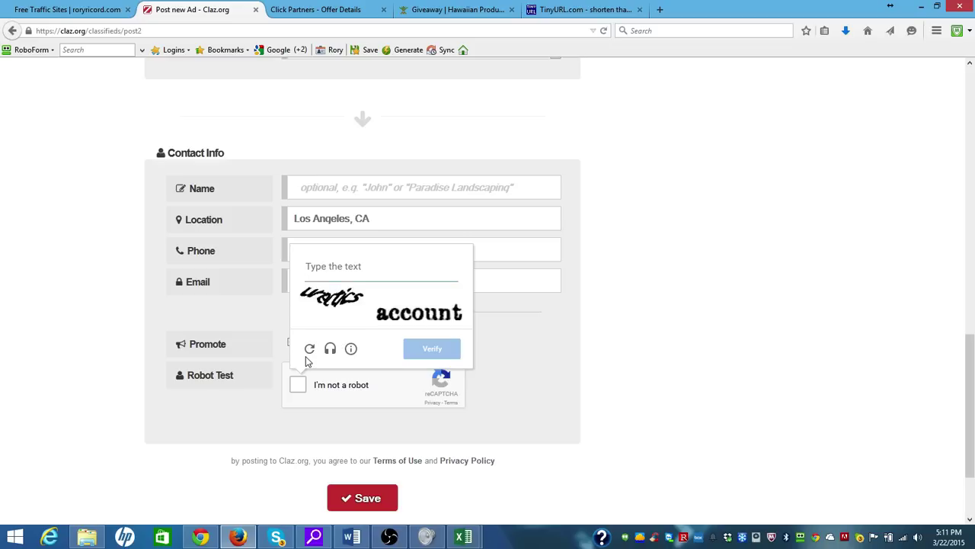
{"action": "left_click", "coordinate": [310, 352]}
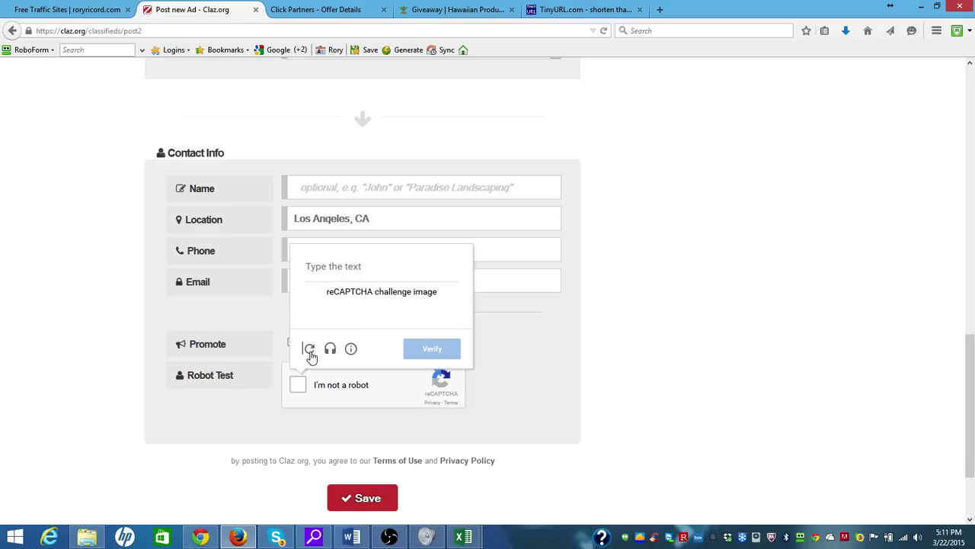
Answer the robot-test challenge with 'ivekfa consent' and verify it
{"action": "left_click", "coordinate": [348, 266]}
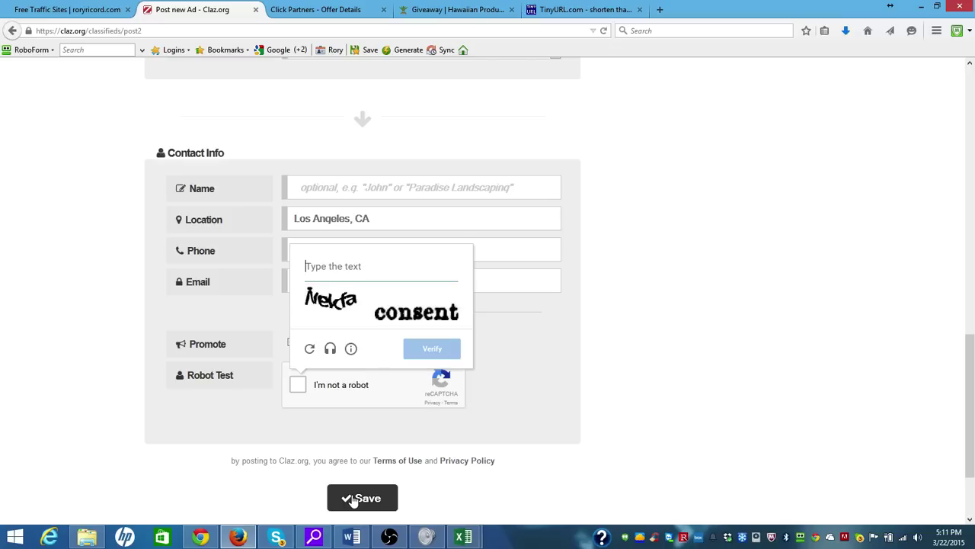
{"action": "left_click", "coordinate": [299, 386]}
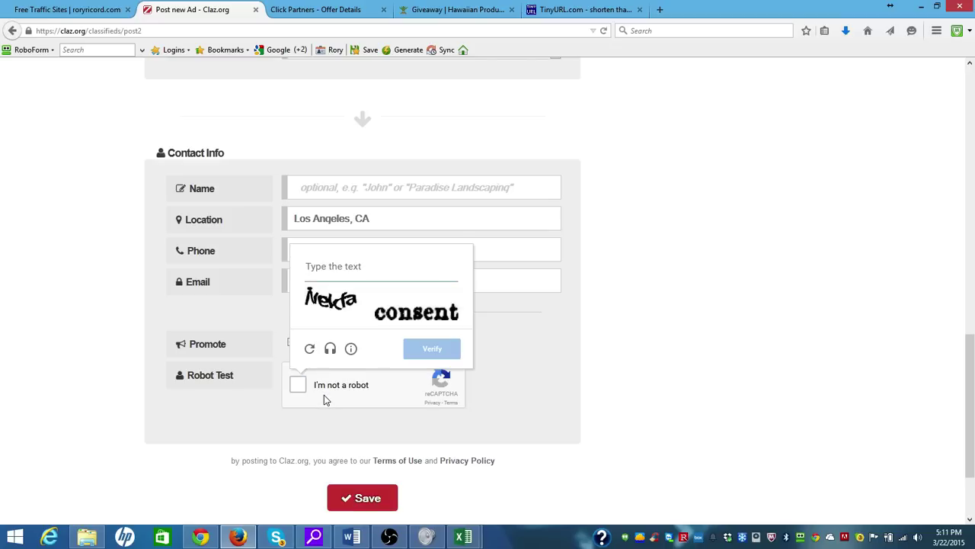
{"action": "type", "text": "iv"}
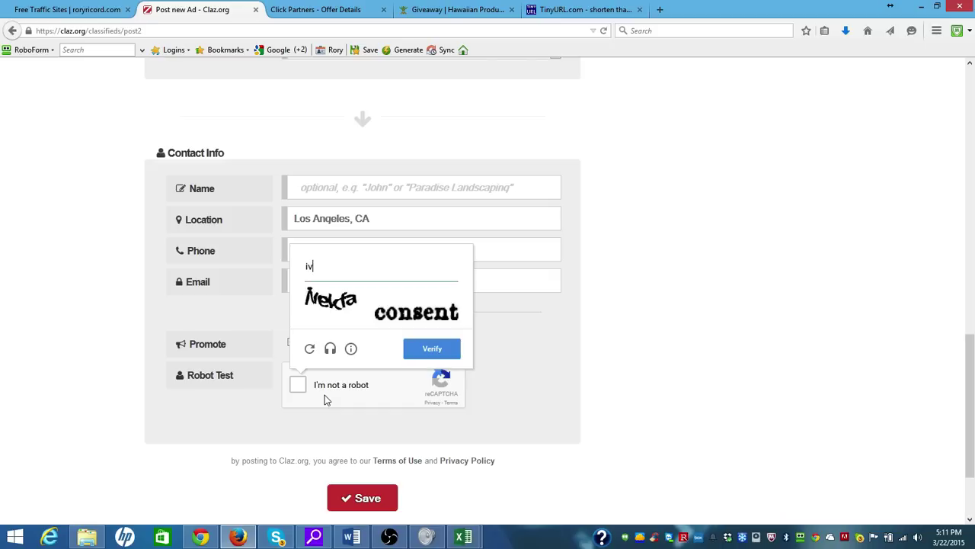
{"action": "type", "text": "ekfa consent"}
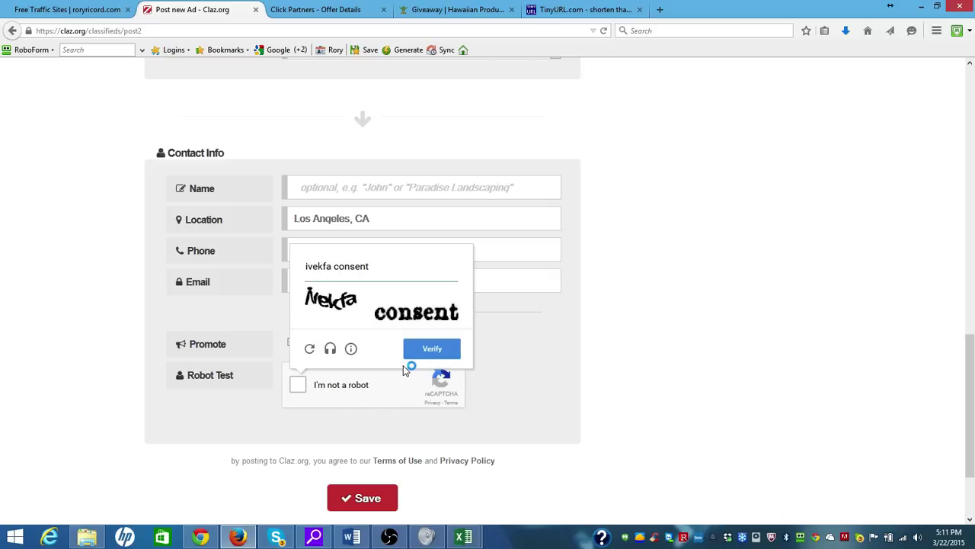
{"action": "left_click", "coordinate": [417, 356]}
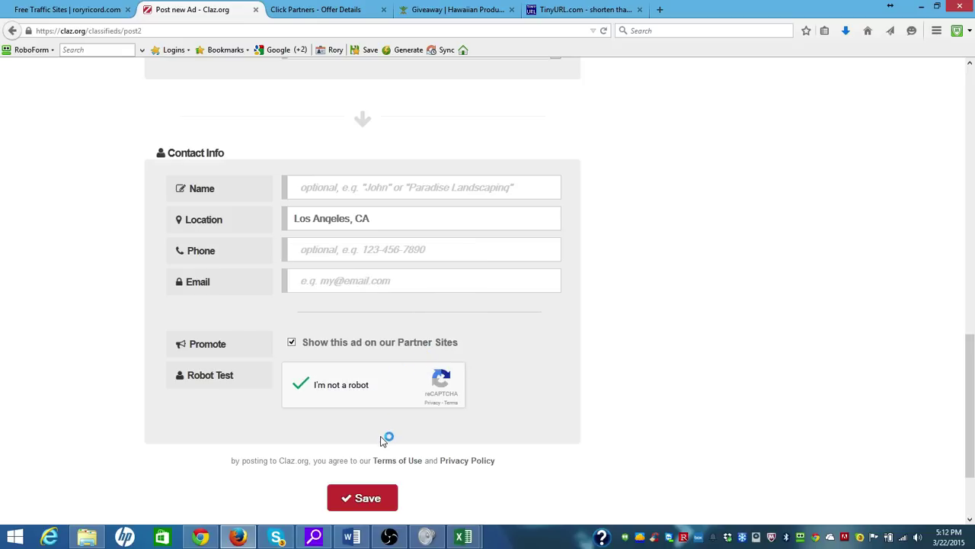
Enter the contact e-mail address and save the Hawaii giveaway ad
{"action": "left_click", "coordinate": [348, 282]}
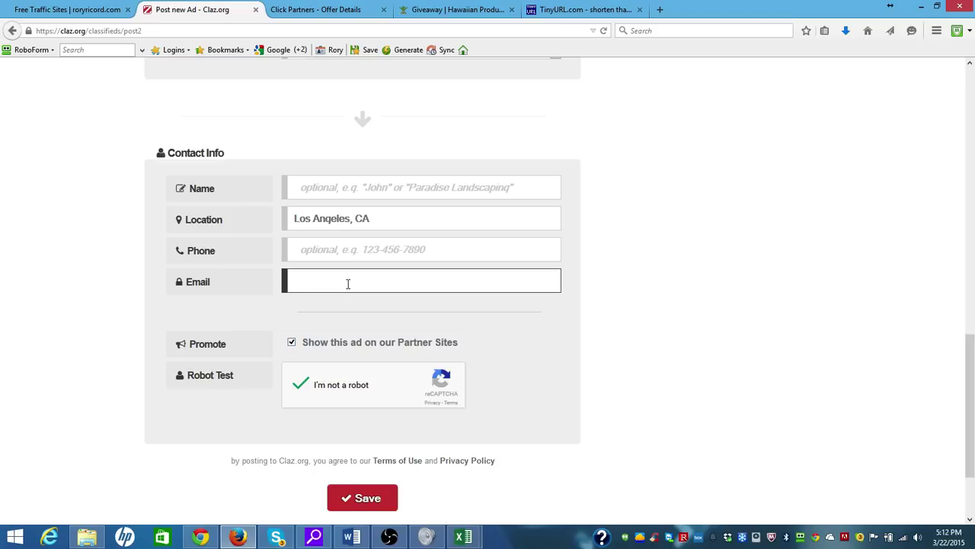
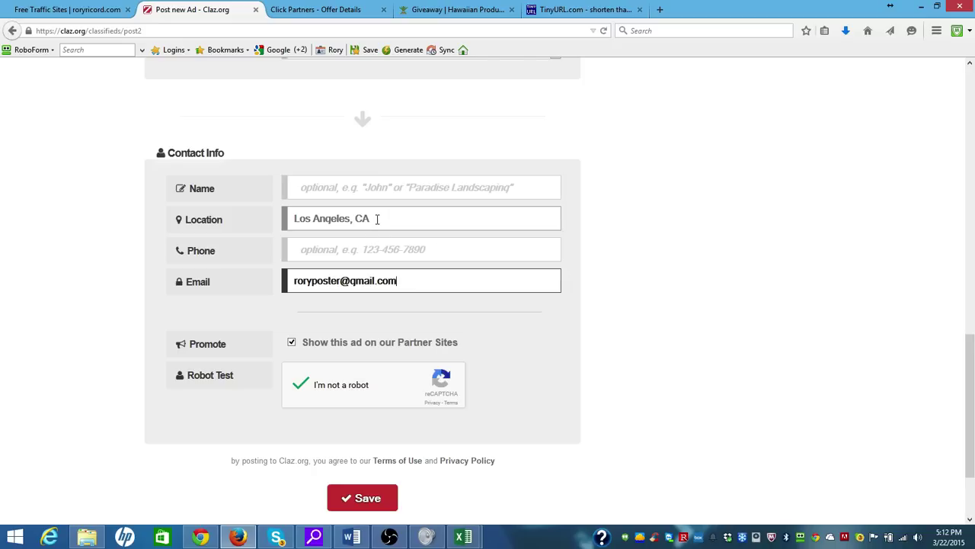
{"action": "left_click", "coordinate": [361, 499]}
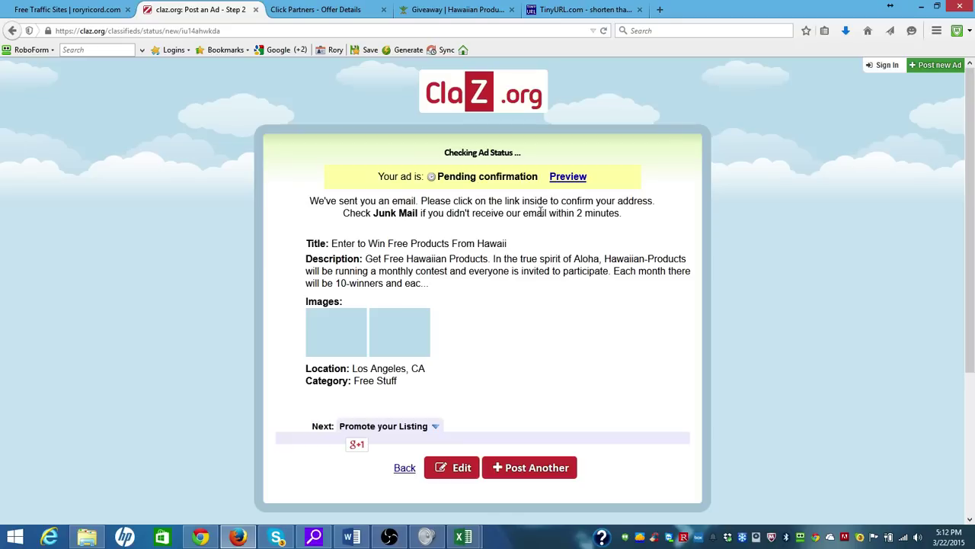
Load gmail.com in a new Firefox tab
{"action": "left_click", "coordinate": [662, 10]}
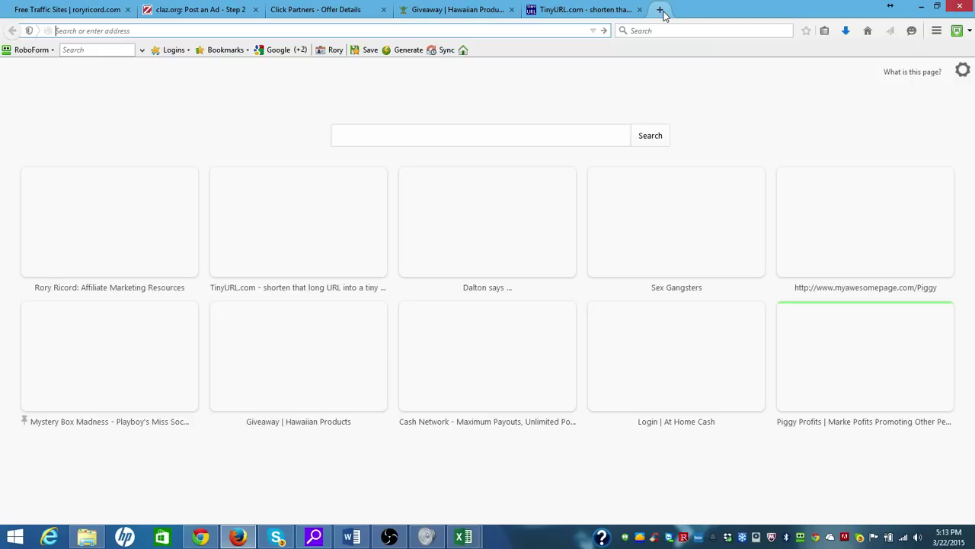
{"action": "type", "text": "gmail.com"}
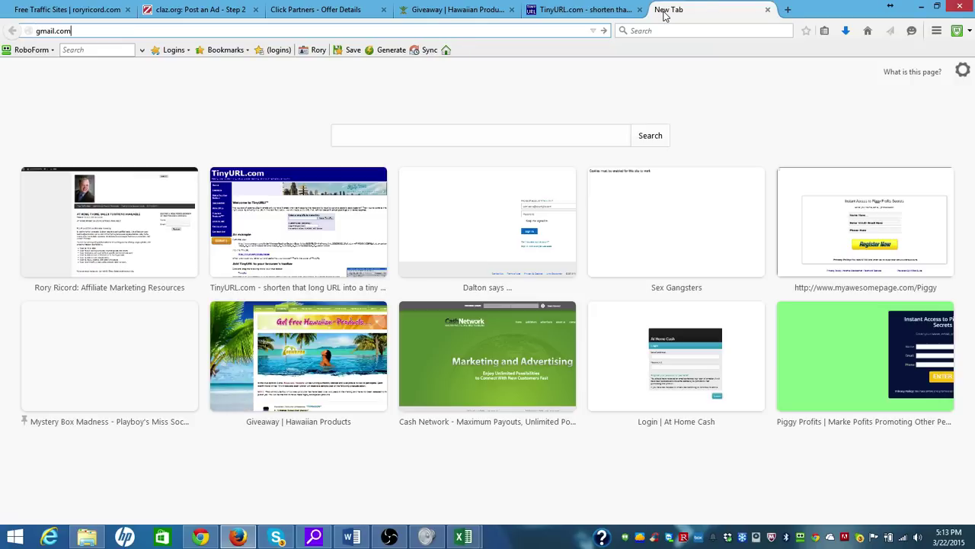
{"action": "key", "text": "Return"}
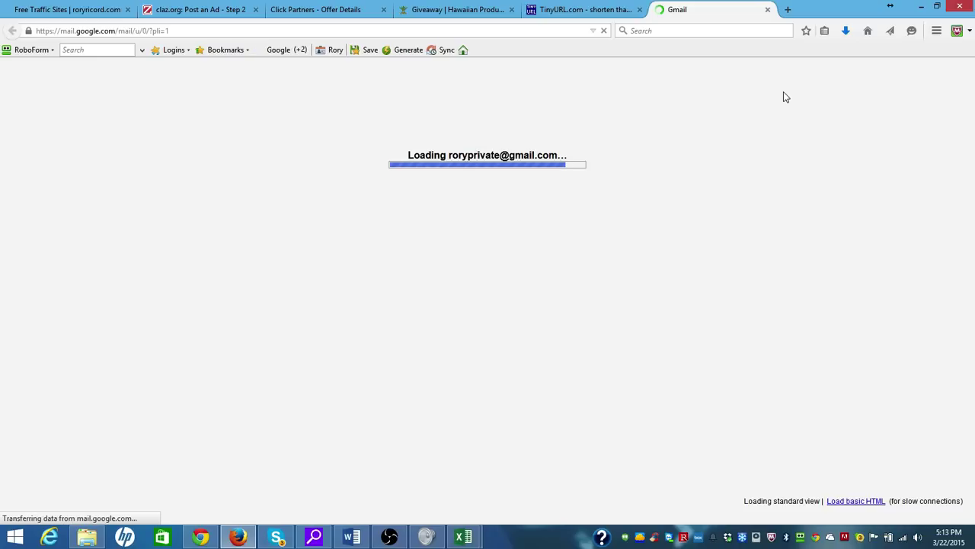
Check the Gmail inbox and account options, glance at the Claz.org tab, then return to Word
{"action": "right_click", "coordinate": [784, 92]}
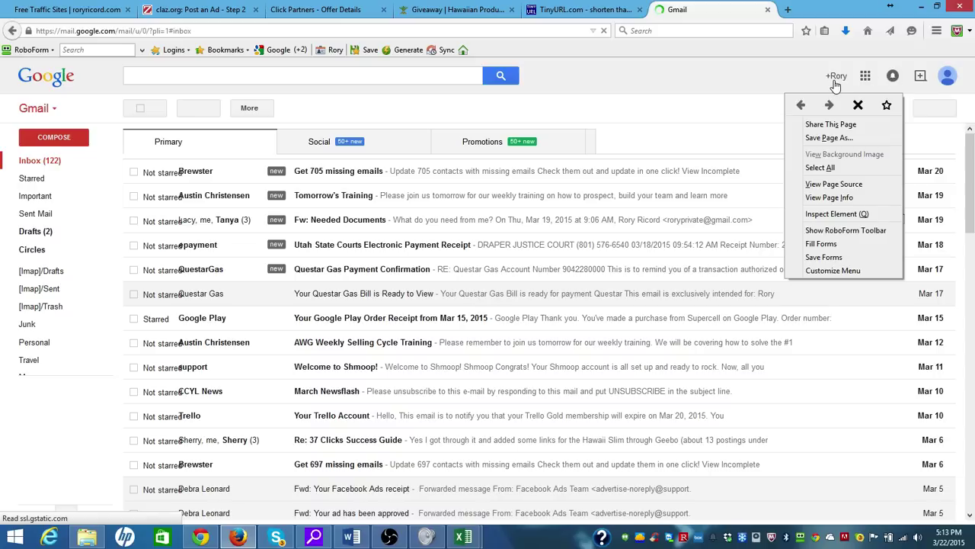
{"action": "left_click", "coordinate": [945, 84]}
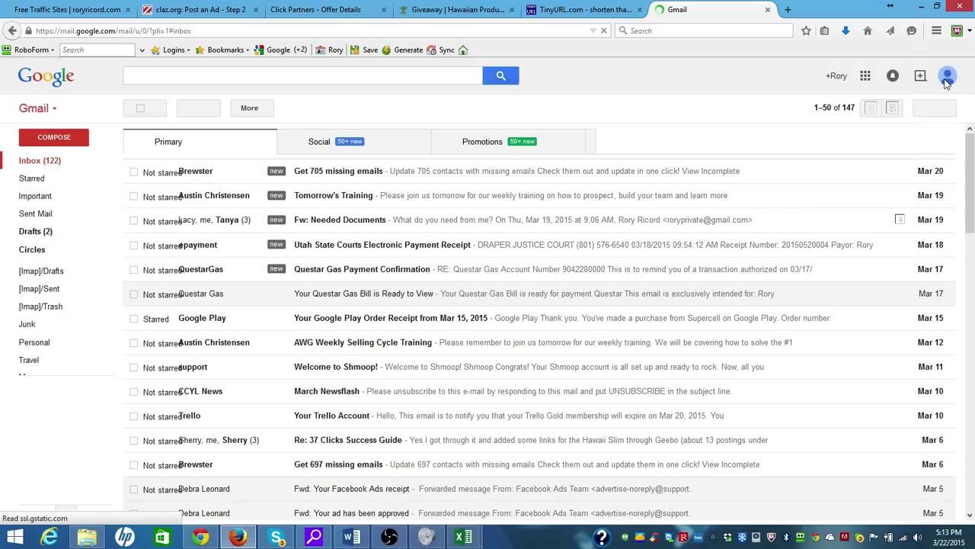
{"action": "left_click", "coordinate": [947, 82]}
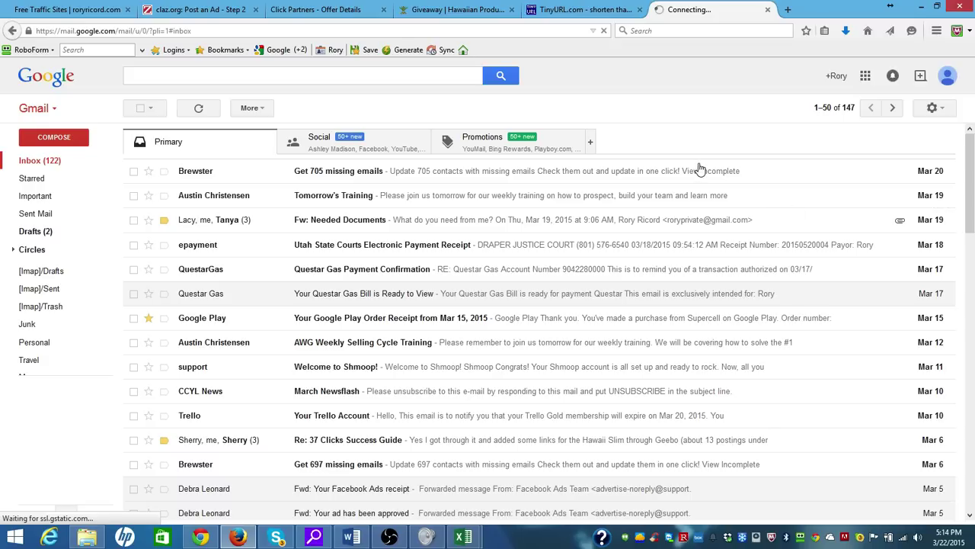
{"action": "left_click", "coordinate": [199, 10]}
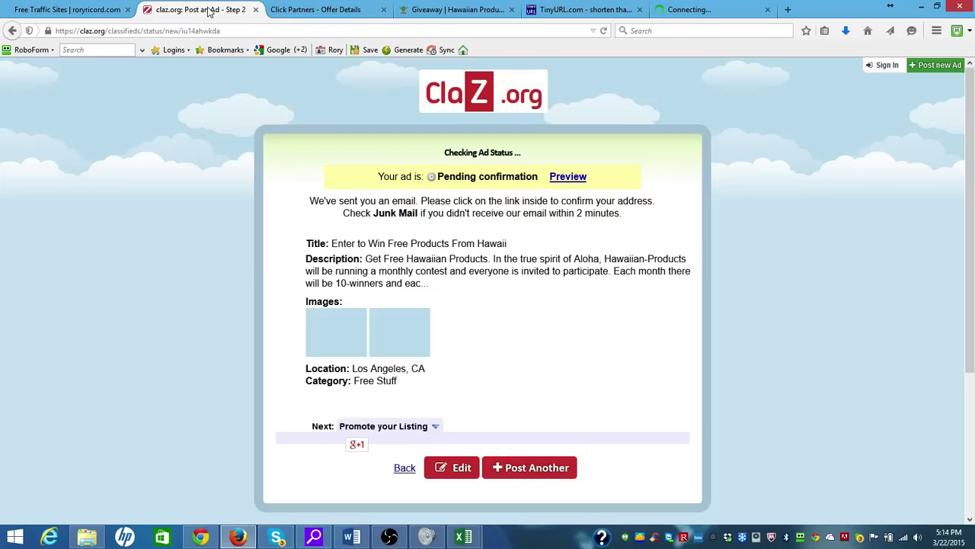
{"action": "left_click", "coordinate": [721, 10]}
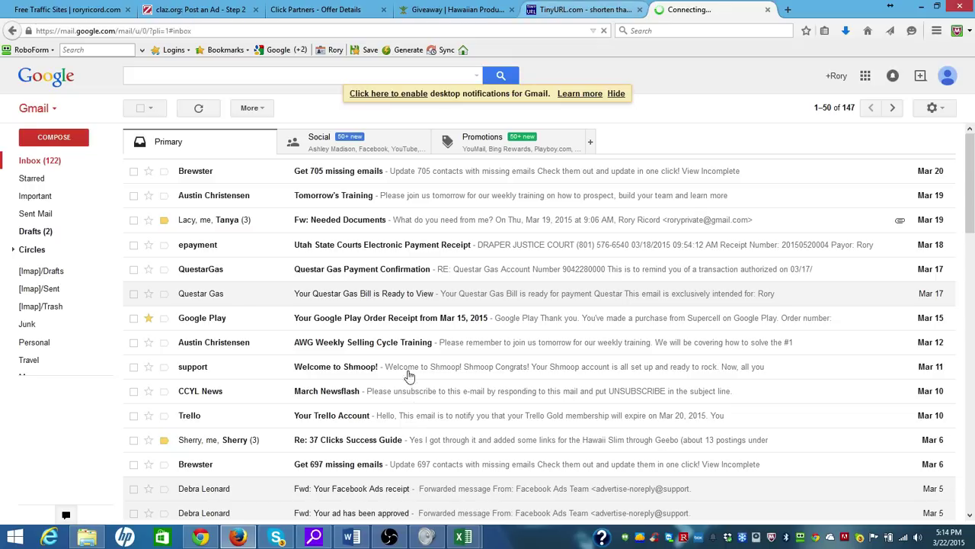
{"action": "left_click", "coordinate": [351, 537]}
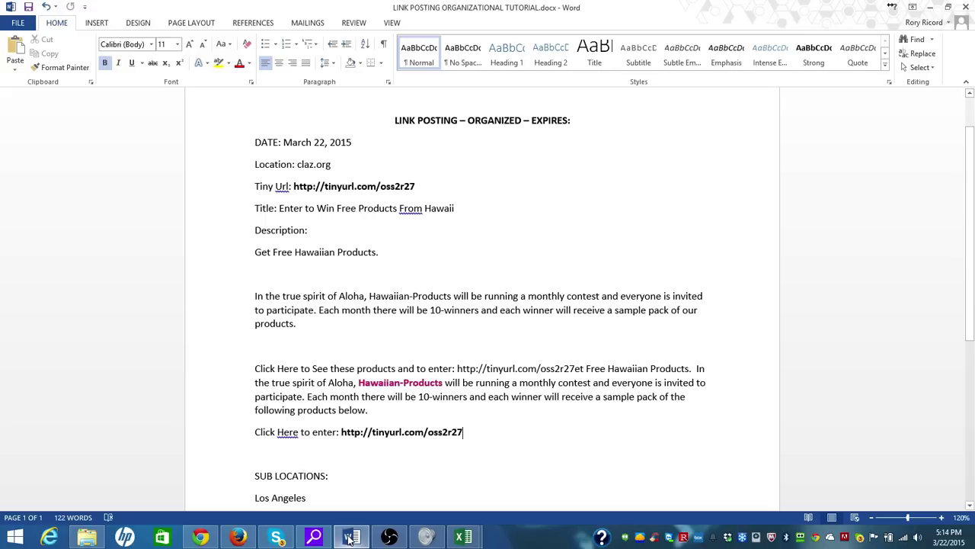
Add '3 months - June 22, 2015' after EXPIRES: in the title line
{"action": "left_click_drag", "start_coordinate": [971, 220], "coordinate": [970, 156]}
{"action": "left_click", "coordinate": [588, 175]}
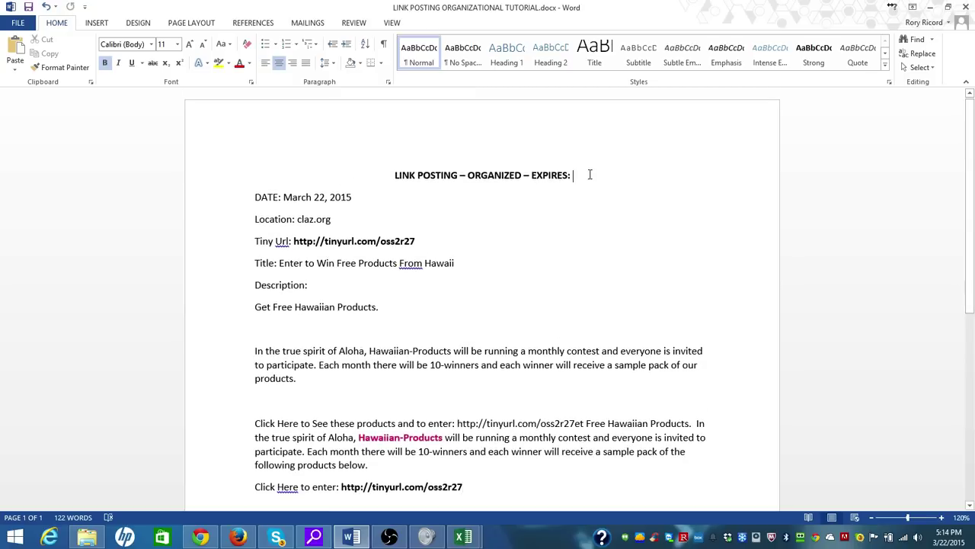
{"action": "type", "text": "3 months - "}
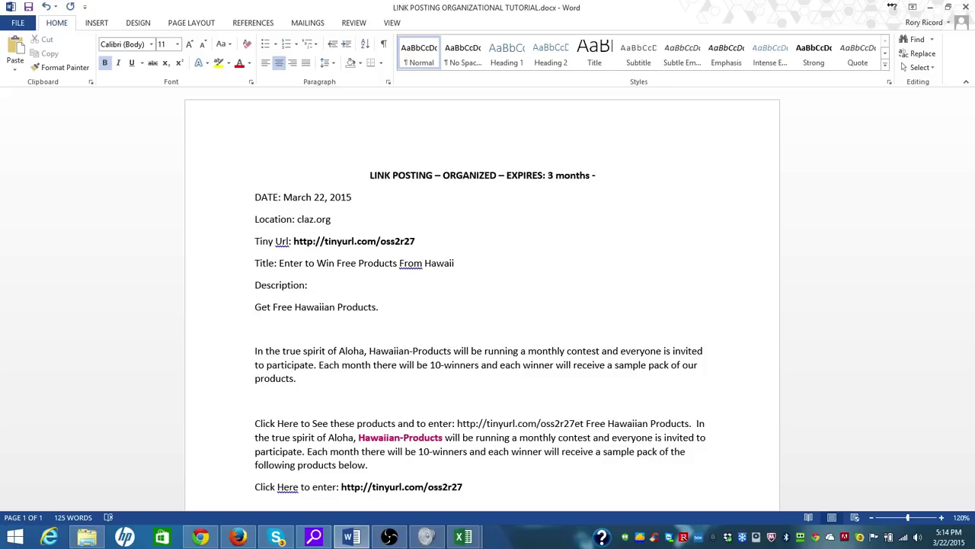
{"action": "type", "text": "June "}
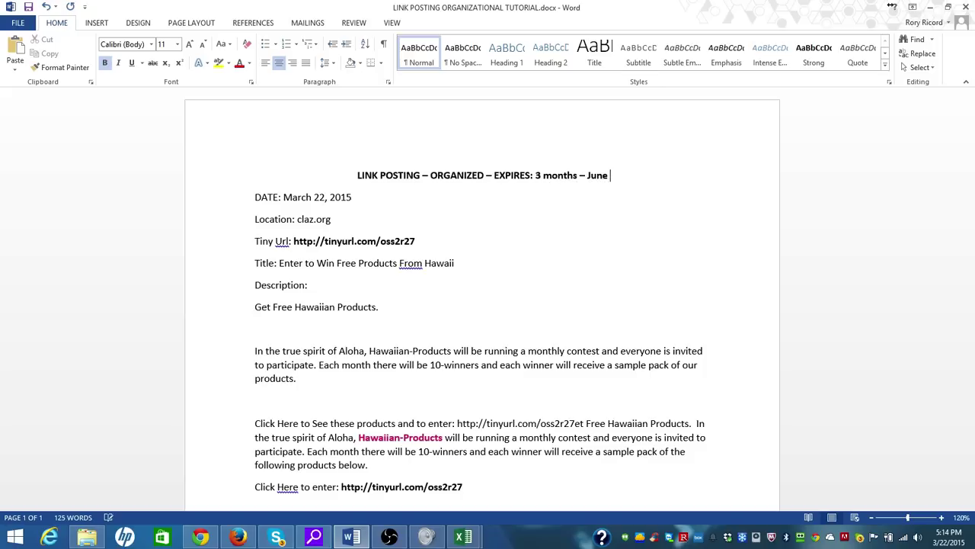
{"action": "type", "text": "22, 2015"}
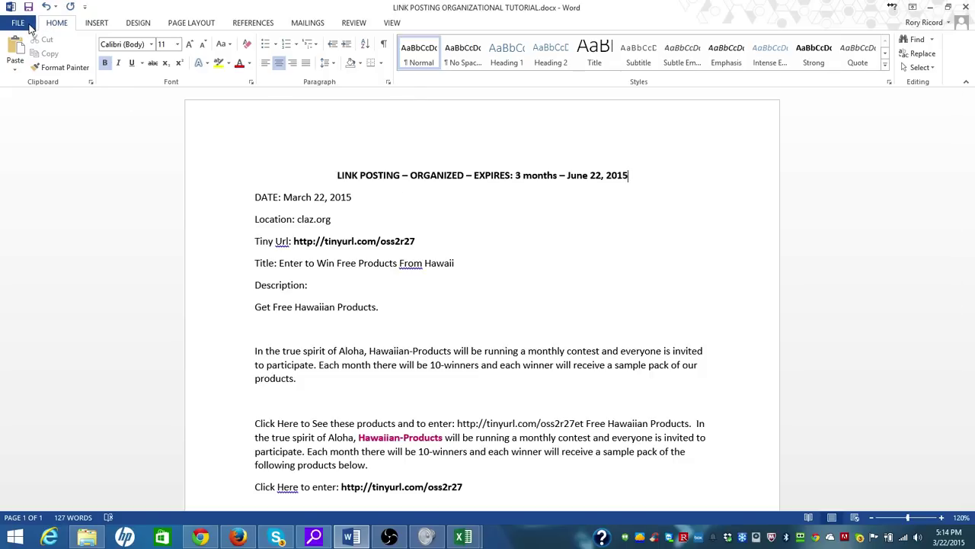
Save a copy as 'LINK POSTING.exp 6.22.2015 ORGANIZATIONAL TUTORIAL.docx' in the current folder
{"action": "left_click", "coordinate": [29, 27]}
{"action": "left_click", "coordinate": [23, 145]}
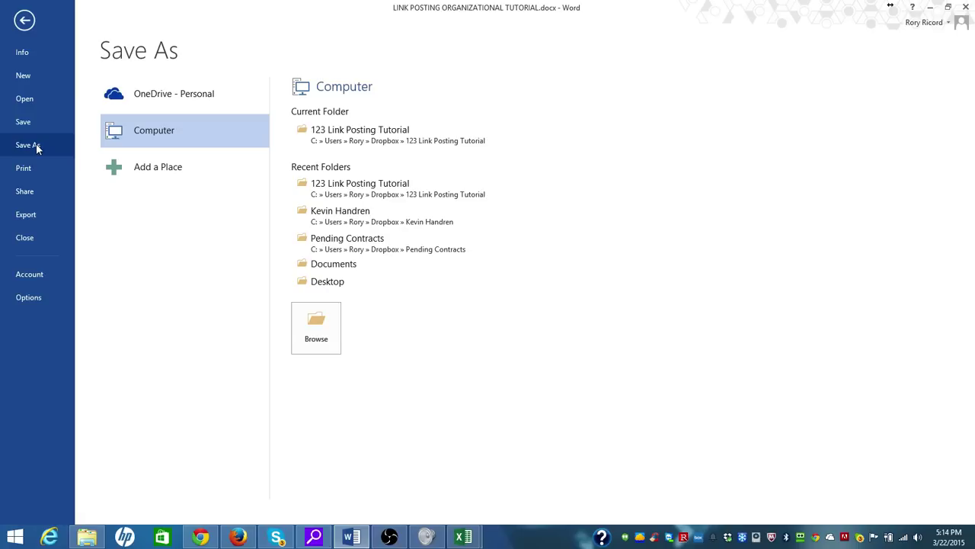
{"action": "left_click", "coordinate": [358, 137]}
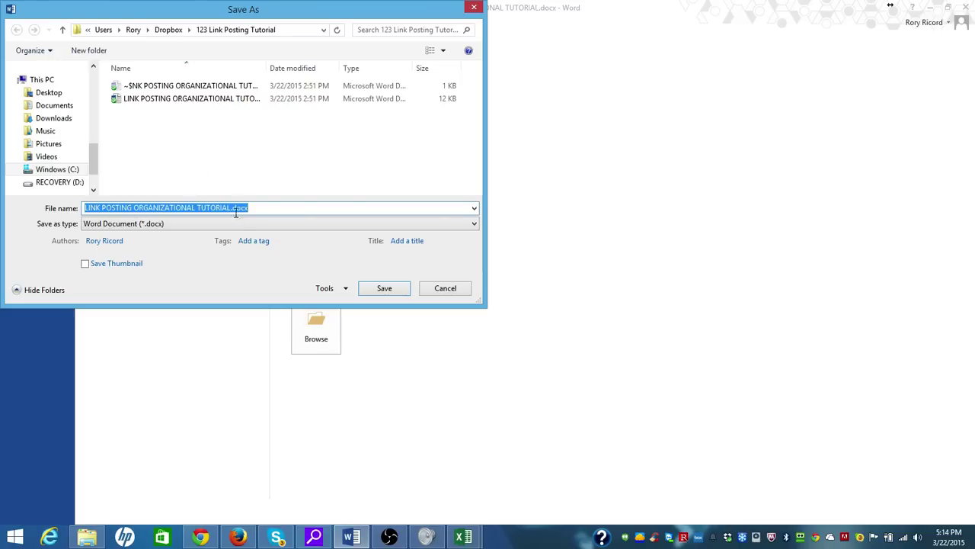
{"action": "left_click_drag", "start_coordinate": [231, 207], "coordinate": [133, 208]}
{"action": "left_click", "coordinate": [133, 207]}
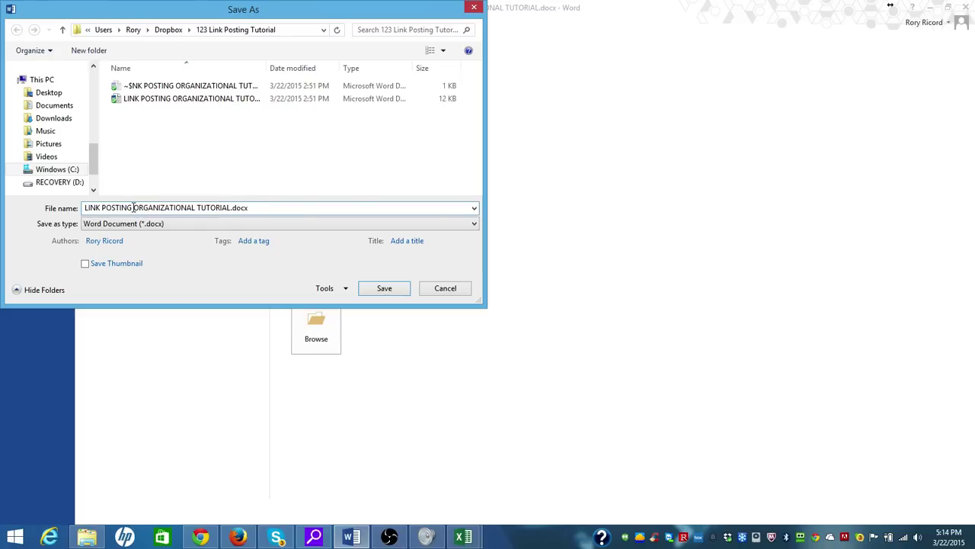
{"action": "type", "text": "exp "}
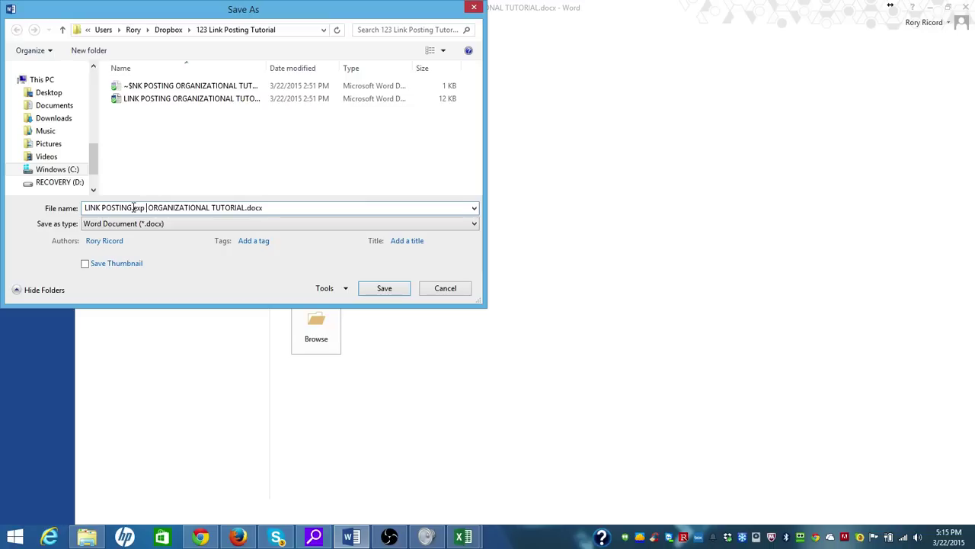
{"action": "type", "text": "6.22.2015"}
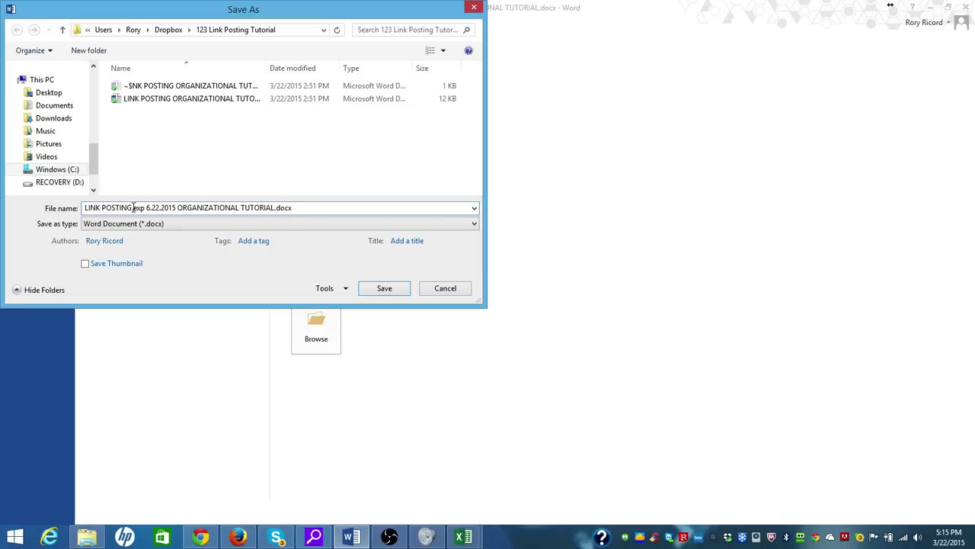
{"action": "left_click", "coordinate": [383, 288]}
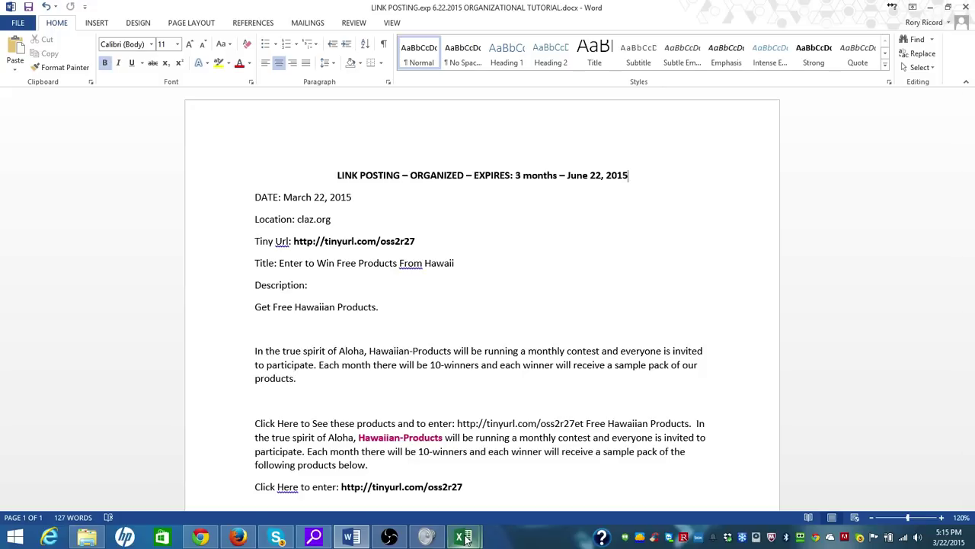
Switch to Book1 and enter headers DATE:, OFFER and TINY URL in A1–C1
{"action": "mouse_move", "coordinate": [465, 539]}
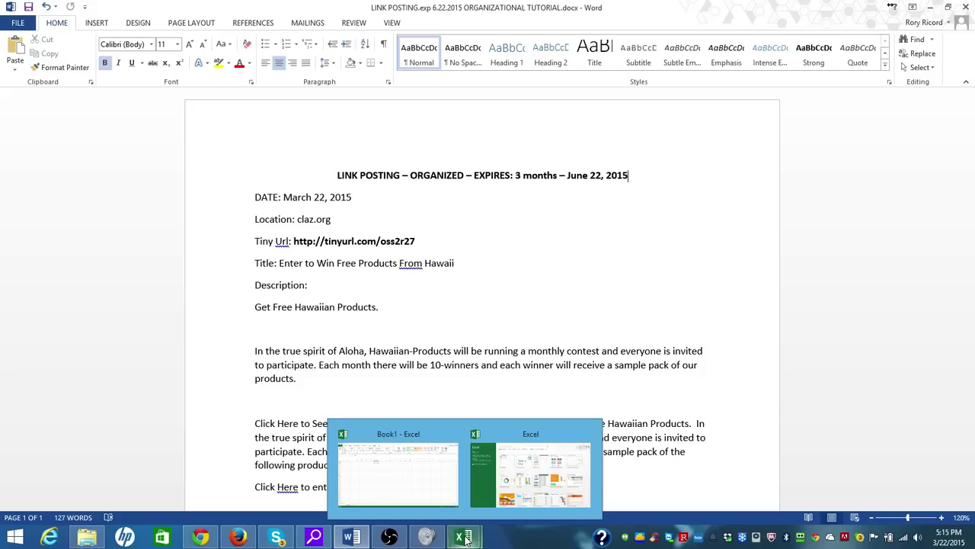
{"action": "left_click", "coordinate": [466, 538]}
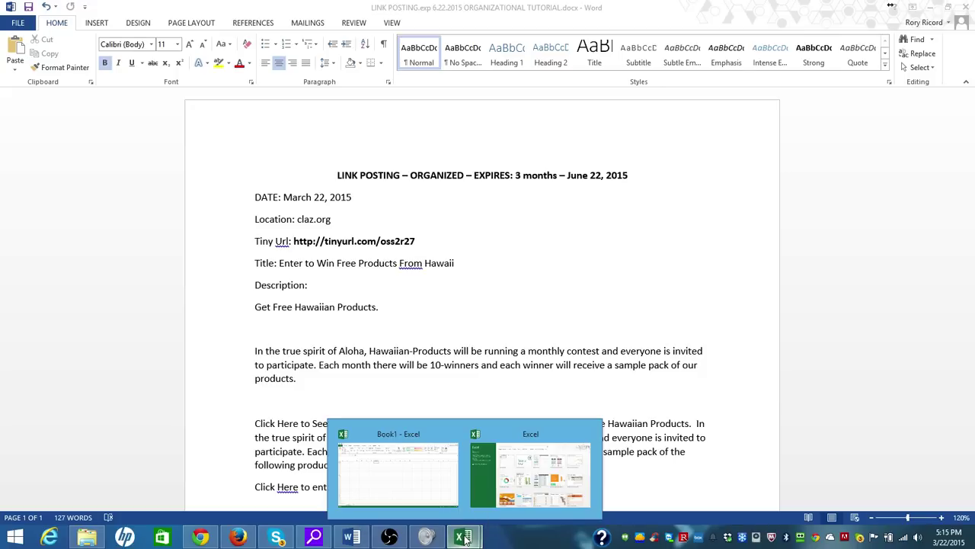
{"action": "left_click", "coordinate": [397, 476]}
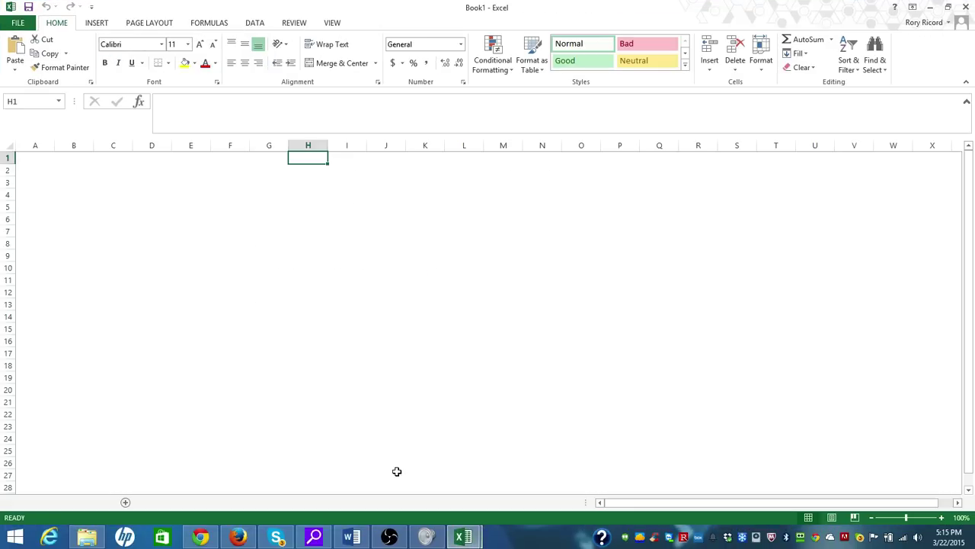
{"action": "left_click", "coordinate": [46, 159]}
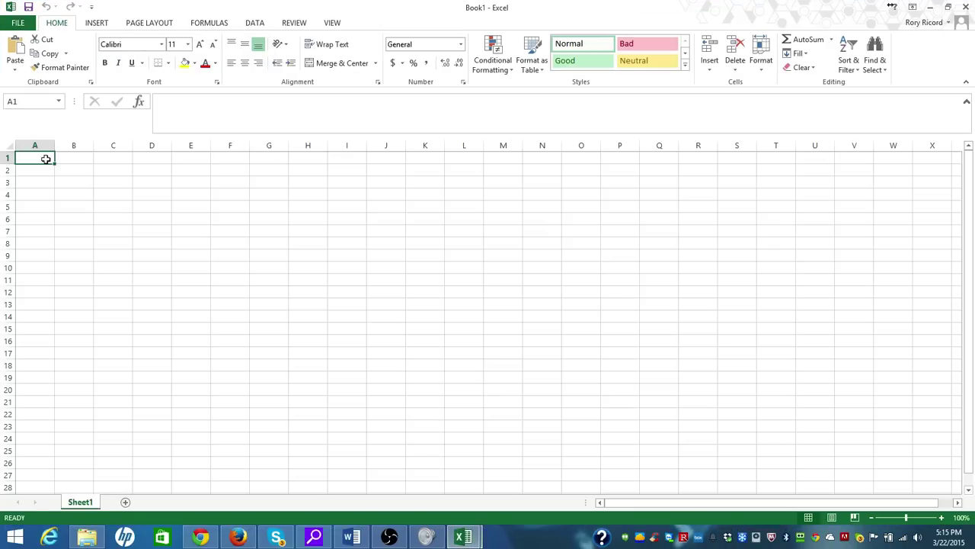
{"action": "type", "text": "DATE:"}
{"action": "key", "text": "Tab"}
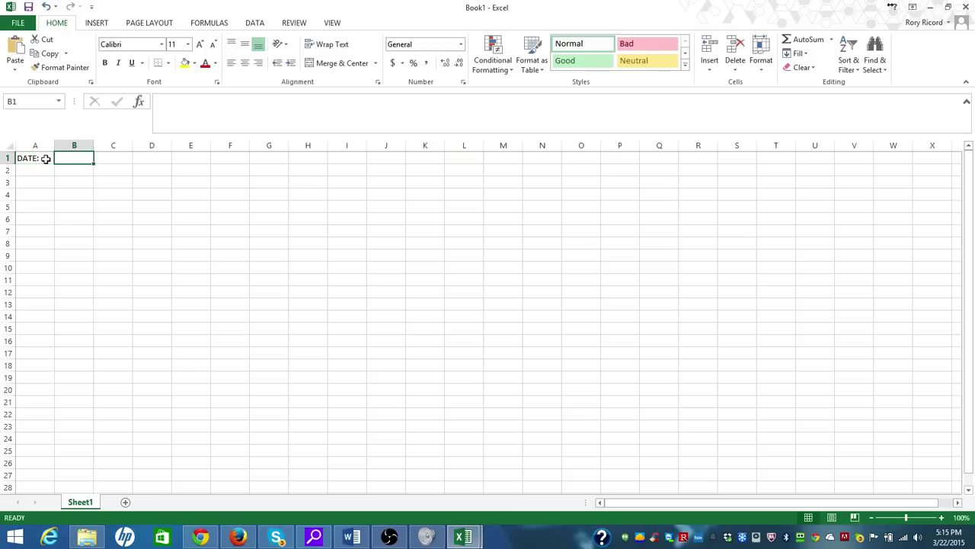
{"action": "type", "text": "OFFER"}
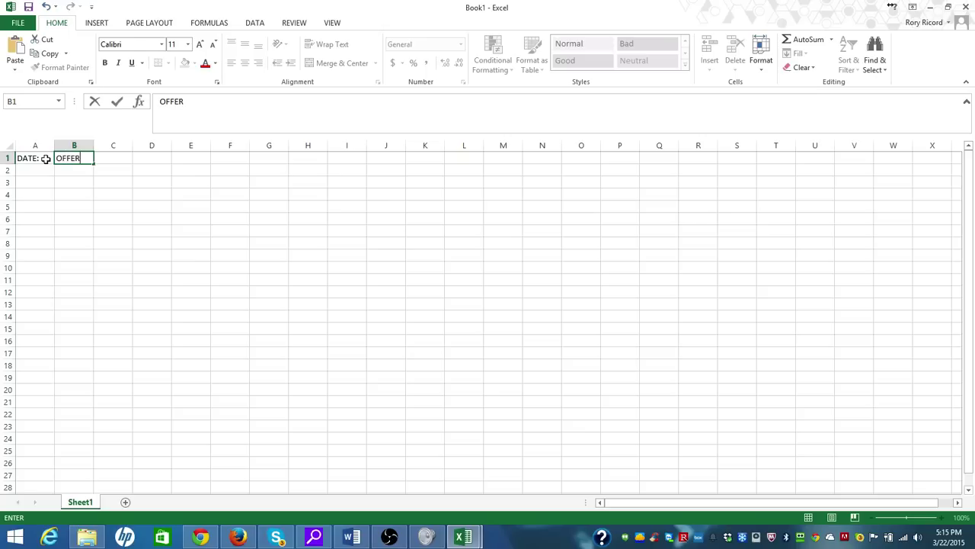
{"action": "key", "text": "Tab"}
{"action": "type", "text": "TINY"}
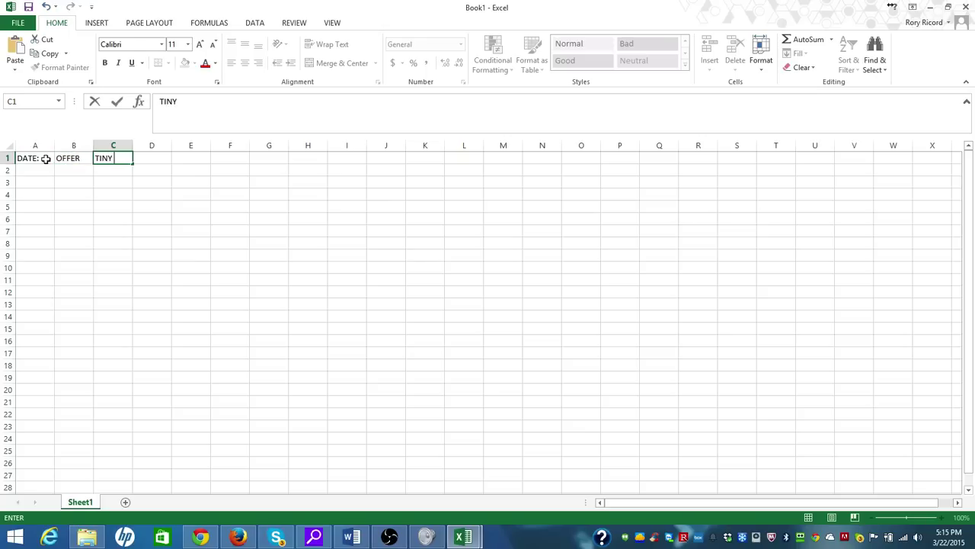
{"action": "type", "text": " URL"}
{"action": "key", "text": "Tab"}
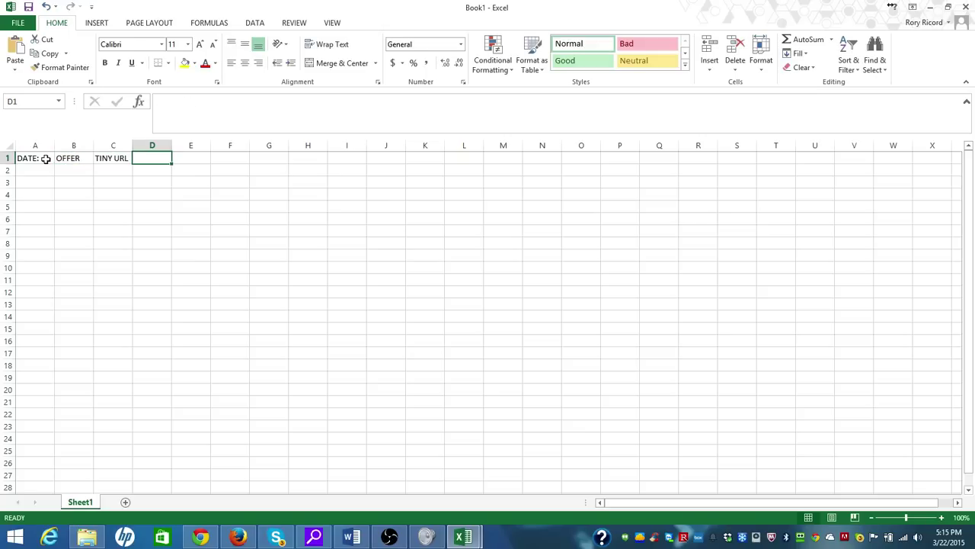
Add headers LOCATION, DESCRIPTION and EXP in D1–F1, then select the whole sheet
{"action": "type", "text": "LOCATION"}
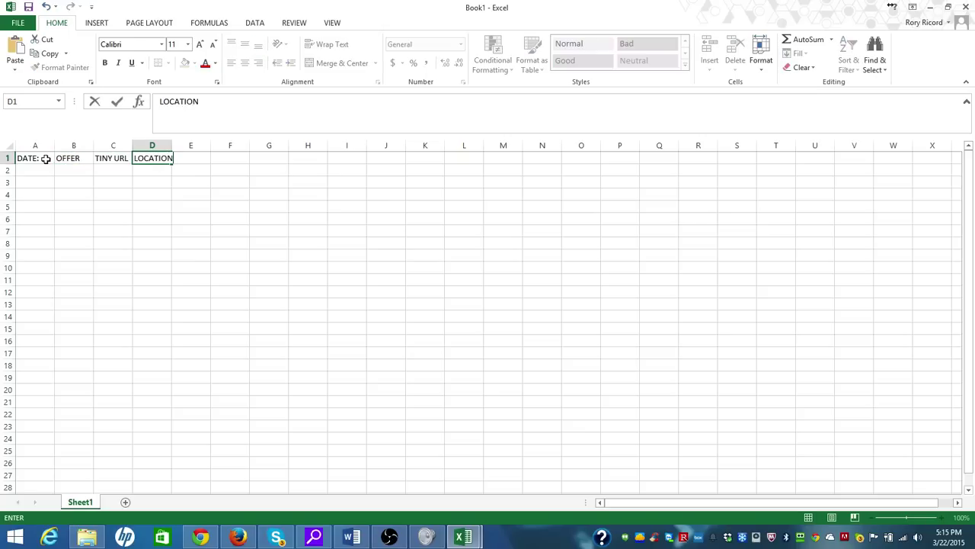
{"action": "key", "text": "Tab"}
{"action": "type", "text": "DESCRIPTION"}
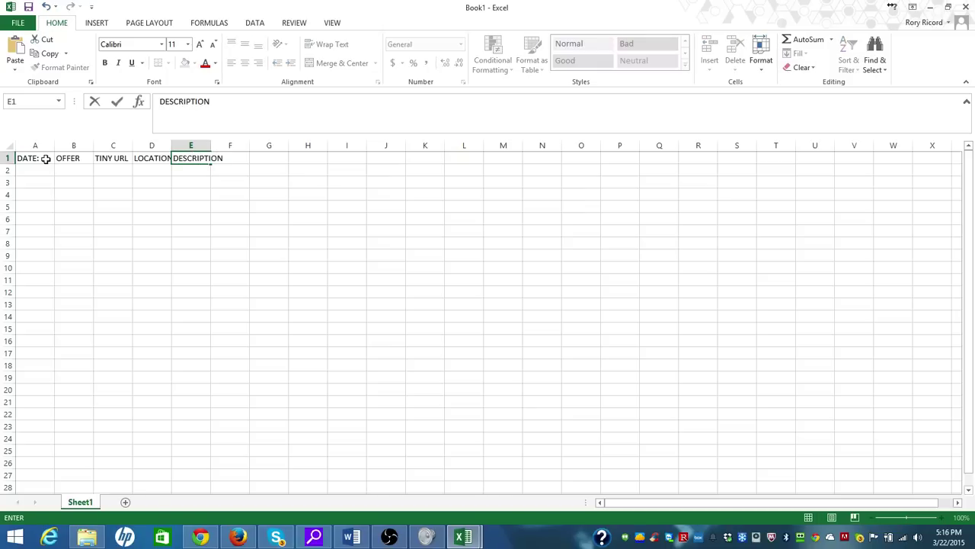
{"action": "key", "text": "Tab"}
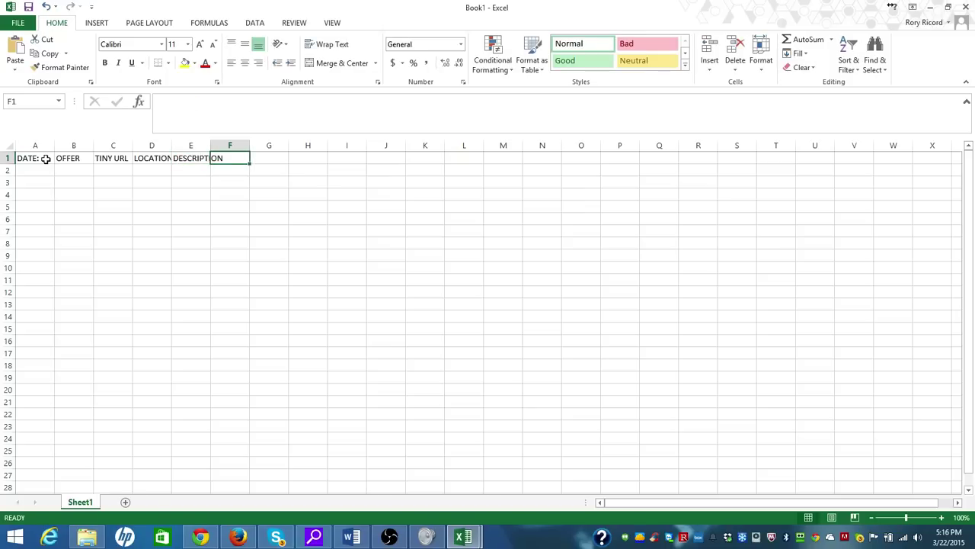
{"action": "type", "text": "EXP"}
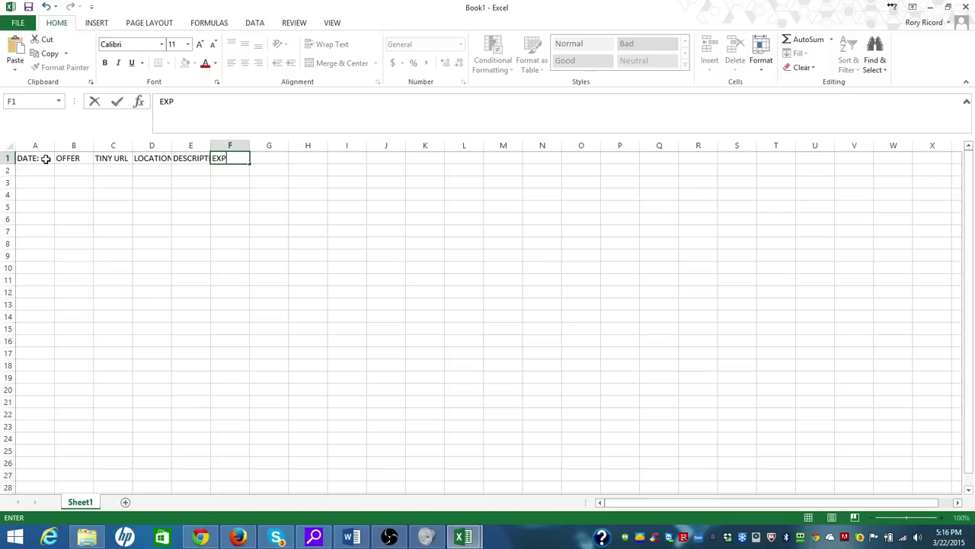
{"action": "key", "text": "Tab"}
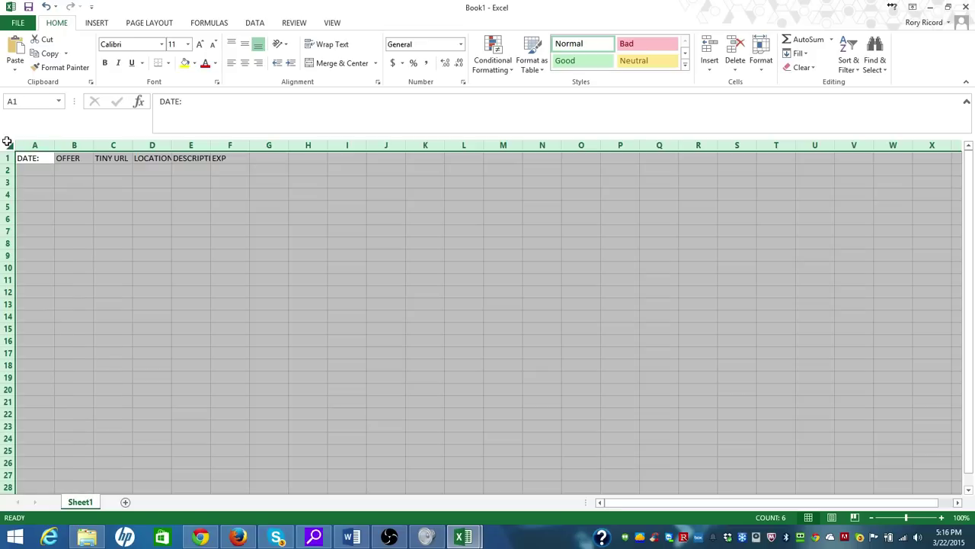
{"action": "left_click", "coordinate": [8, 144]}
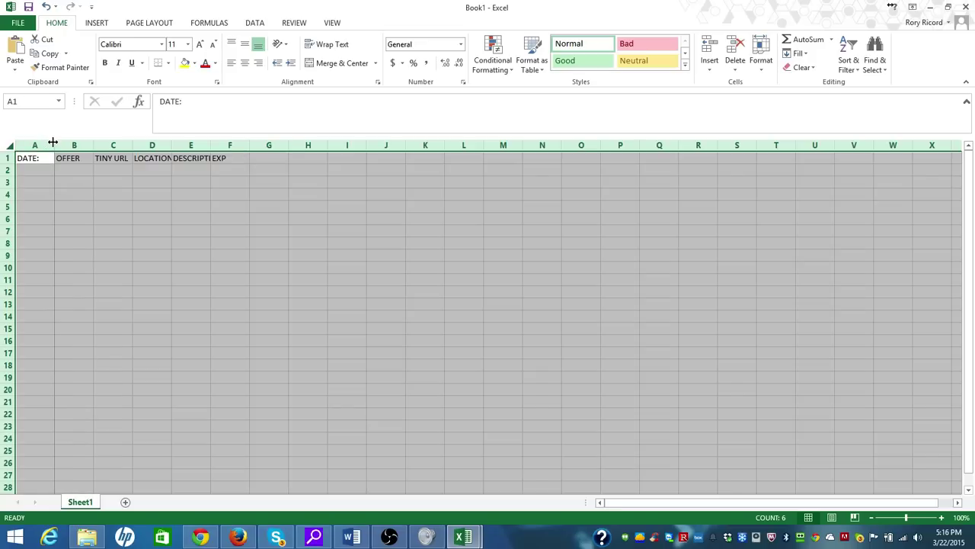
Auto-fit the columns, widen column A, and enter 'Hawaii Slim Giveaway' as the offer in B2
{"action": "double_click", "coordinate": [53, 141]}
{"action": "left_click_drag", "start_coordinate": [41, 144], "coordinate": [73, 145]}
{"action": "left_click", "coordinate": [103, 169]}
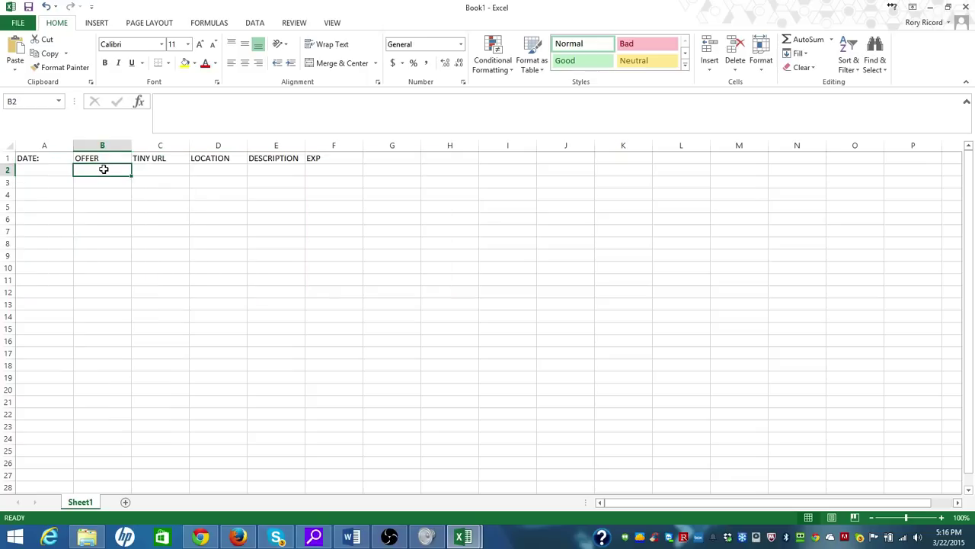
{"action": "type", "text": "Hawa"}
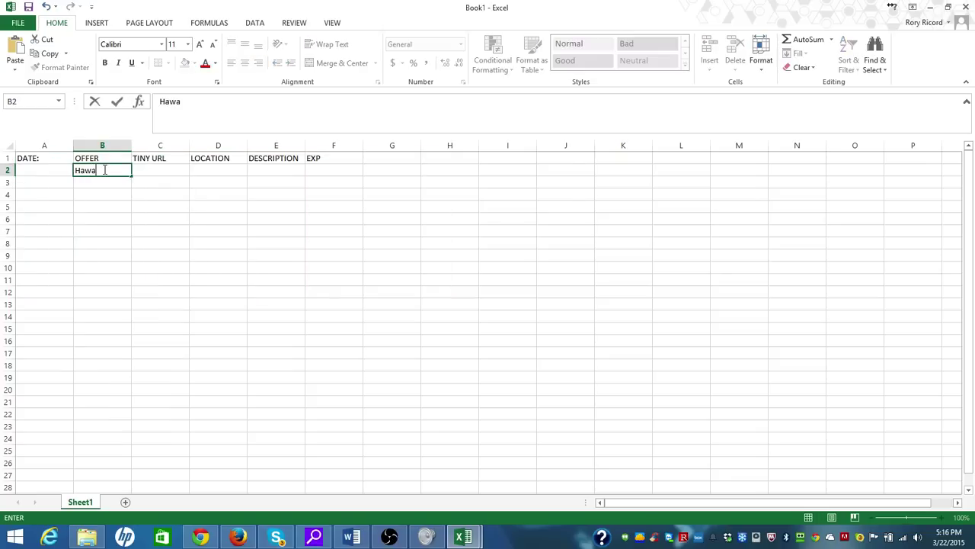
{"action": "type", "text": "ii Slim Giveaway"}
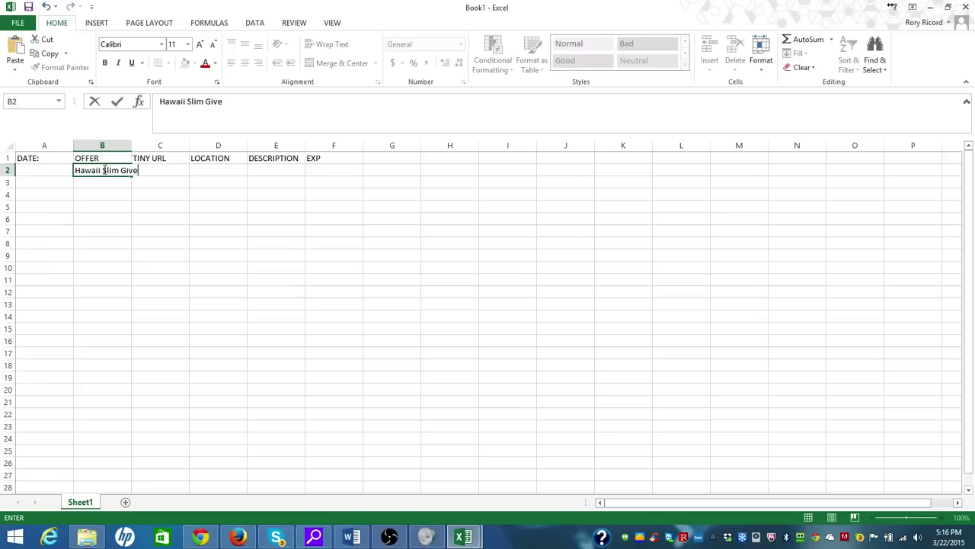
{"action": "key", "text": "Tab"}
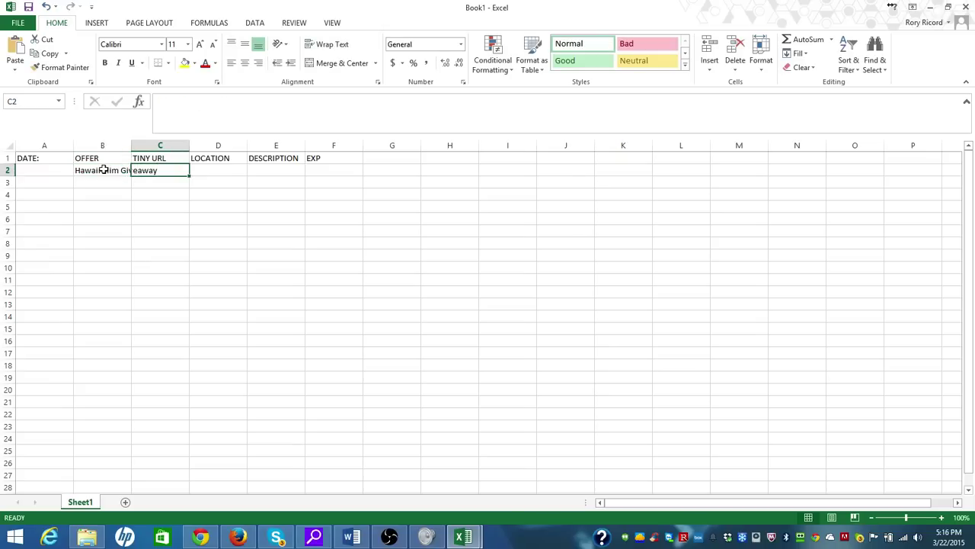
Enter Los Angeles in D2 and Next One in D3 and D4
{"action": "left_click", "coordinate": [216, 169]}
{"action": "type", "text": "LOCat"}
{"action": "key", "text": "BackSpace"}
{"action": "key", "text": "BackSpace"}
{"action": "key", "text": "BackSpace"}
{"action": "key", "text": "BackSpace"}
{"action": "type", "text": "o"}
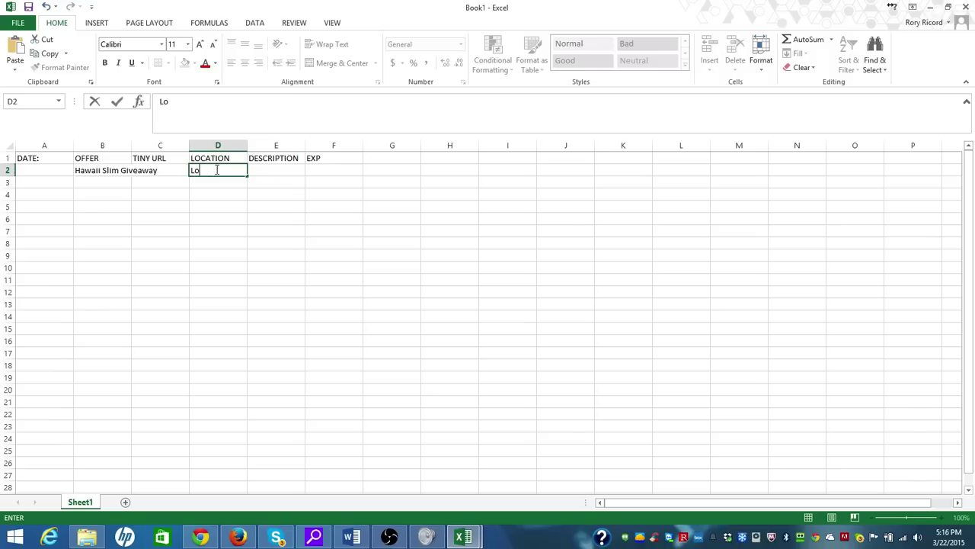
{"action": "type", "text": "s Angeles"}
{"action": "key", "text": "Return"}
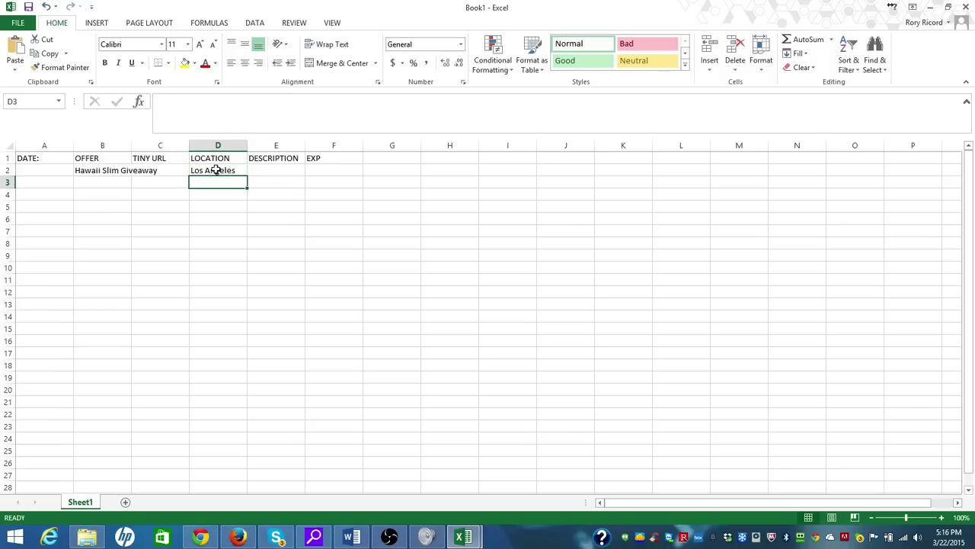
{"action": "type", "text": "Next One"}
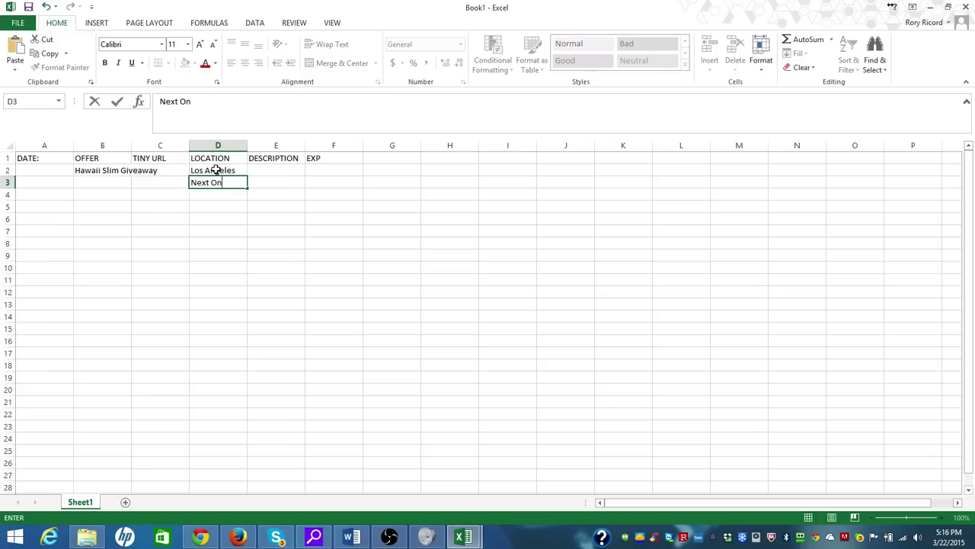
{"action": "key", "text": "Return"}
{"action": "type", "text": "N"}
{"action": "key", "text": "Return"}
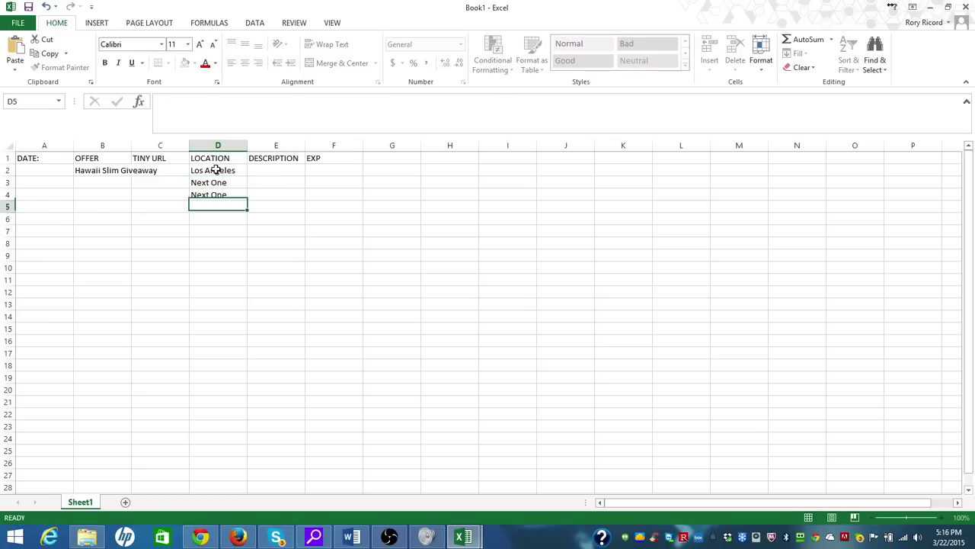
Enter the expiry date 6.22.2015 in F2
{"action": "left_click", "coordinate": [277, 172]}
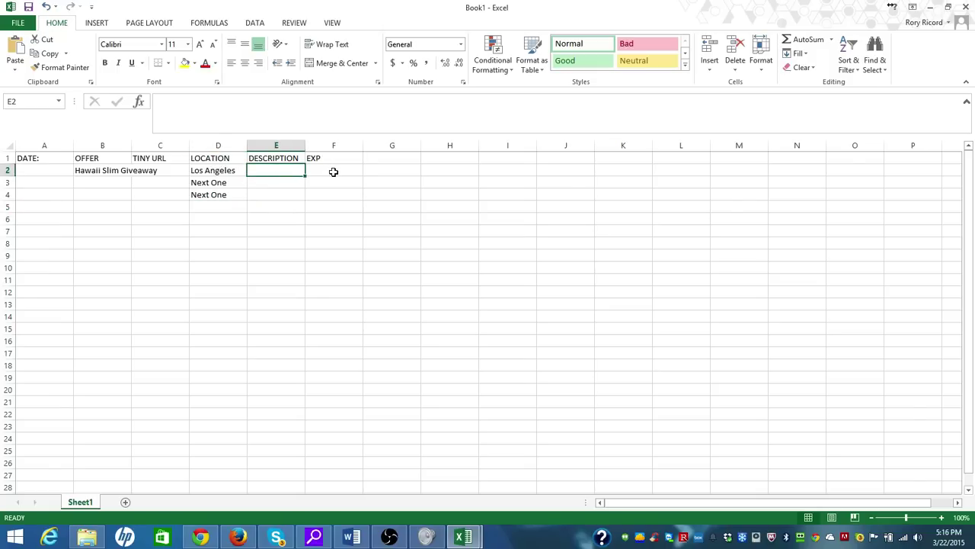
{"action": "left_click", "coordinate": [333, 172]}
{"action": "type", "text": "6.2.."}
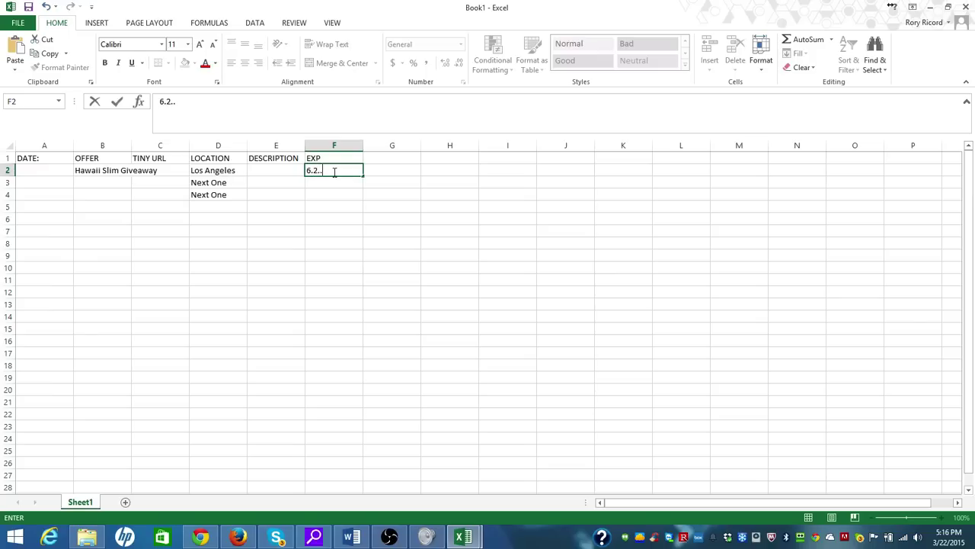
{"action": "key", "text": "BackSpace"}
{"action": "key", "text": "BackSpace"}
{"action": "type", "text": "2.2015"}
{"action": "key", "text": "Return"}
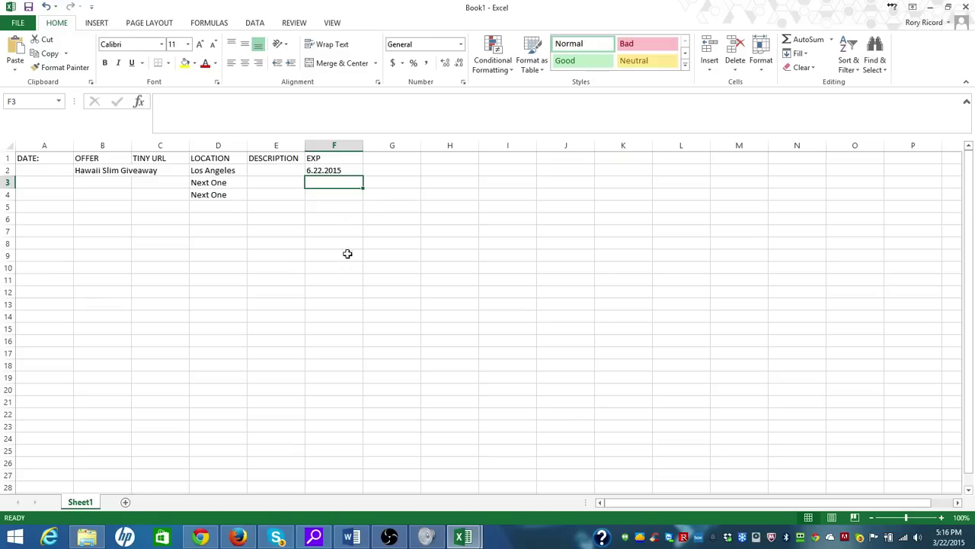
{"action": "left_click", "coordinate": [352, 537]}
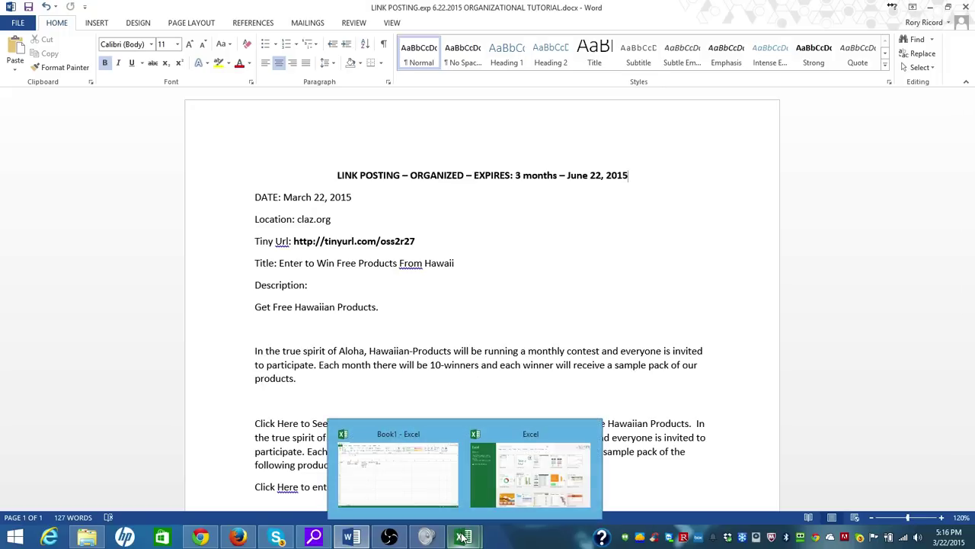
{"action": "mouse_move", "coordinate": [971, 156]}
{"action": "left_mouse_down"}
{"action": "mouse_move", "coordinate": [973, 275]}
{"action": "mouse_move", "coordinate": [973, 144]}
{"action": "left_mouse_up"}
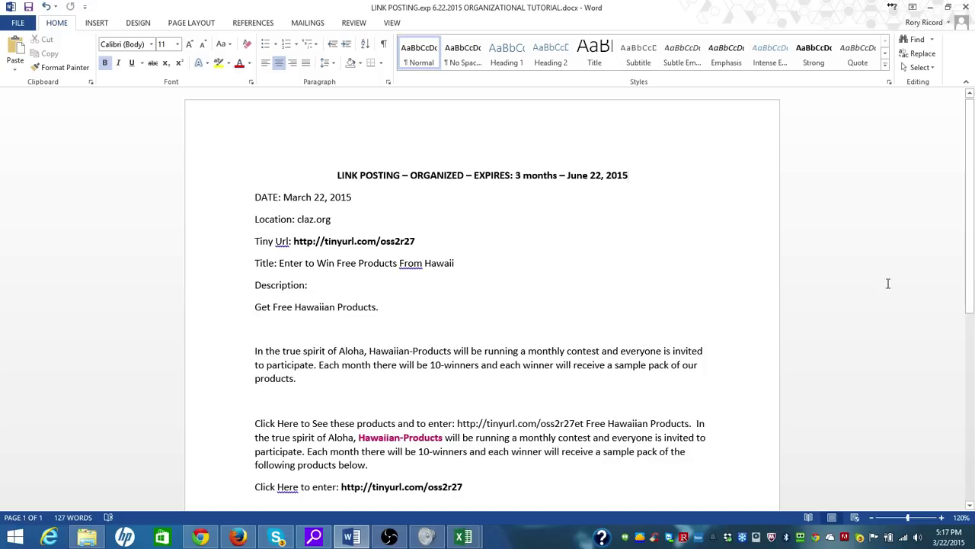
{"action": "left_click", "coordinate": [479, 540]}
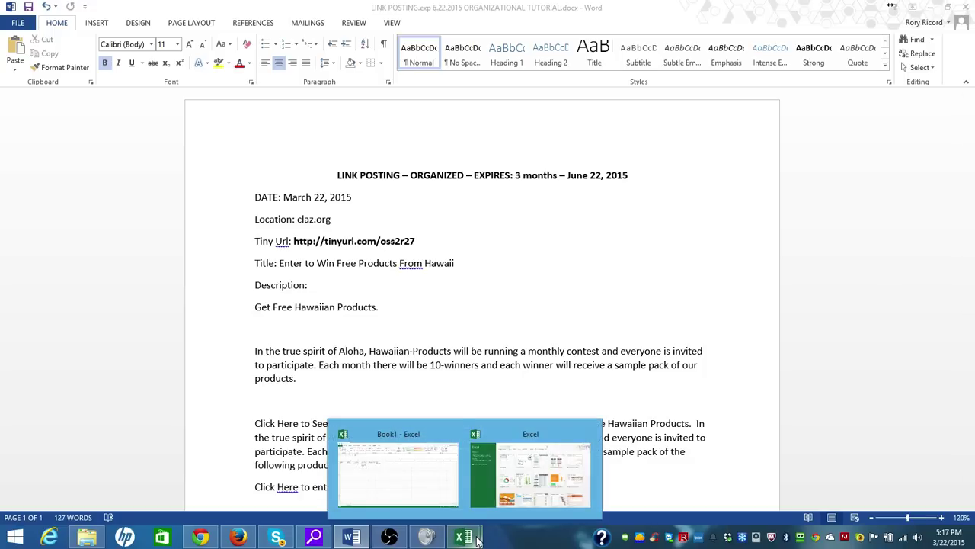
{"action": "left_click", "coordinate": [388, 447]}
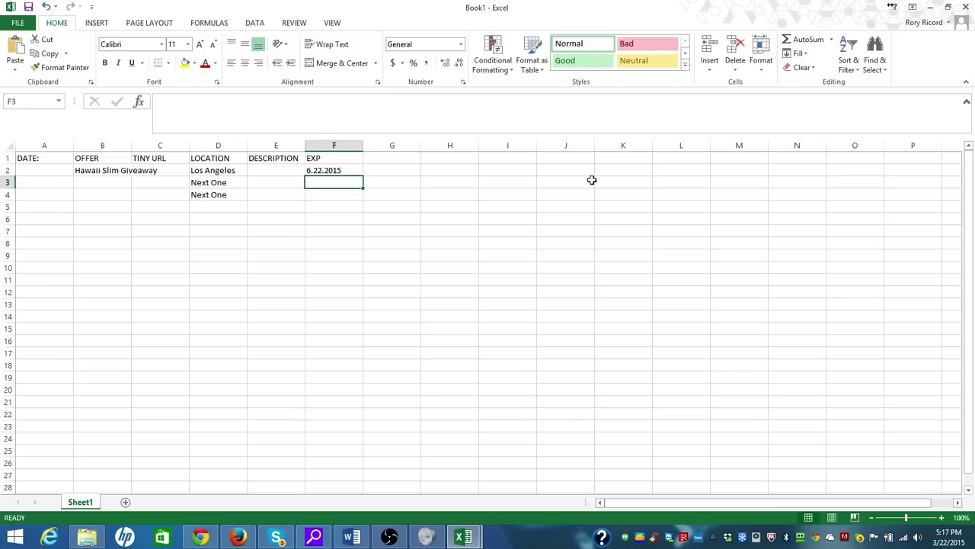
Type 'OPENOFFICE.ORG -' into cell F3, then minimize Excel
{"action": "left_click", "coordinate": [261, 118]}
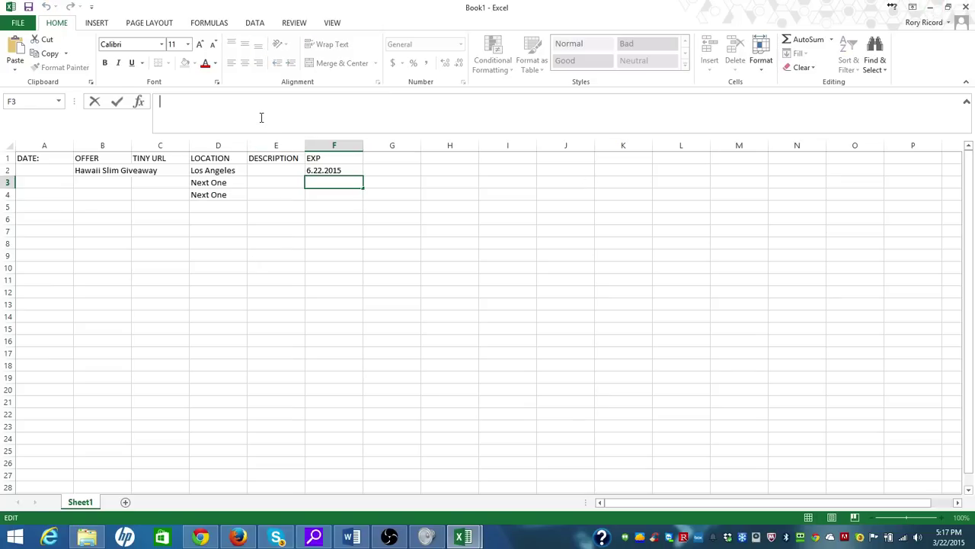
{"action": "type", "text": "OPENOFF"}
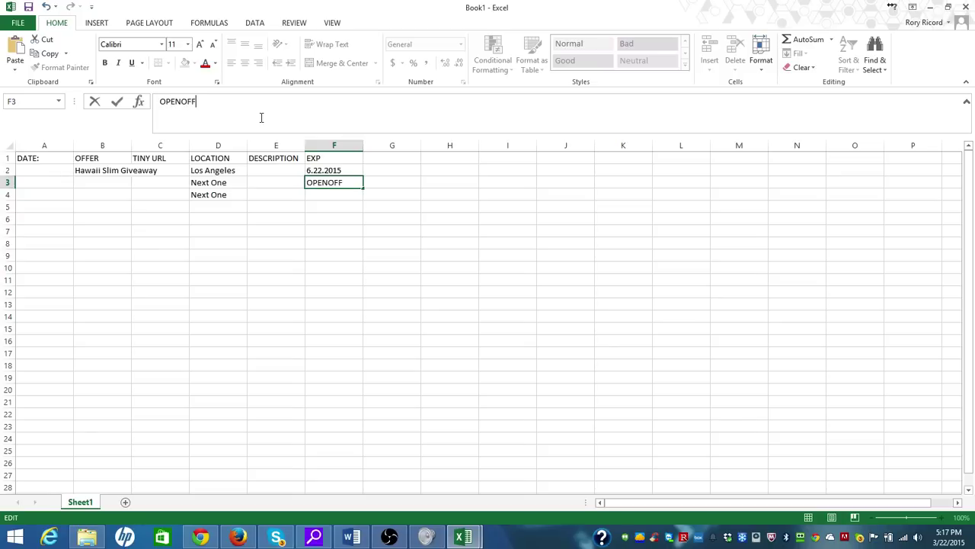
{"action": "type", "text": "ICE.ORG -"}
{"action": "left_click", "coordinate": [933, 8]}
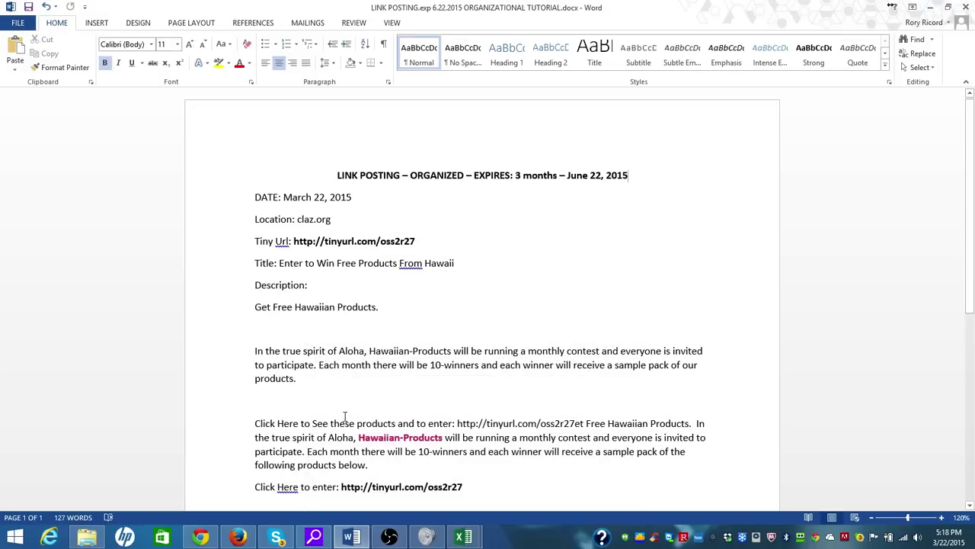
Sign out of the current Google account from the Gmail inbox in Firefox
{"action": "left_click", "coordinate": [205, 539]}
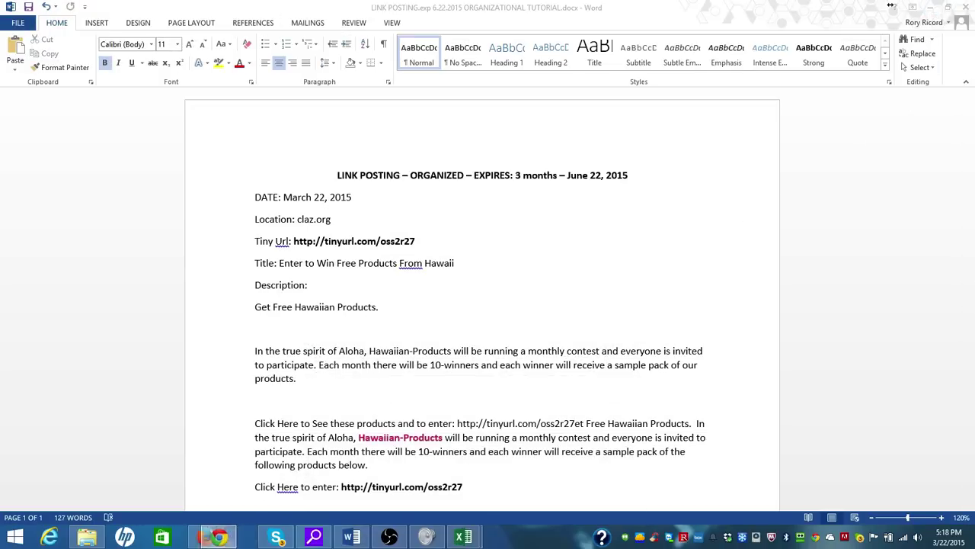
{"action": "left_click", "coordinate": [237, 538]}
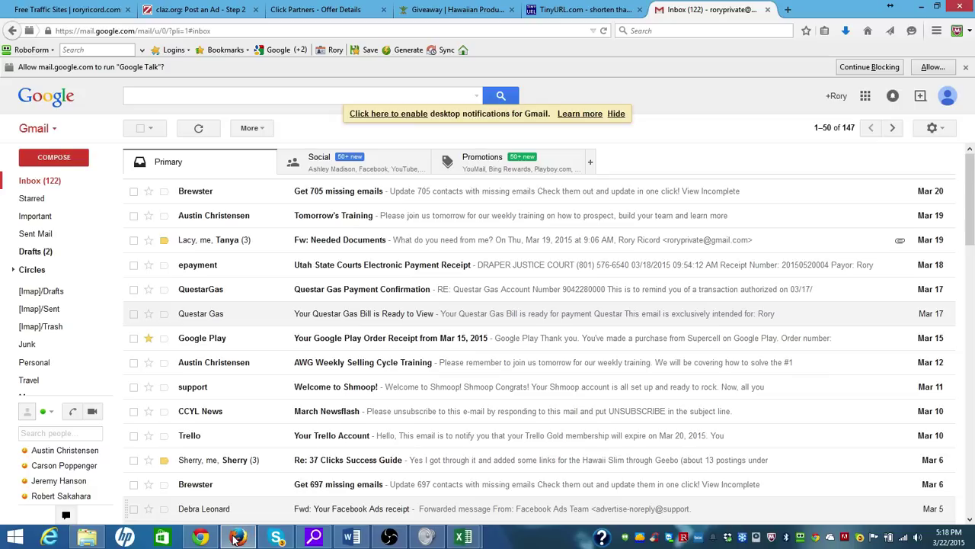
{"action": "left_click", "coordinate": [948, 96]}
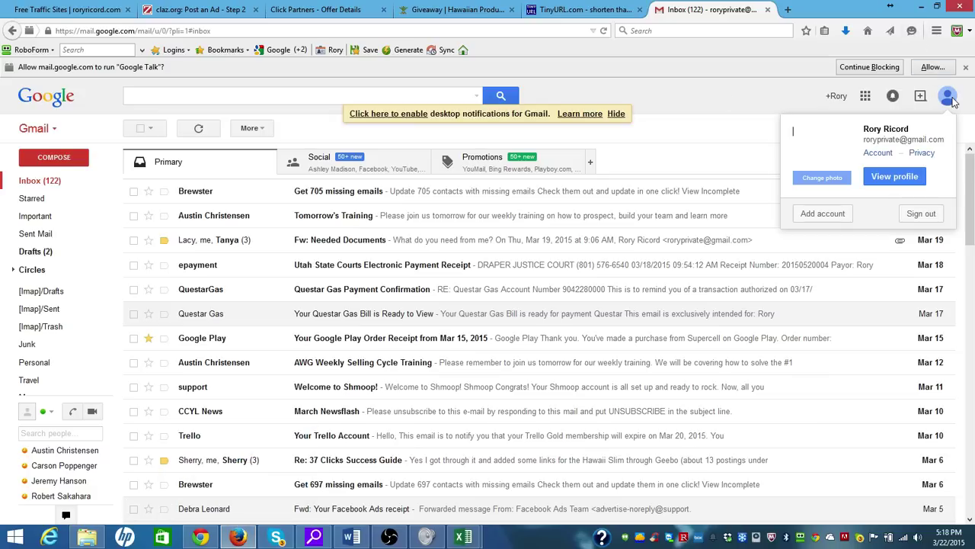
{"action": "left_click", "coordinate": [929, 215]}
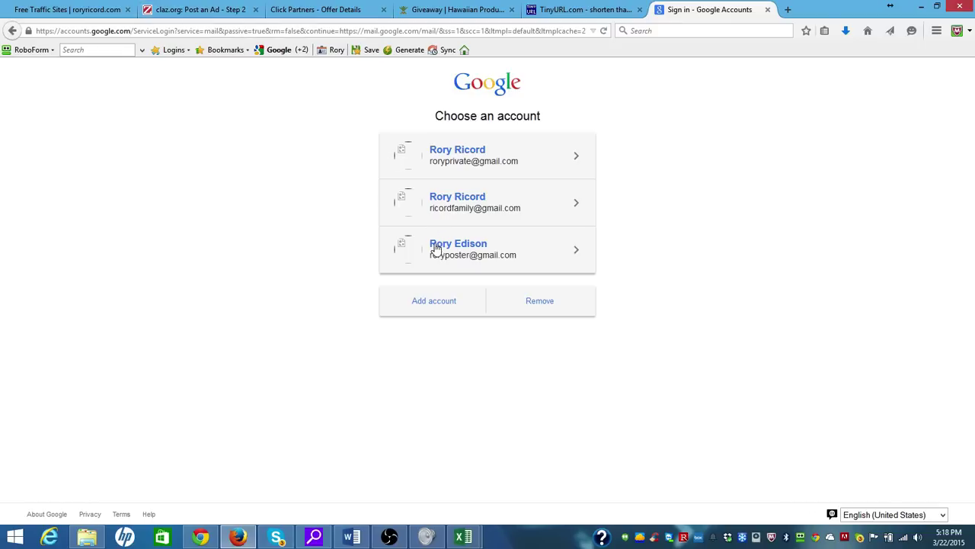
Sign in to the third saved Google account and open the Claz.org New Ad Confirmation email
{"action": "left_click", "coordinate": [439, 251]}
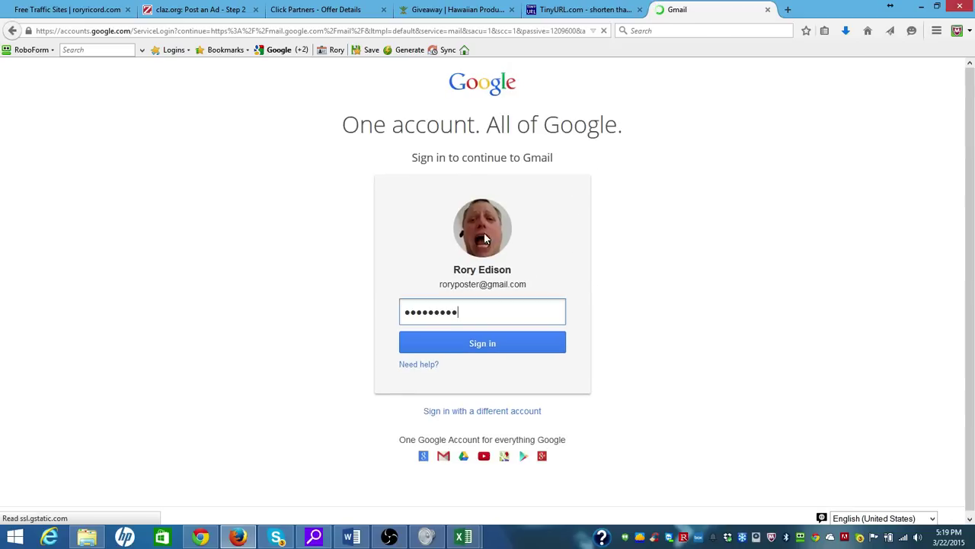
{"action": "left_click", "coordinate": [473, 345]}
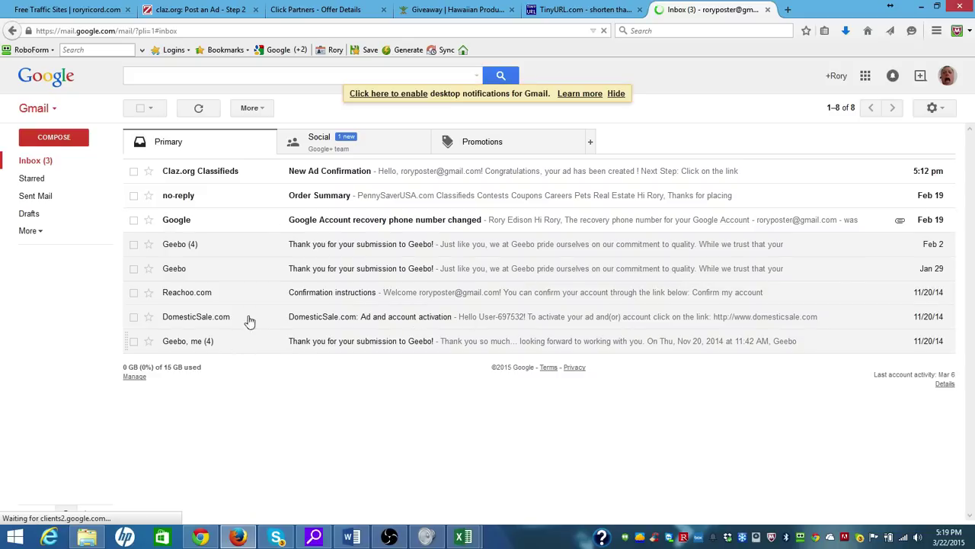
{"action": "left_click", "coordinate": [339, 178]}
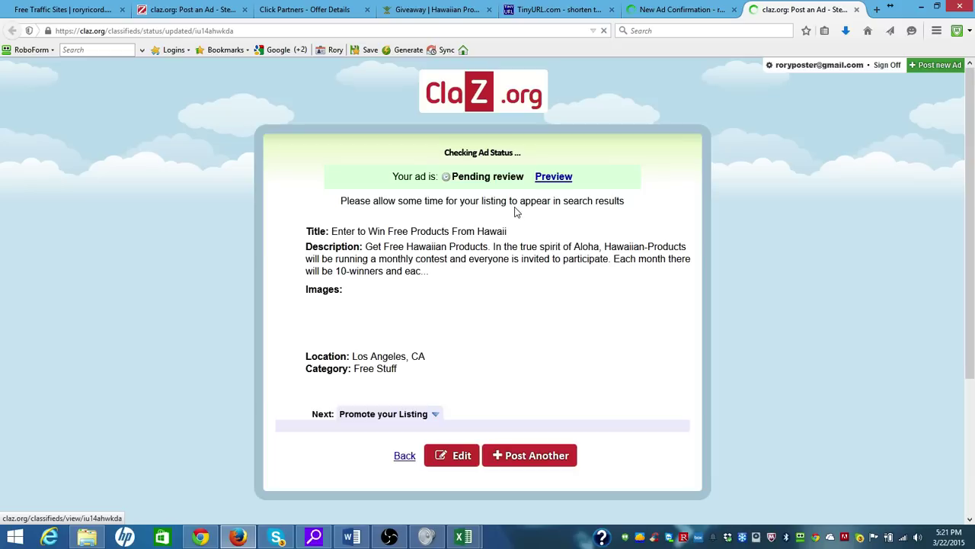
Check the confirmation email, then choose Post Another on the Claz.org ad status page
{"action": "left_click", "coordinate": [674, 11]}
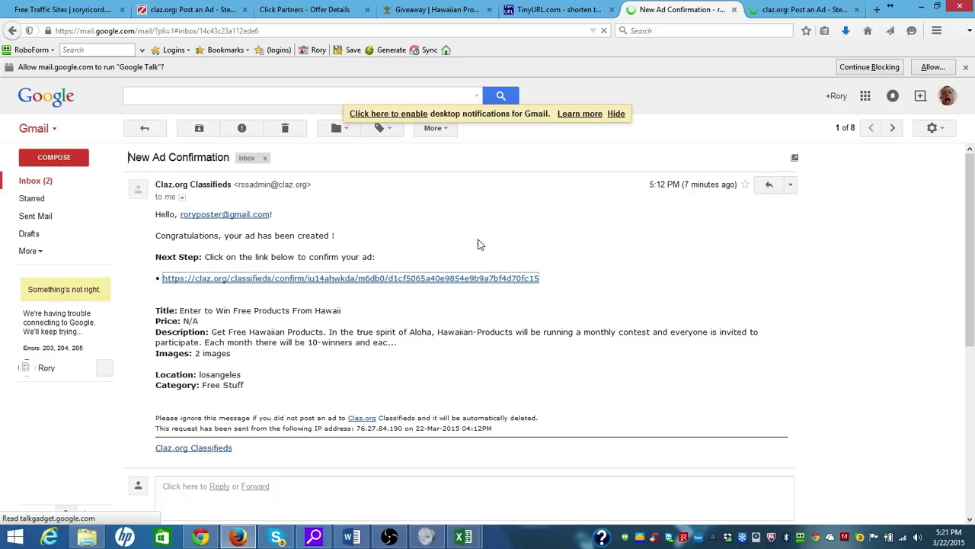
{"action": "left_click", "coordinate": [782, 10]}
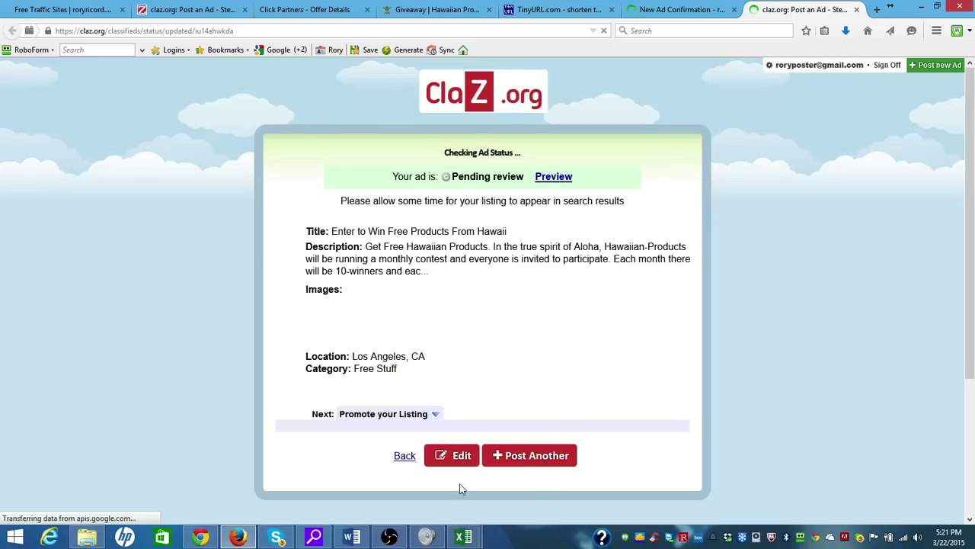
{"action": "left_click", "coordinate": [517, 461]}
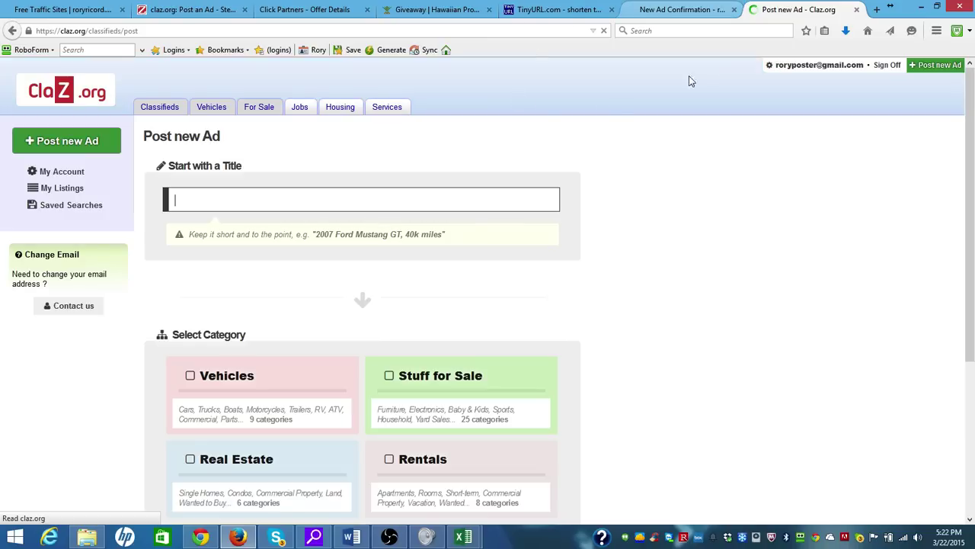
Close the old Claz.org Post an Ad tab and return to the Click Partners giveaway offer
{"action": "left_click", "coordinate": [205, 8]}
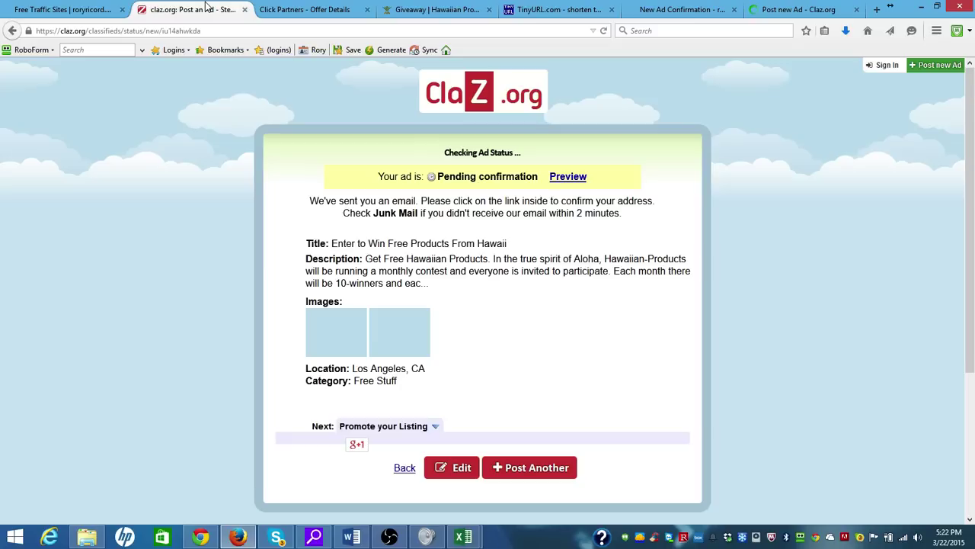
{"action": "left_click", "coordinate": [245, 10]}
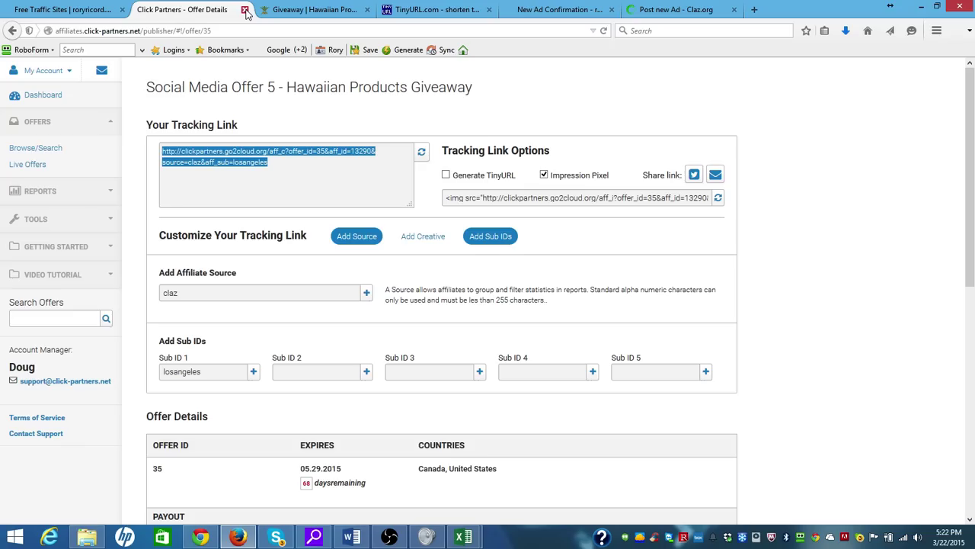
{"action": "left_click", "coordinate": [553, 10]}
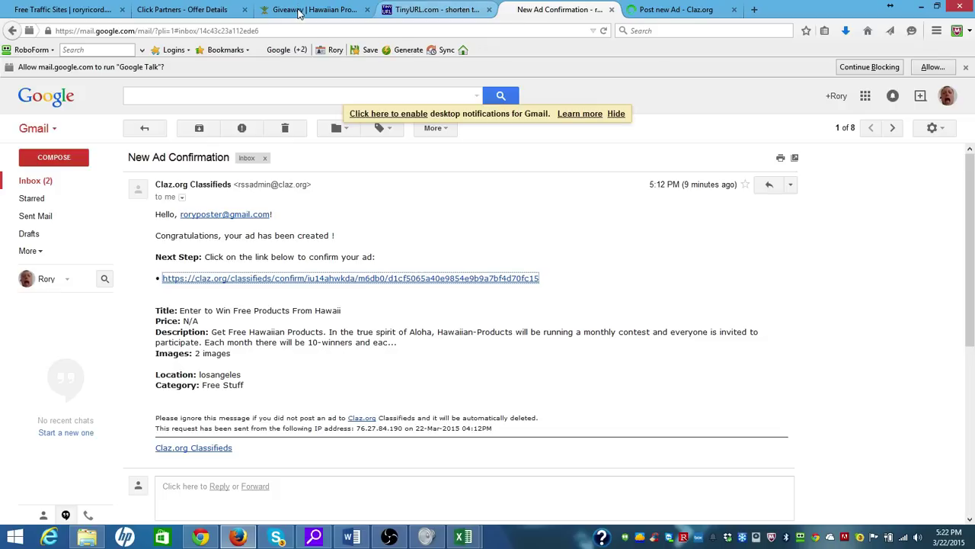
{"action": "left_click", "coordinate": [218, 9]}
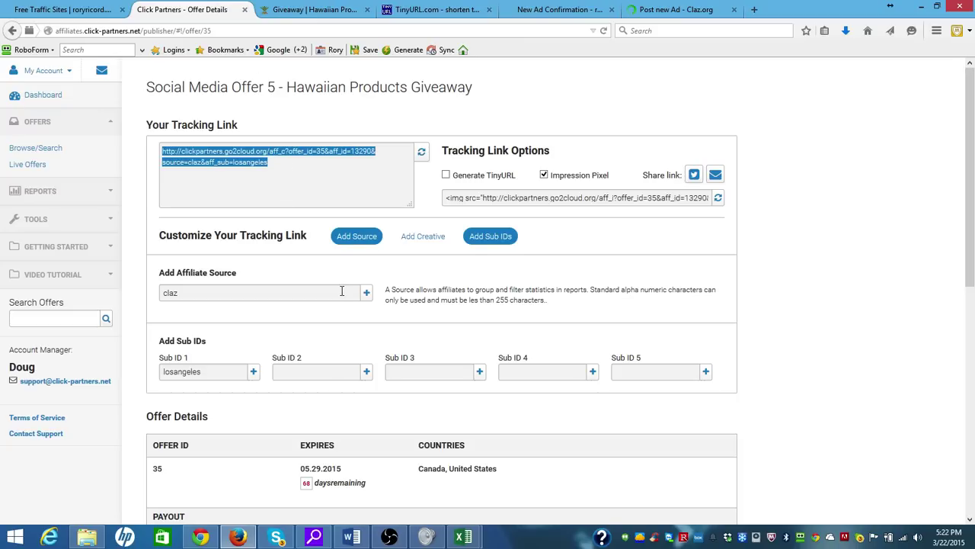
Clear the claz source and losangeles sub ID, and set the affiliate source to facebook
{"action": "left_click", "coordinate": [423, 154]}
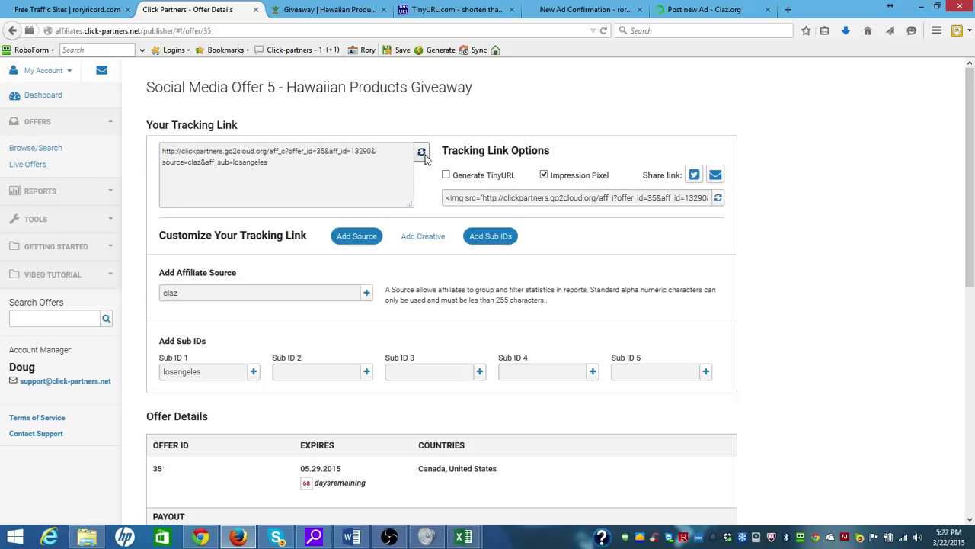
{"action": "left_click_drag", "start_coordinate": [242, 293], "coordinate": [121, 291]}
{"action": "key", "text": "BackSpace"}
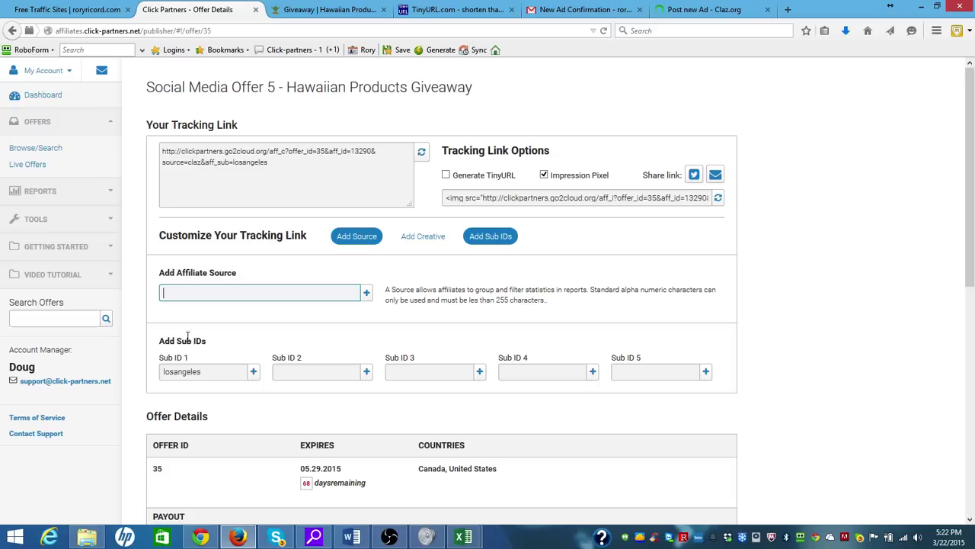
{"action": "left_click_drag", "start_coordinate": [208, 373], "coordinate": [139, 372]}
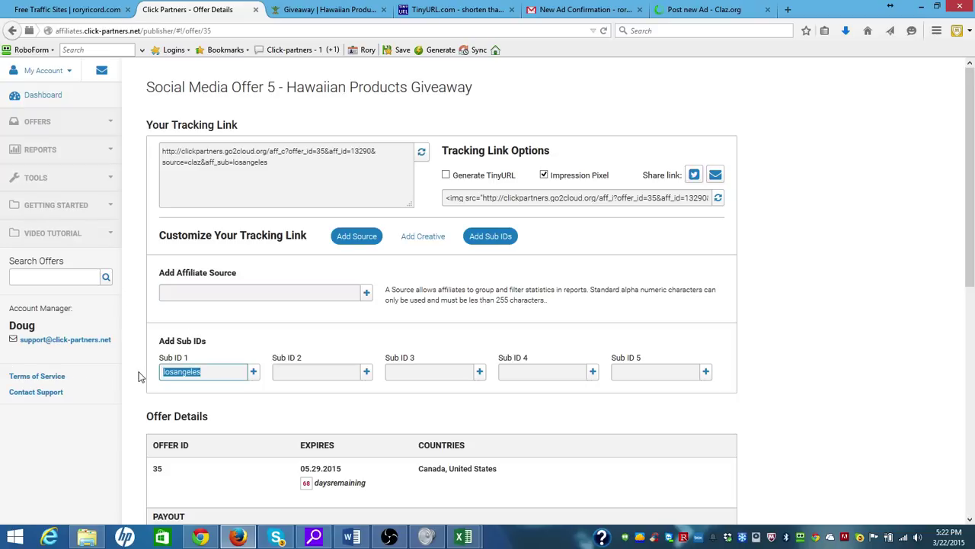
{"action": "key", "text": "BackSpace"}
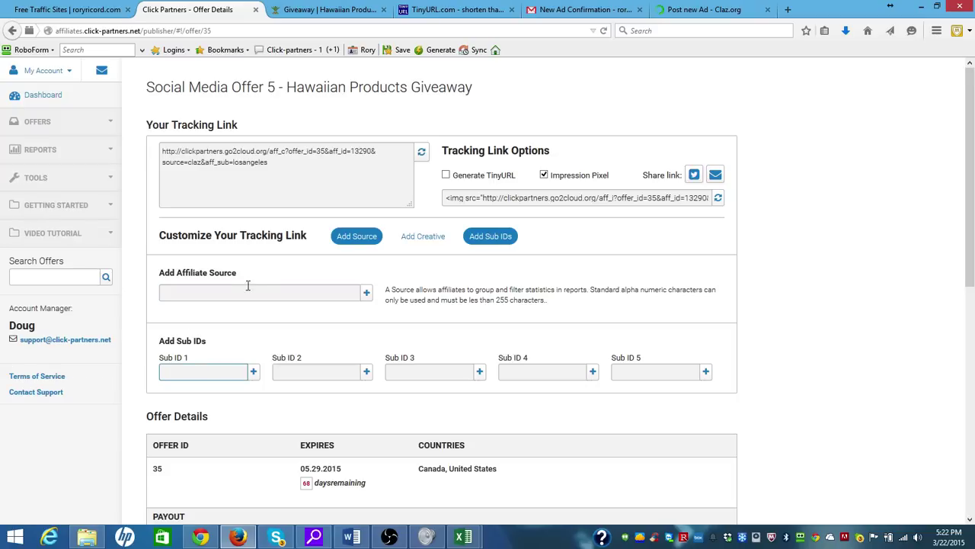
{"action": "left_click", "coordinate": [243, 293]}
{"action": "type", "text": "facebook"}
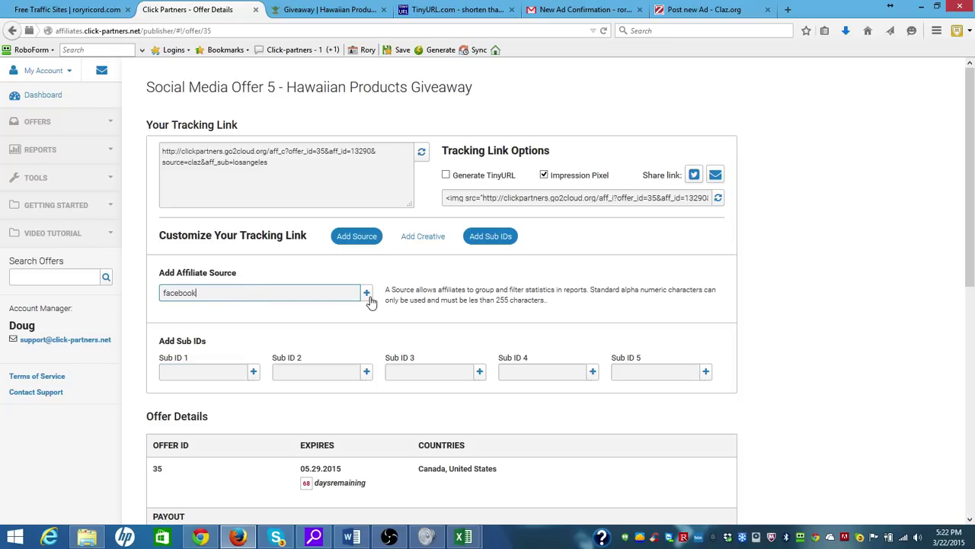
{"action": "left_click", "coordinate": [367, 296]}
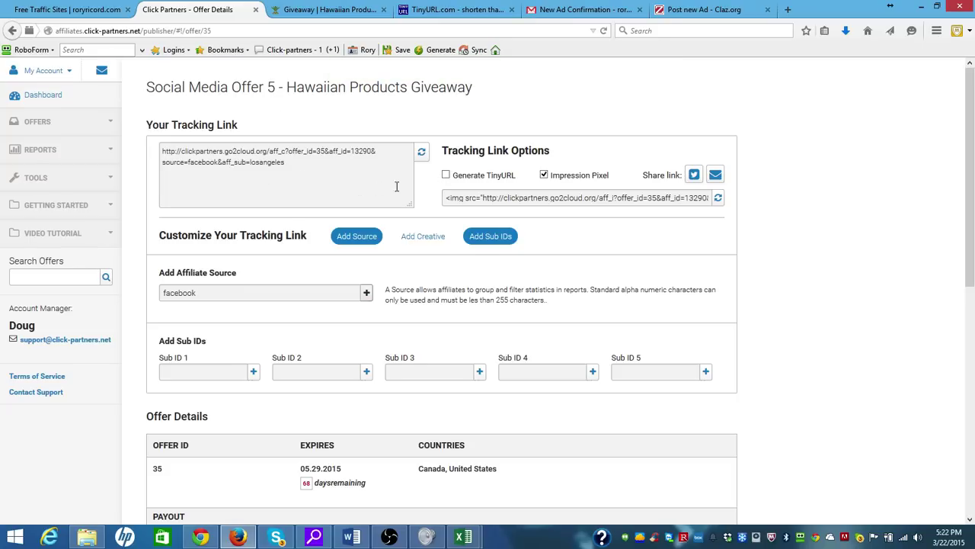
Regenerate the tracking link with source facebook and an empty Sub ID 1
{"action": "left_click", "coordinate": [287, 161]}
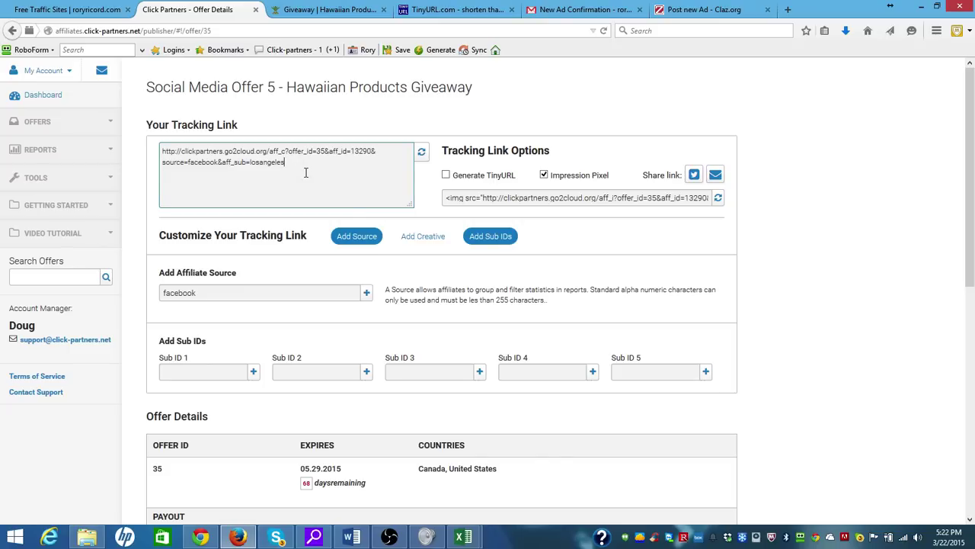
{"action": "left_click", "coordinate": [422, 155]}
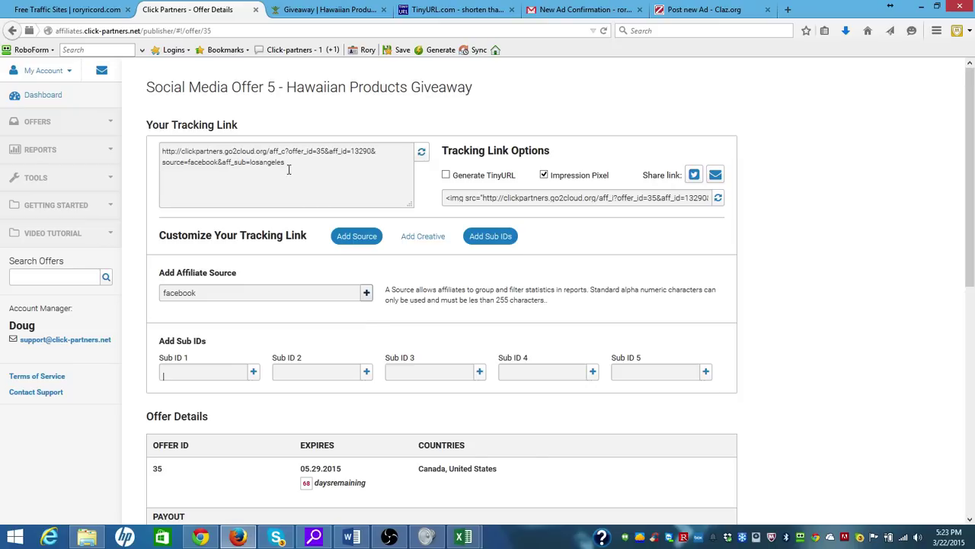
{"action": "left_click_drag", "start_coordinate": [286, 165], "coordinate": [190, 162]}
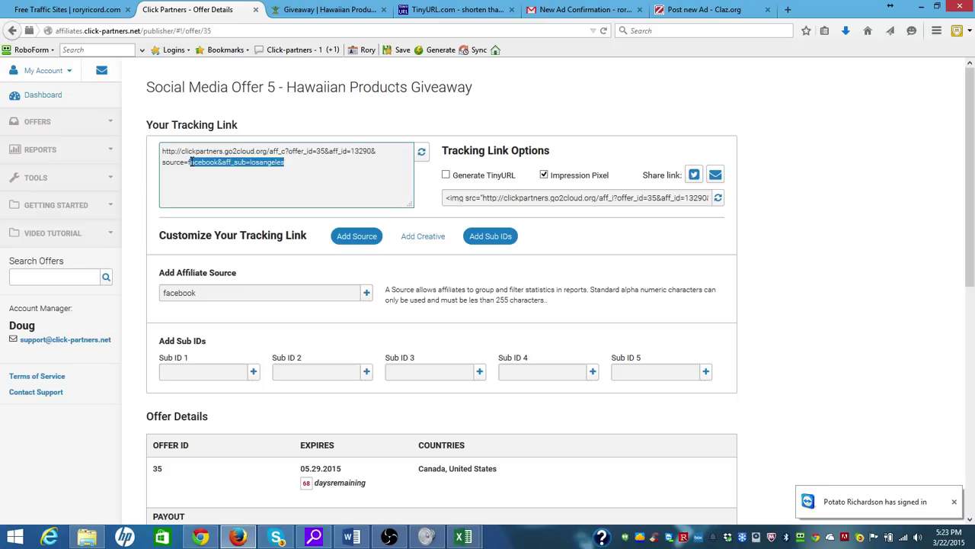
{"action": "type", "text": "f"}
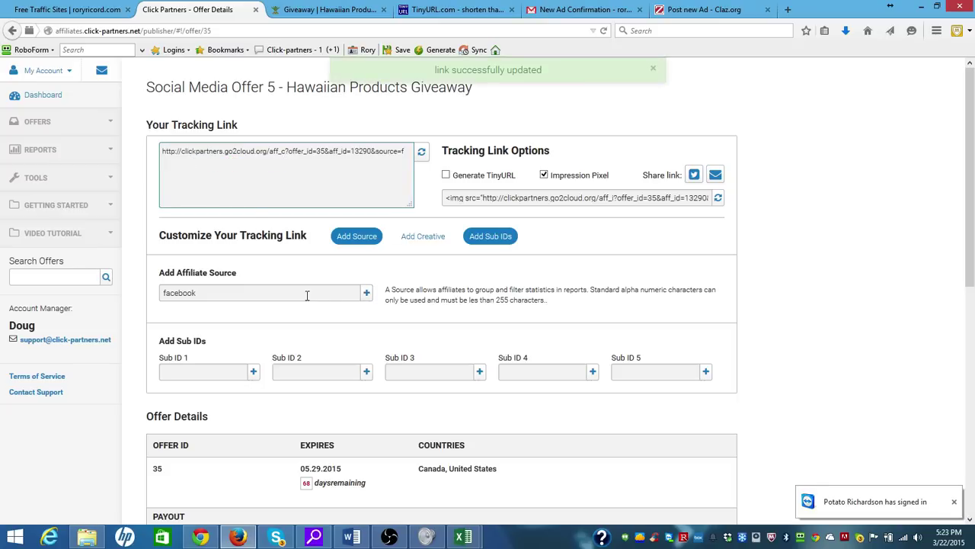
{"action": "left_click", "coordinate": [367, 297]}
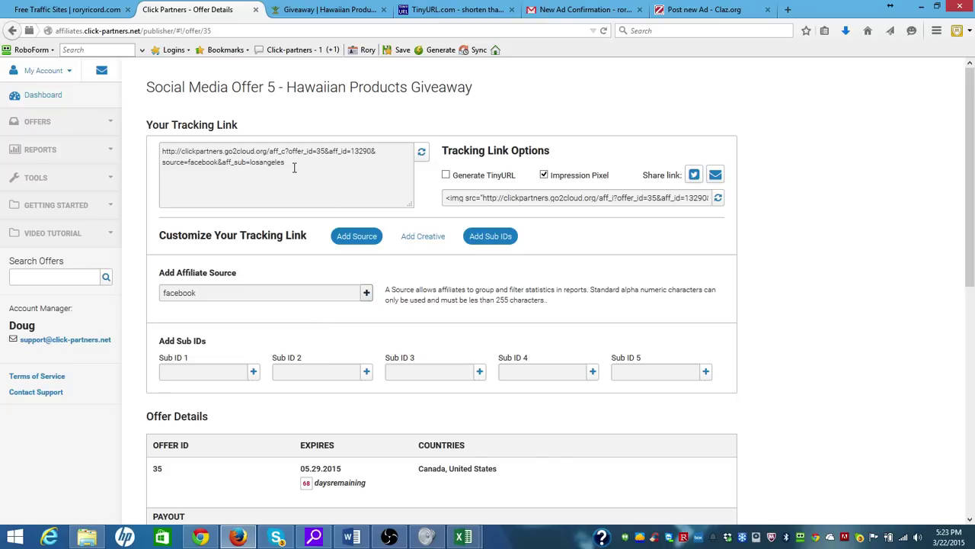
{"action": "left_click", "coordinate": [254, 371]}
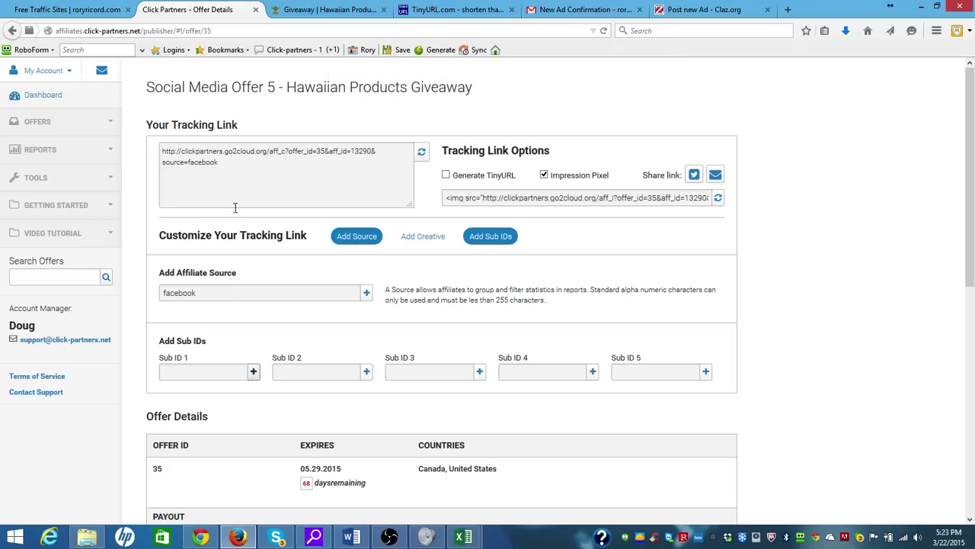
{"action": "triple_click", "coordinate": [219, 162]}
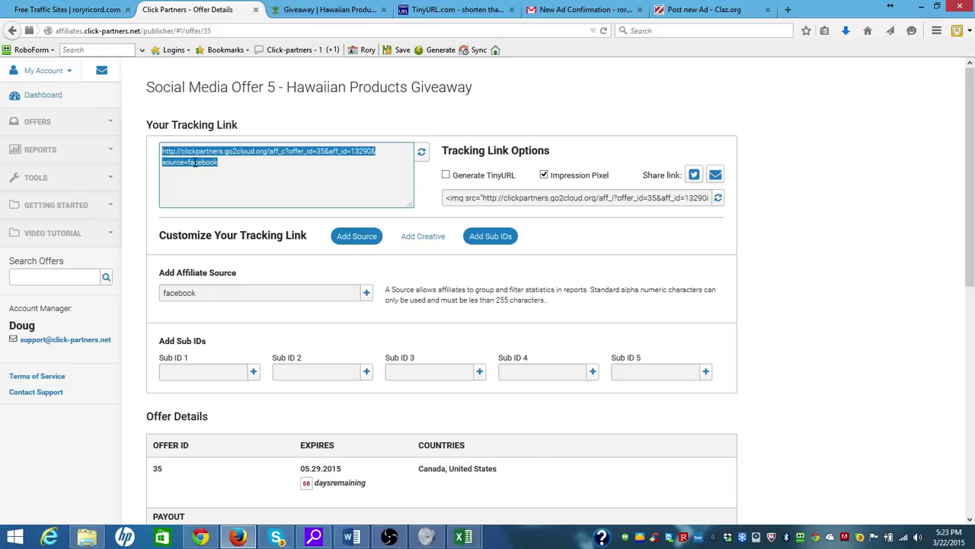
{"action": "left_click", "coordinate": [195, 163]}
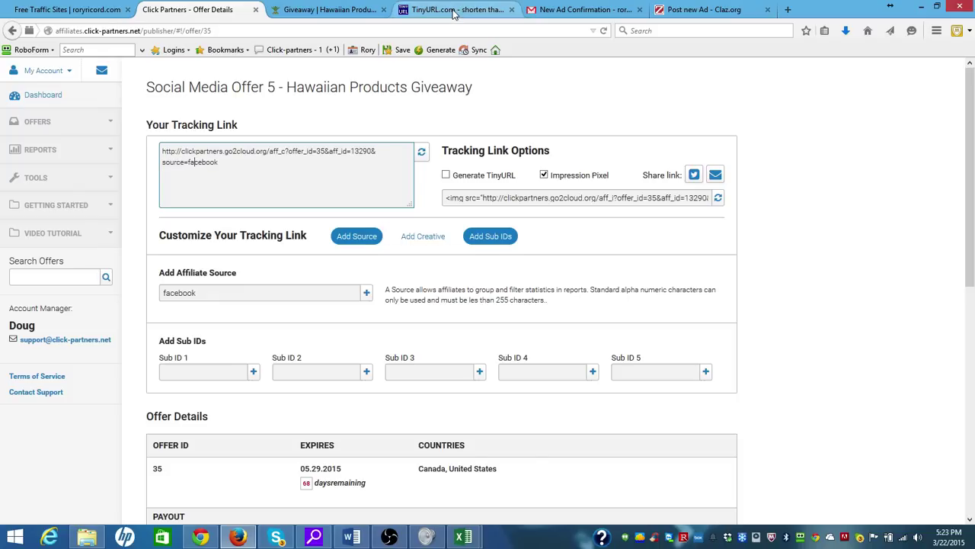
Clear the wrongly pasted text from TinyURL's long URL field and go back to the Click Partners tracking link
{"action": "left_click", "coordinate": [454, 10]}
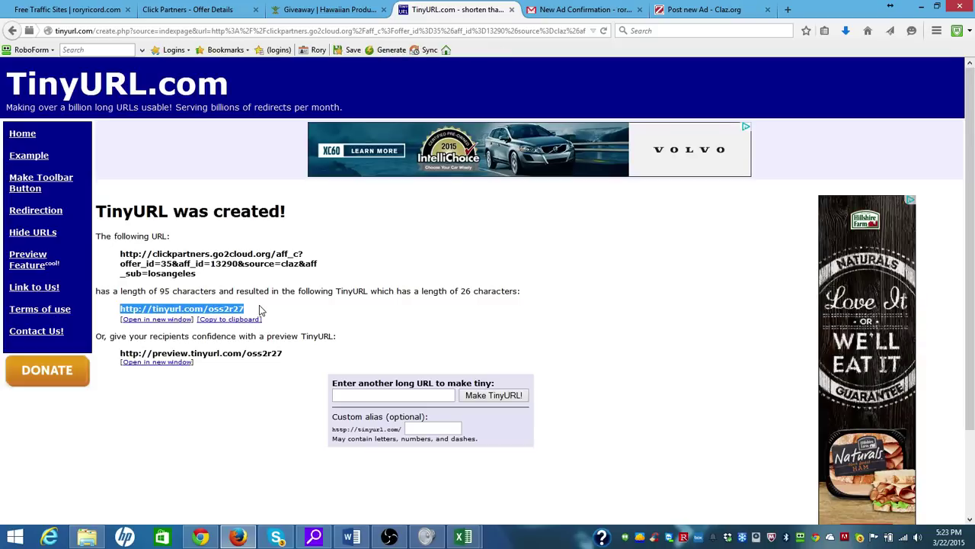
{"action": "left_click", "coordinate": [369, 394]}
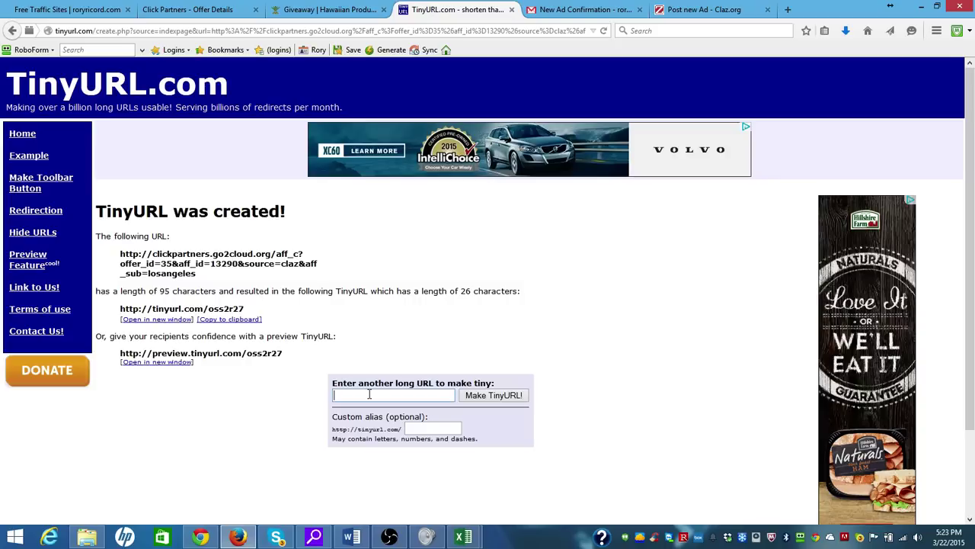
{"action": "key", "text": "ctrl+v"}
{"action": "key", "text": "ctrl+a"}
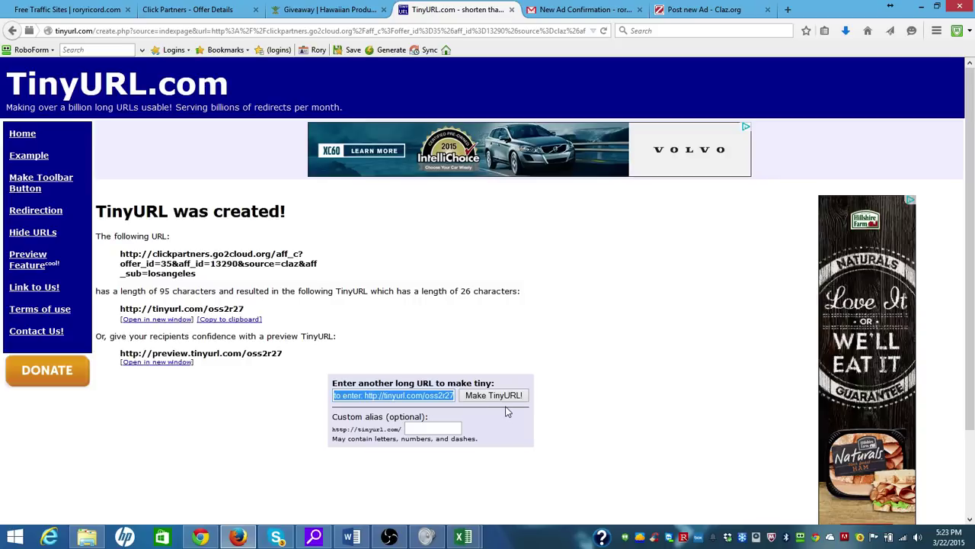
{"action": "key", "text": "BackSpace"}
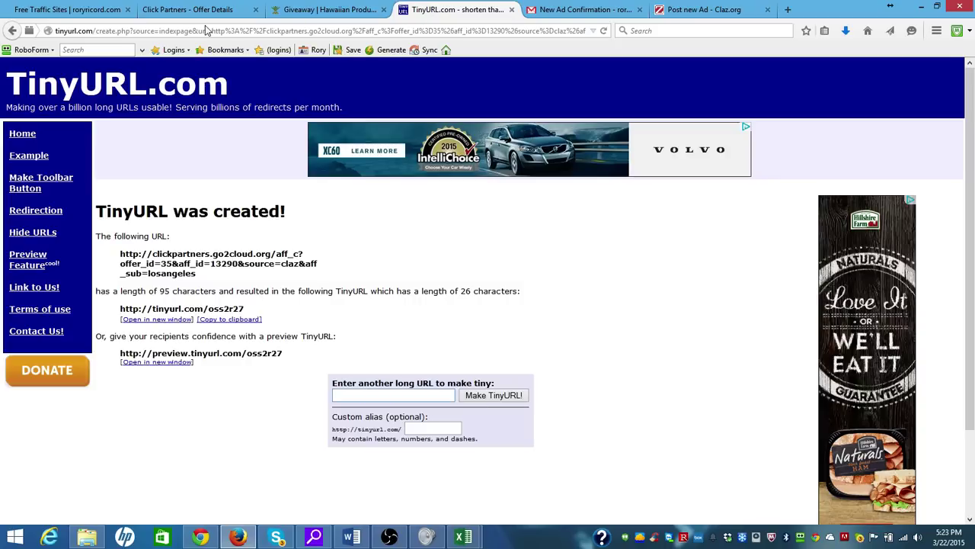
{"action": "left_click", "coordinate": [199, 11]}
{"action": "left_click_drag", "start_coordinate": [221, 160], "coordinate": [162, 153]}
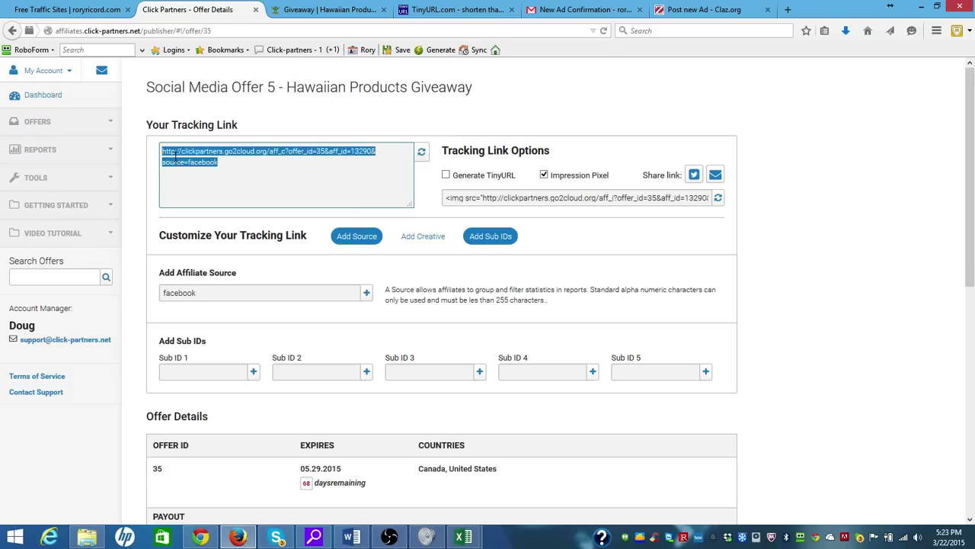
Copy the complete giveaway tracking link ending source=facebook, then return to TinyURL
{"action": "left_click", "coordinate": [174, 157]}
{"action": "right_click", "coordinate": [175, 157]}
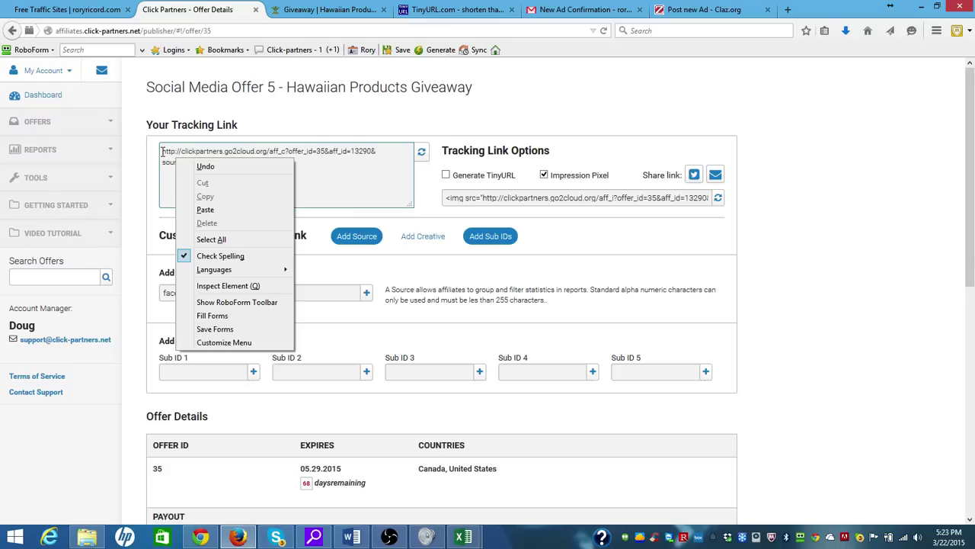
{"action": "left_click", "coordinate": [165, 152]}
{"action": "left_click_drag", "start_coordinate": [164, 152], "coordinate": [219, 162]}
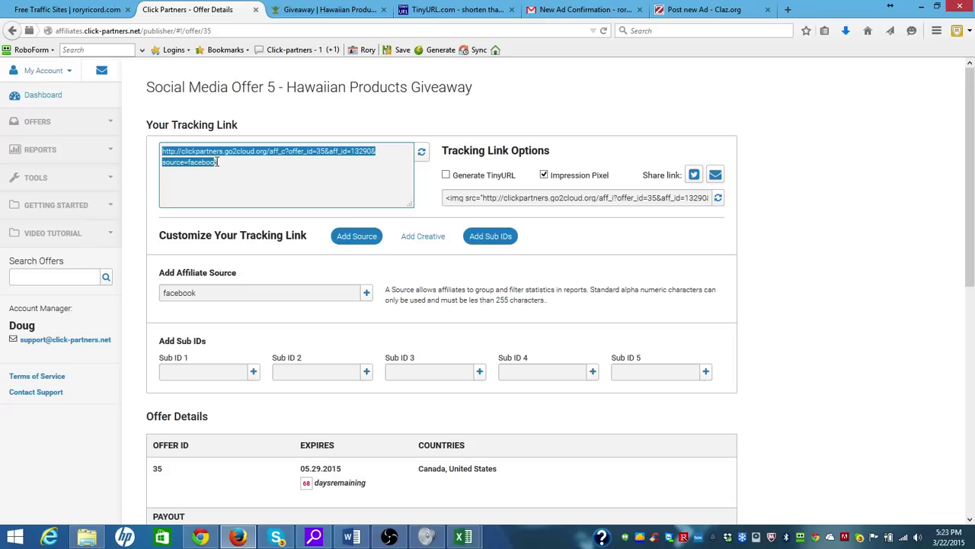
{"action": "right_click", "coordinate": [211, 160]}
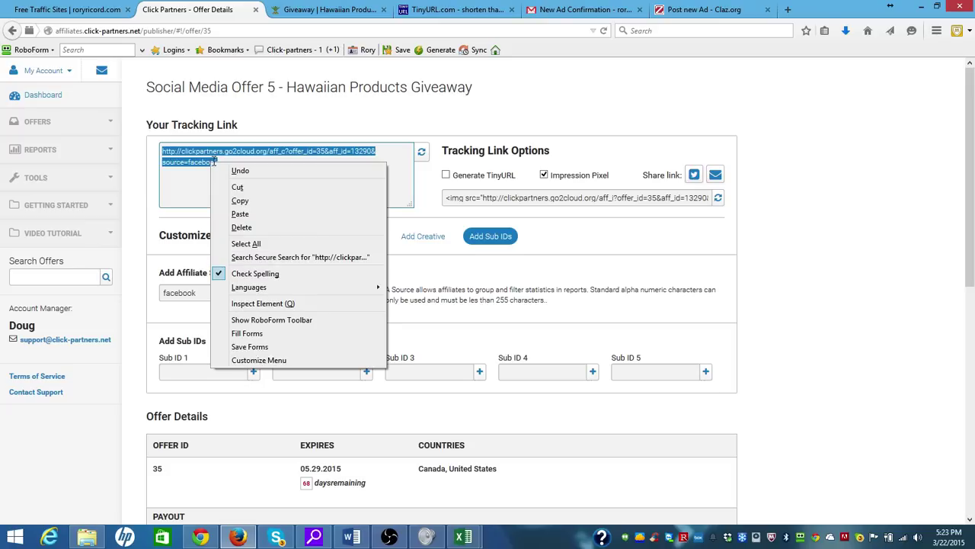
{"action": "left_click", "coordinate": [237, 205]}
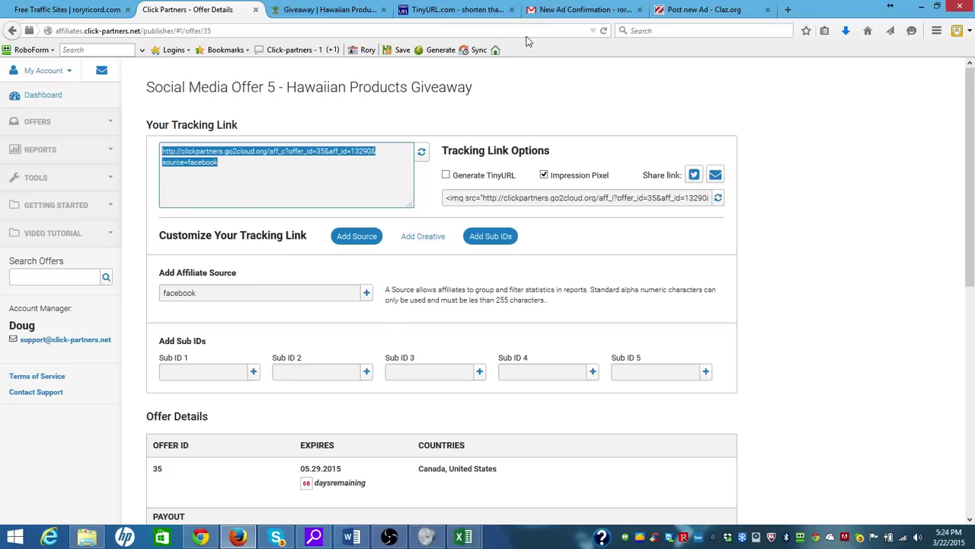
{"action": "left_click", "coordinate": [453, 9]}
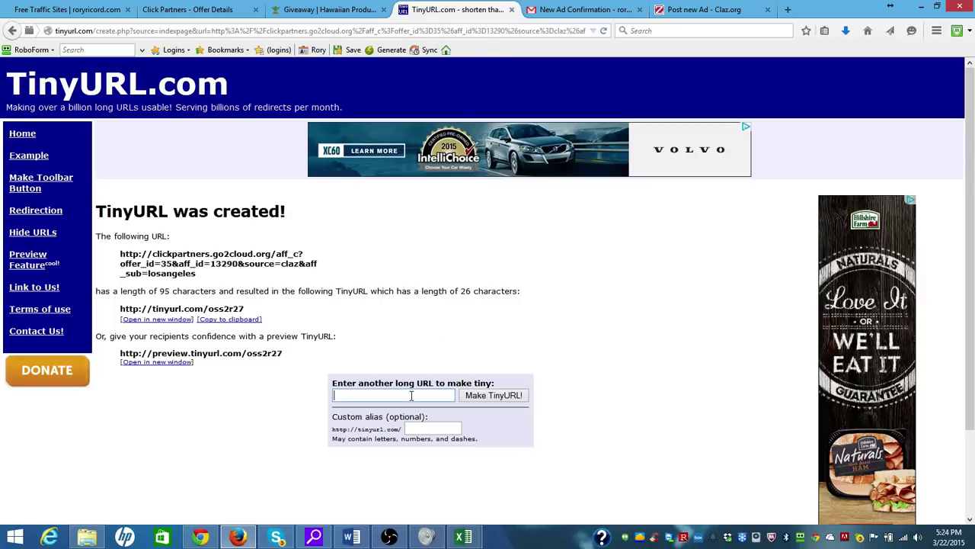
{"action": "key", "text": "ctrl+v"}
{"action": "left_click", "coordinate": [494, 395]}
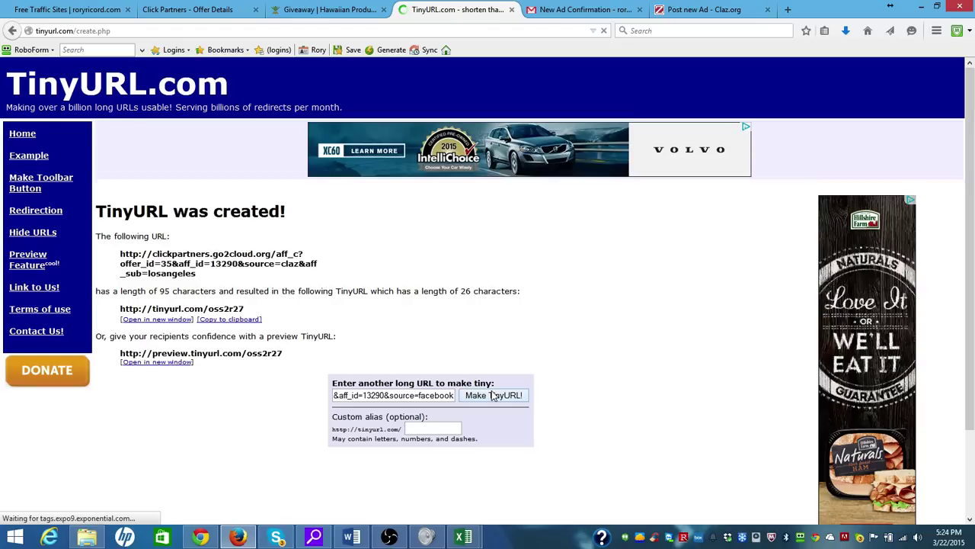
{"action": "left_click", "coordinate": [493, 395]}
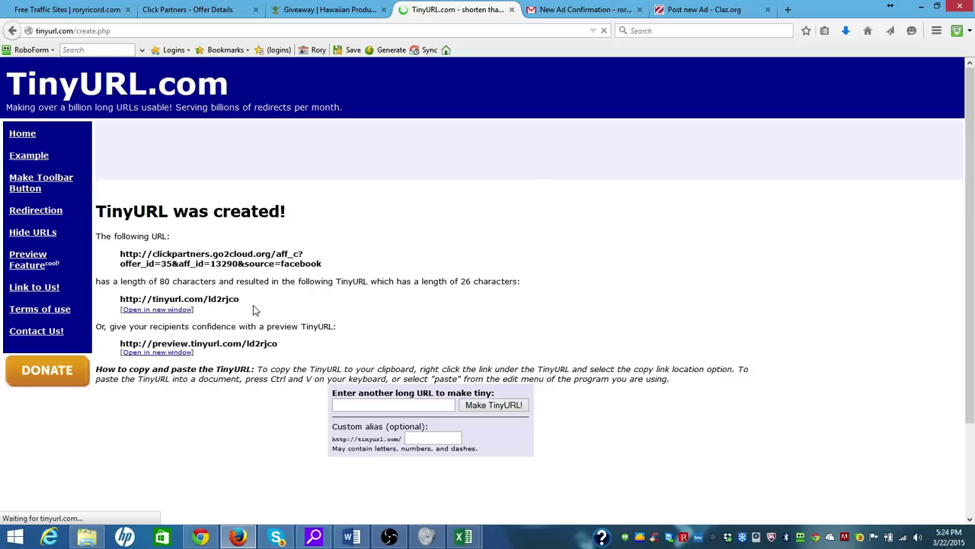
{"action": "left_click_drag", "start_coordinate": [240, 299], "coordinate": [112, 299]}
{"action": "key", "text": "ctrl+c"}
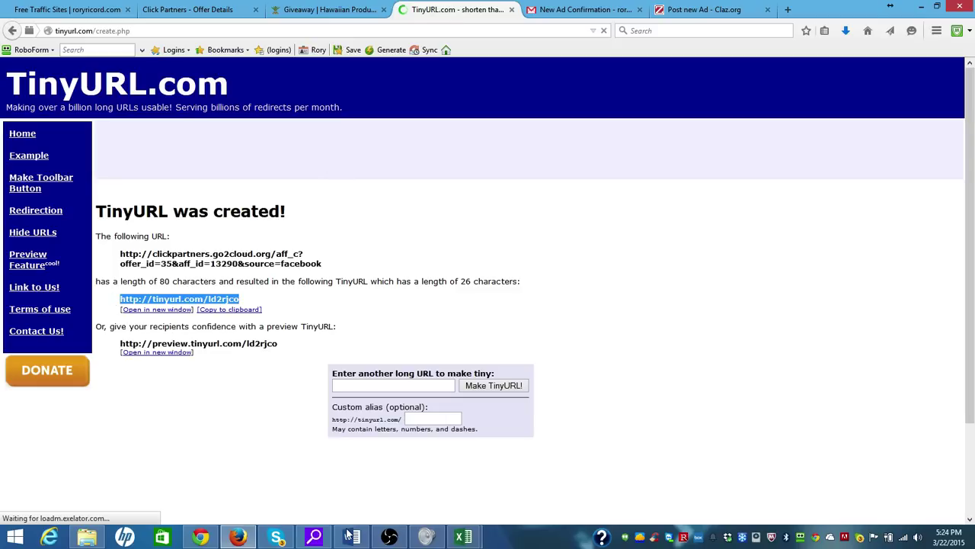
{"action": "left_click", "coordinate": [350, 536]}
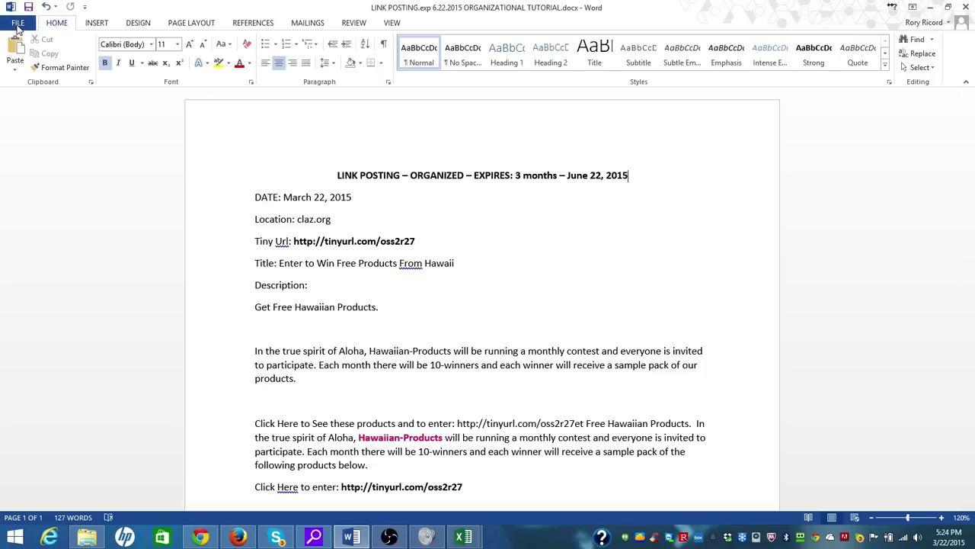
Create a new blank Word document headed 'FACEBOOK MARCH 22, 2015'
{"action": "left_click", "coordinate": [17, 25]}
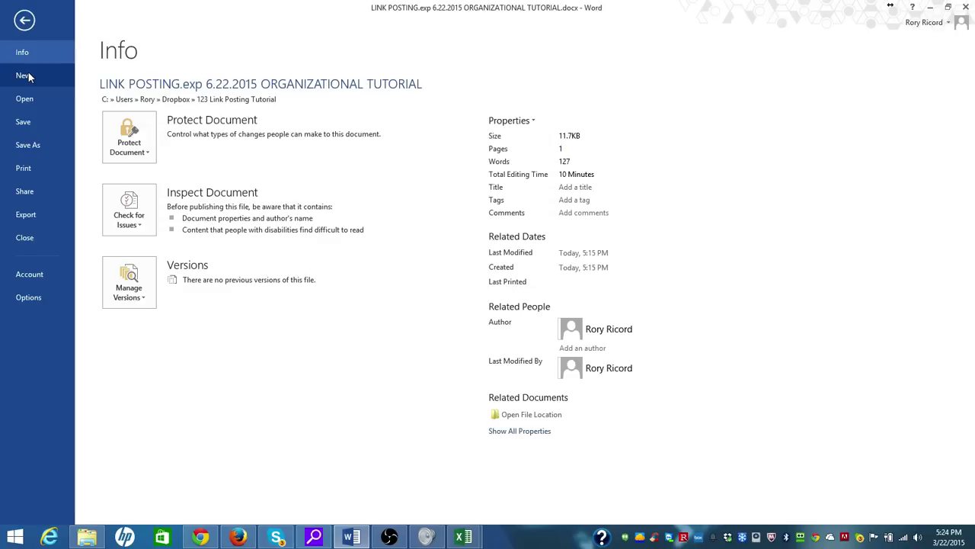
{"action": "left_click", "coordinate": [24, 75]}
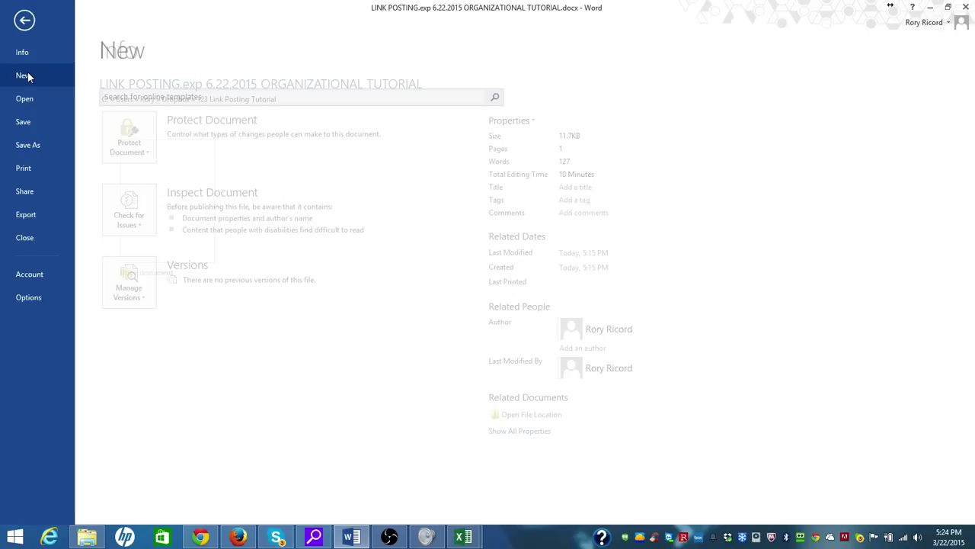
{"action": "left_click", "coordinate": [137, 187]}
{"action": "type", "text": "FACEBOOK MARCH 22, 2015"}
{"action": "key", "text": "Return"}
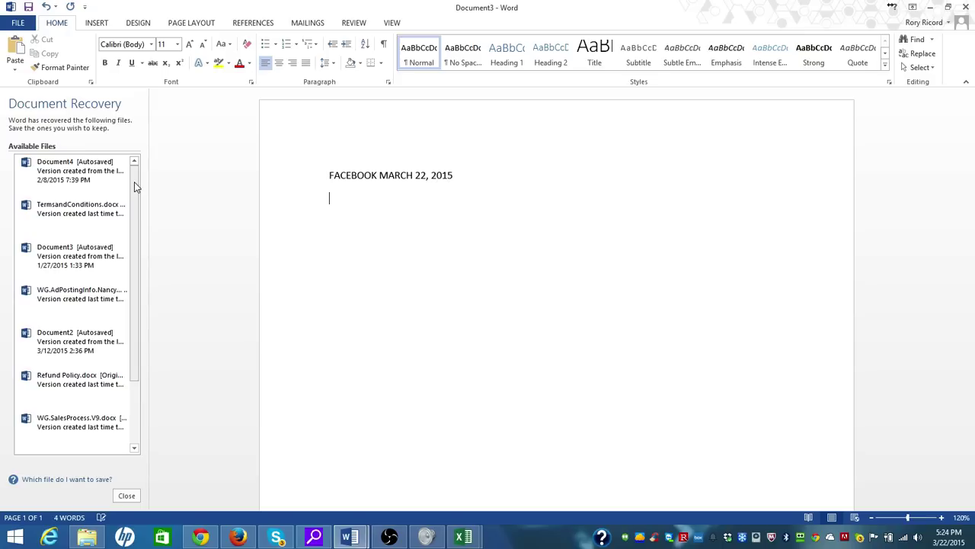
Add a 'LINK:' line with the pasted tinyurl.com/ld2rjco short link
{"action": "type", "text": "LINK:"}
{"action": "key", "text": "ctrl+v"}
{"action": "key", "text": "Return"}
Write the giveaway description ending 'Here is the link to sign up:' plus the short link
{"action": "type", "text": "Description: "}
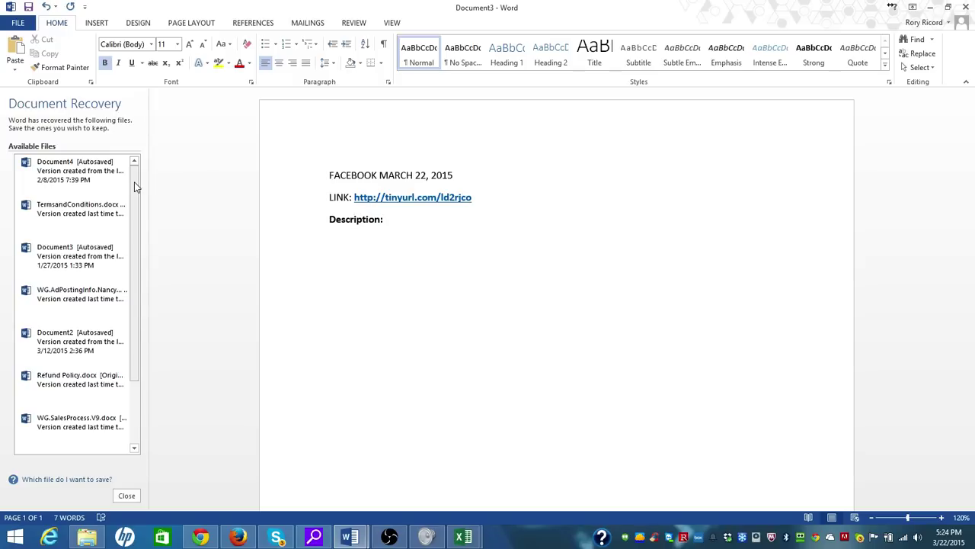
{"action": "type", "text": "Wanted to share"}
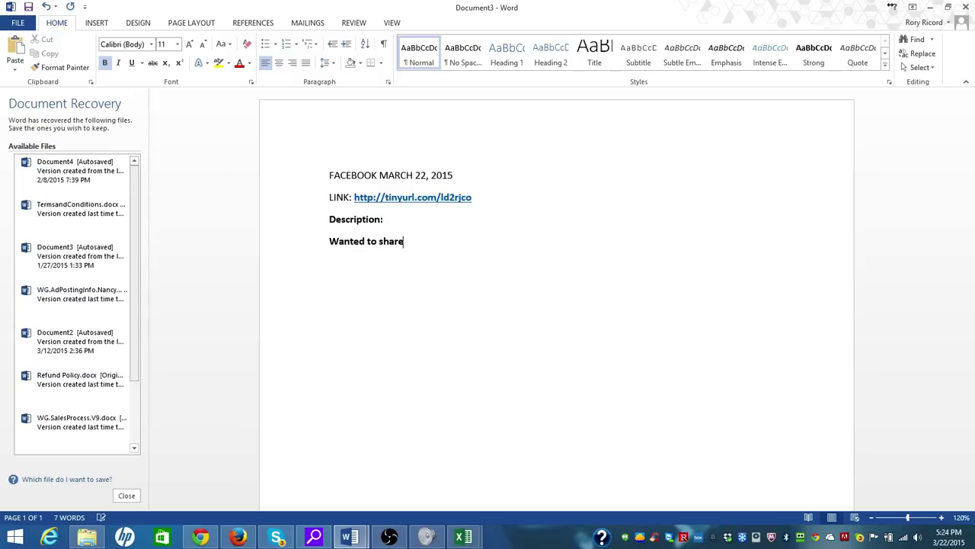
{"action": "type", "text": " this with you al"}
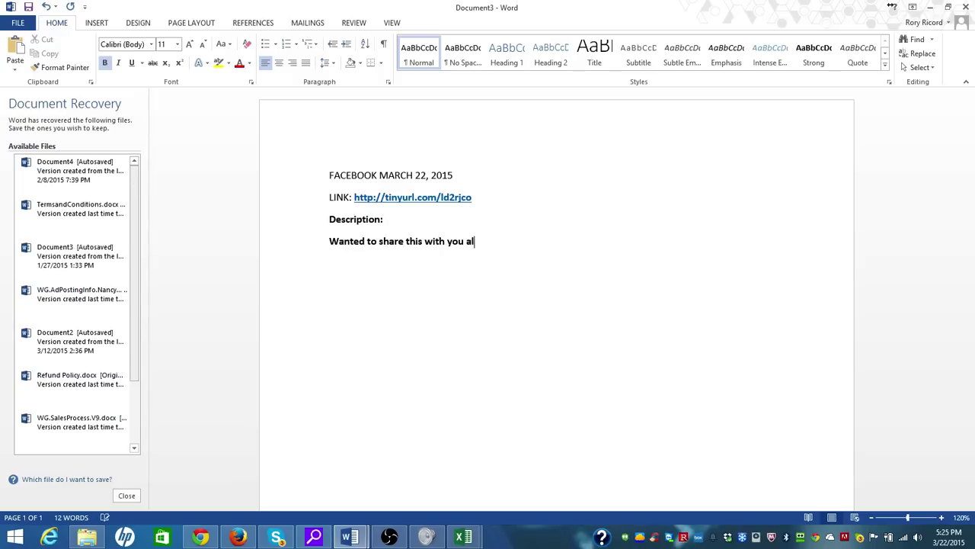
{"action": "type", "text": "l.  This is a company I am working"}
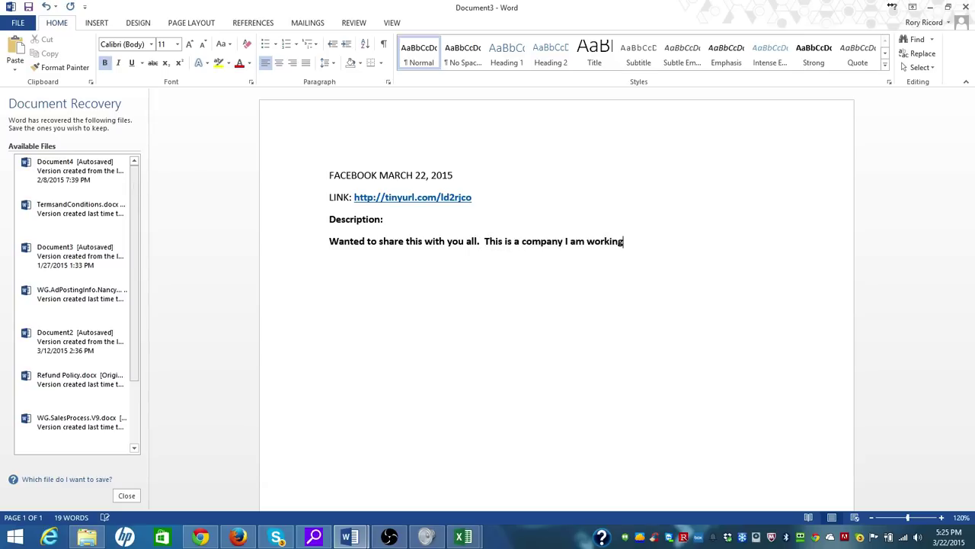
{"action": "type", "text": " with, and they are giving away "}
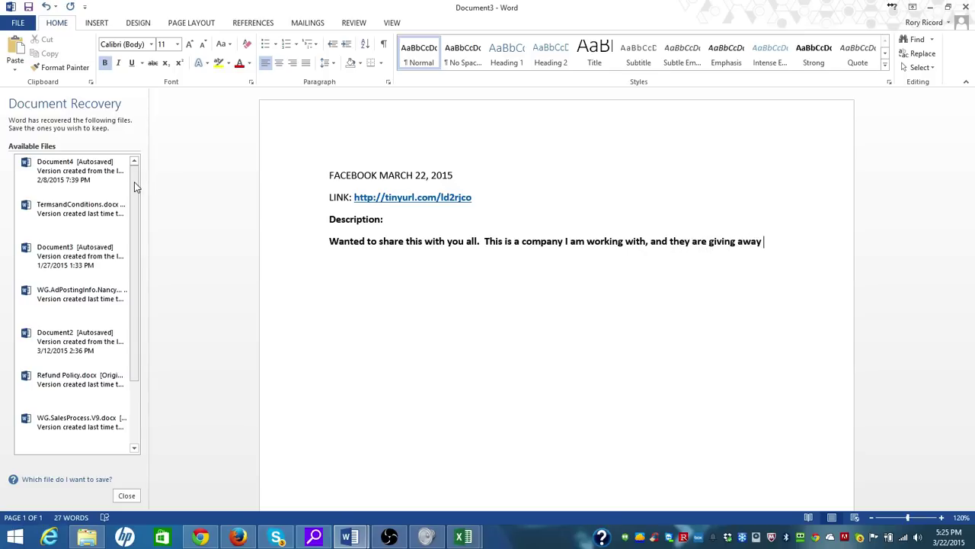
{"action": "type", "text": "Sample"}
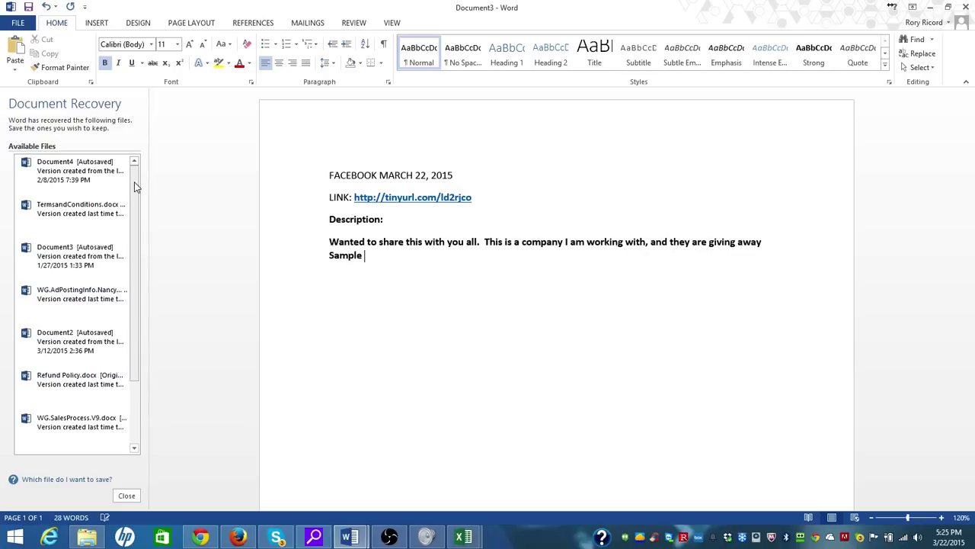
{"action": "key", "text": "BackSpace"}
{"action": "type", "text": "s of their Awesome New Pro"}
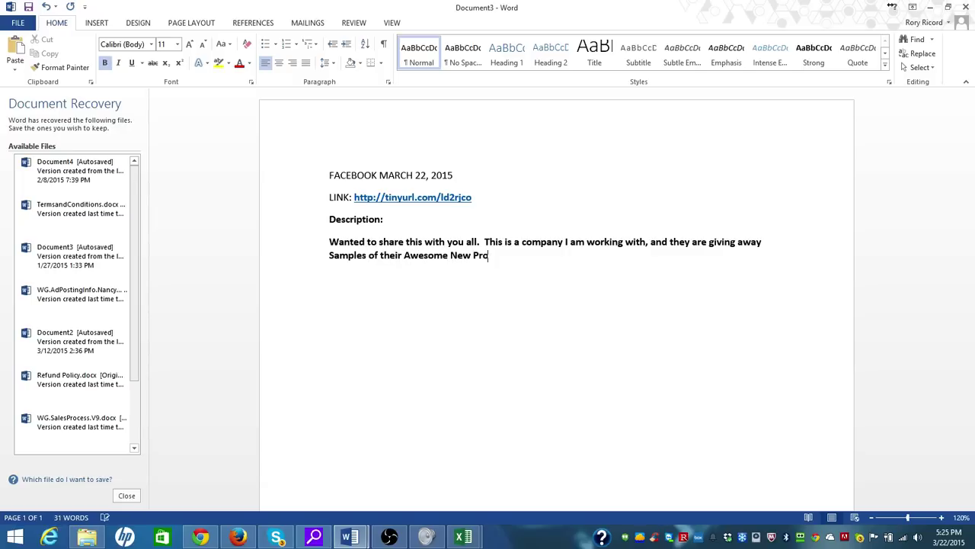
{"action": "type", "text": "dutts "}
{"action": "type", "text": "to"}
{"action": "key", "text": "BackSpace"}
{"action": "key", "text": "BackSpace"}
{"action": "key", "text": "BackSpace"}
{"action": "type", "text": ".  You just need to enter"}
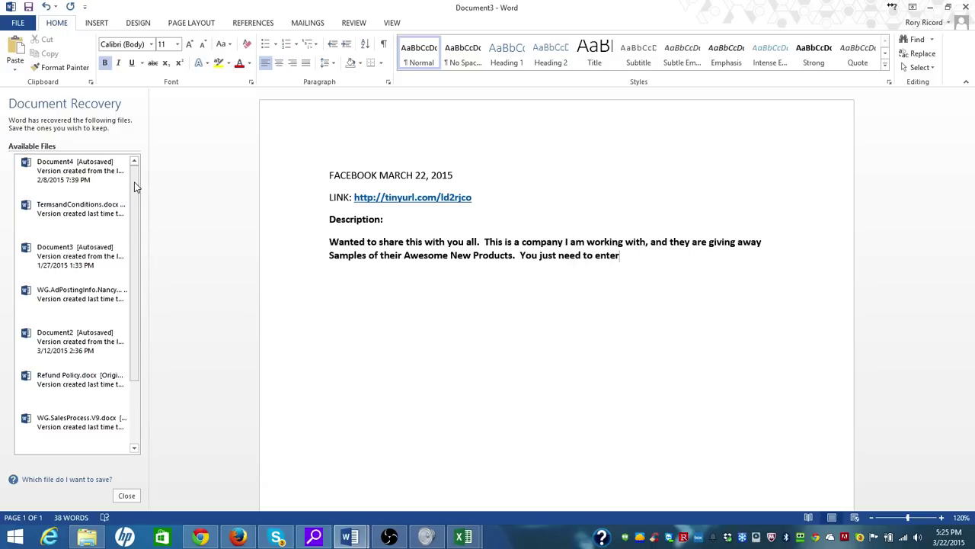
{"action": "type", "text": " to be able to win them."}
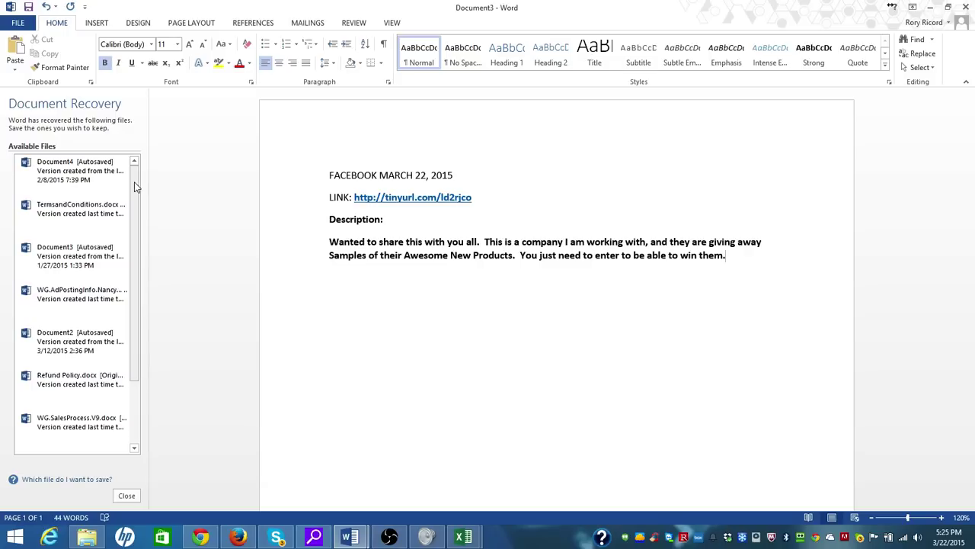
{"action": "type", "text": "  Here is the"}
{"action": "type", "text": "link"}
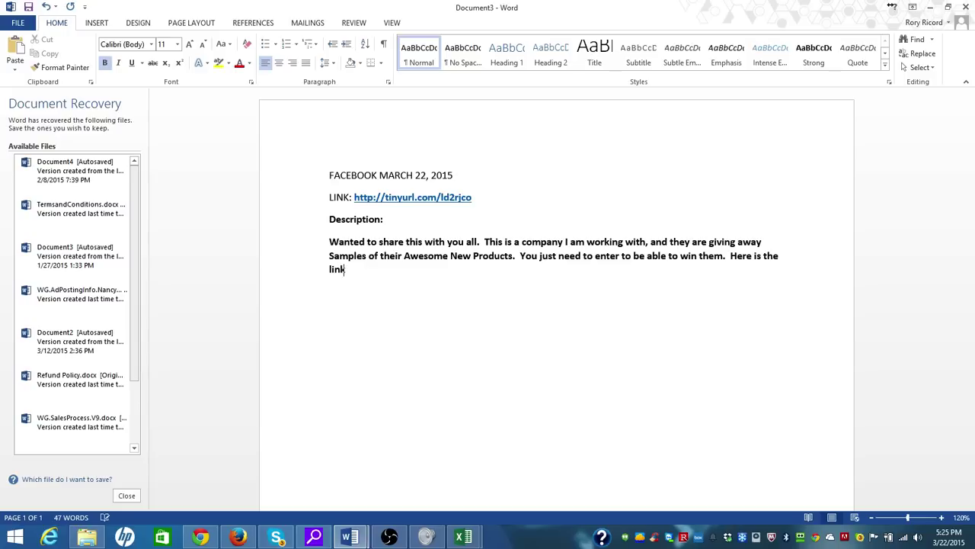
{"action": "type", "text": " to sign up:"}
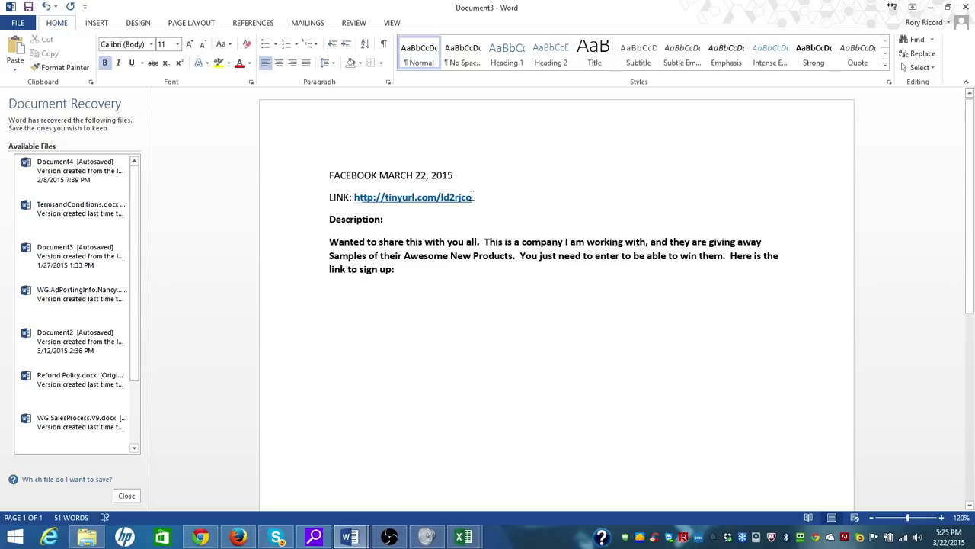
{"action": "type", "text": "http://tinyurl.com/ld2rjco"}
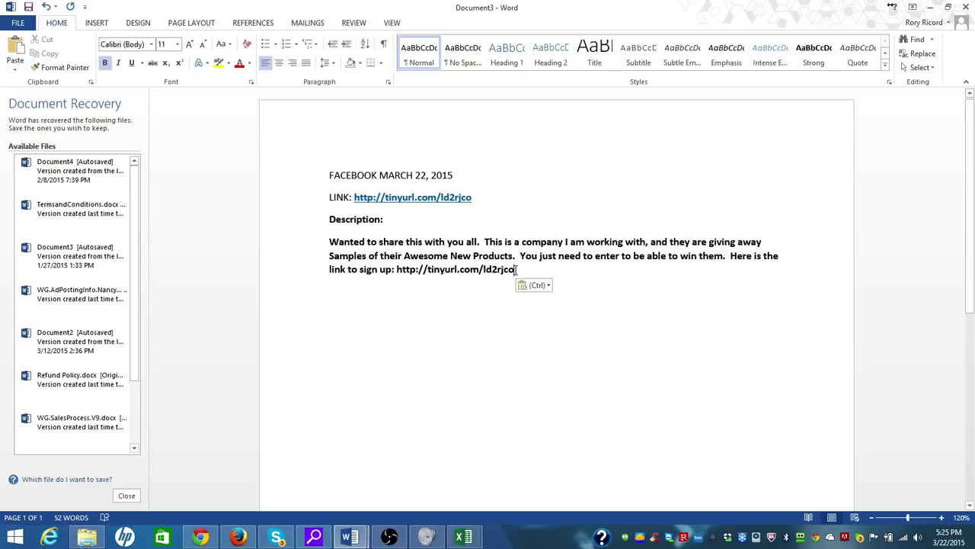
Copy the whole description paragraph including its sign-up link
{"action": "left_click_drag", "start_coordinate": [516, 270], "coordinate": [315, 251]}
{"action": "key", "text": "ctrl+c"}
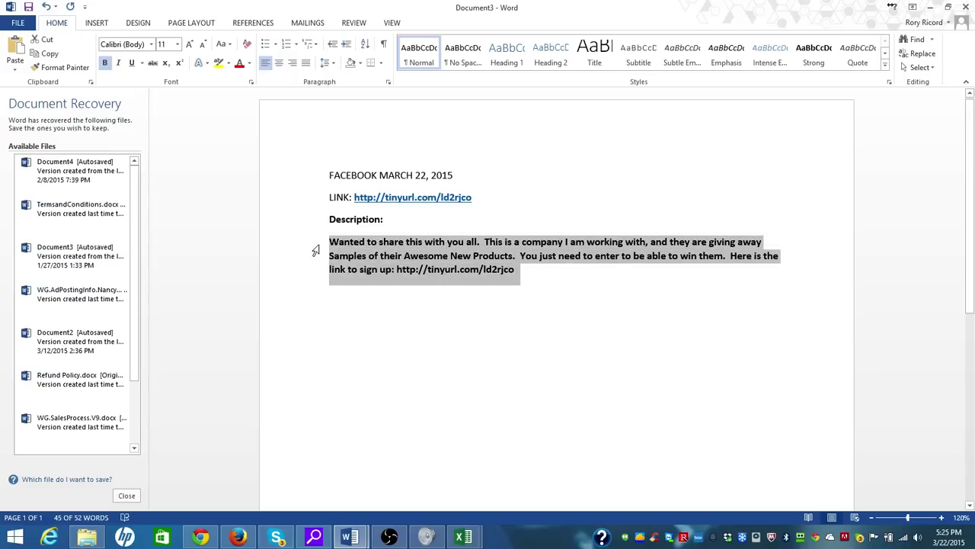
{"action": "left_click", "coordinate": [238, 537]}
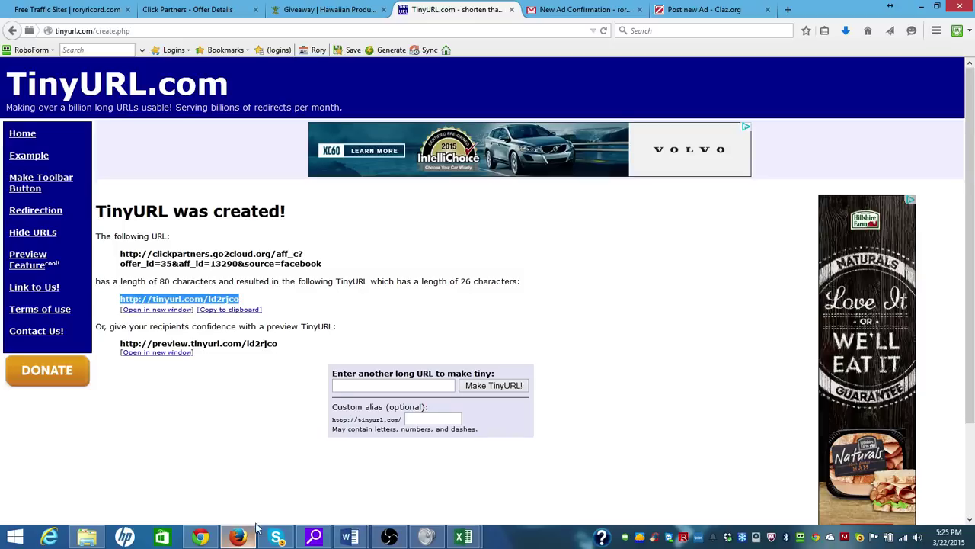
Load facebook.com in a new Firefox tab
{"action": "left_click", "coordinate": [789, 10]}
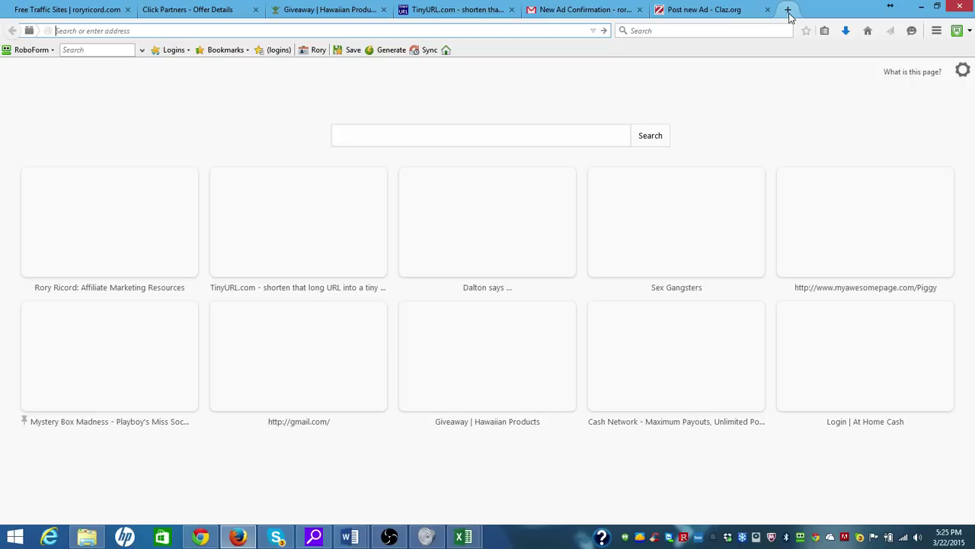
{"action": "type", "text": "face"}
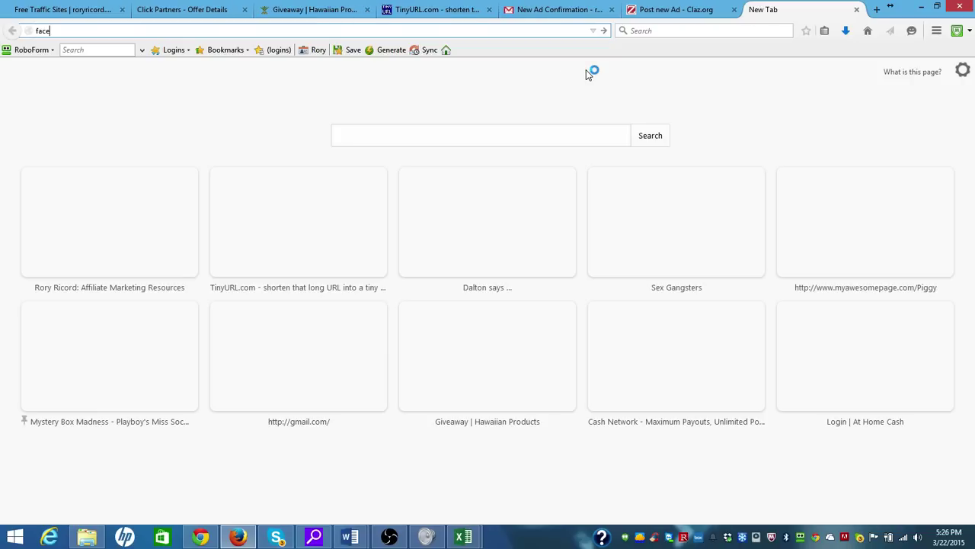
{"action": "type", "text": "book.com/"}
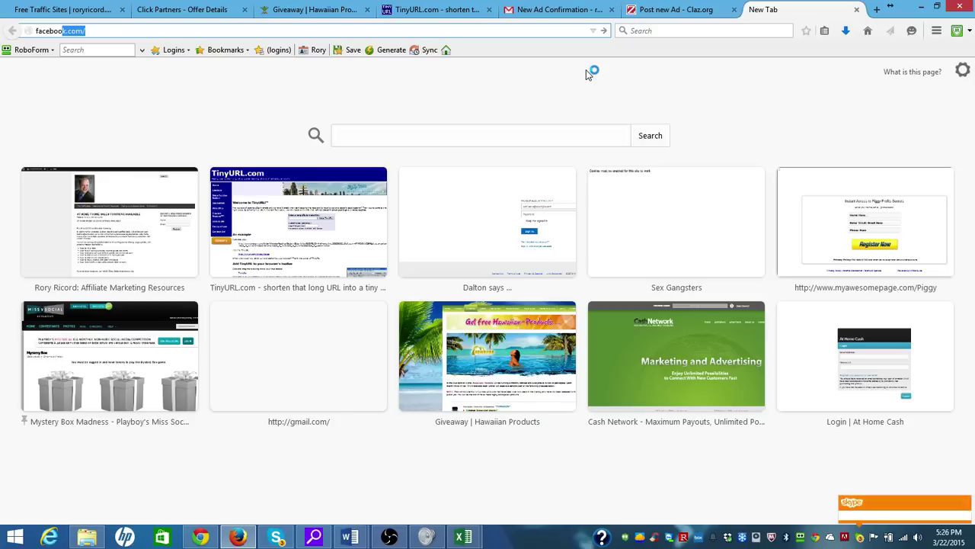
{"action": "key", "text": "Return"}
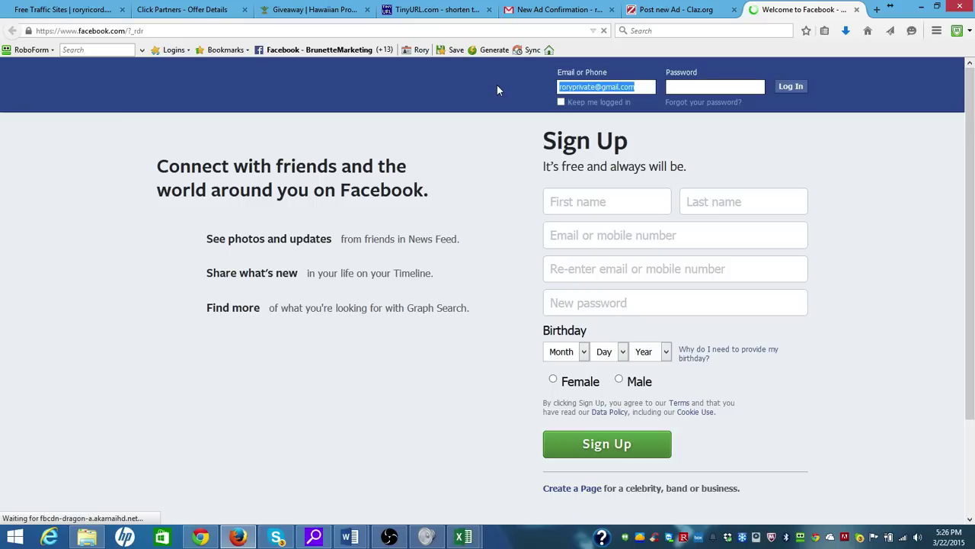
Log in to Facebook with the business account's e-mail and password
{"action": "key", "text": "Tab"}
{"action": "type", "text": "••••••••"}
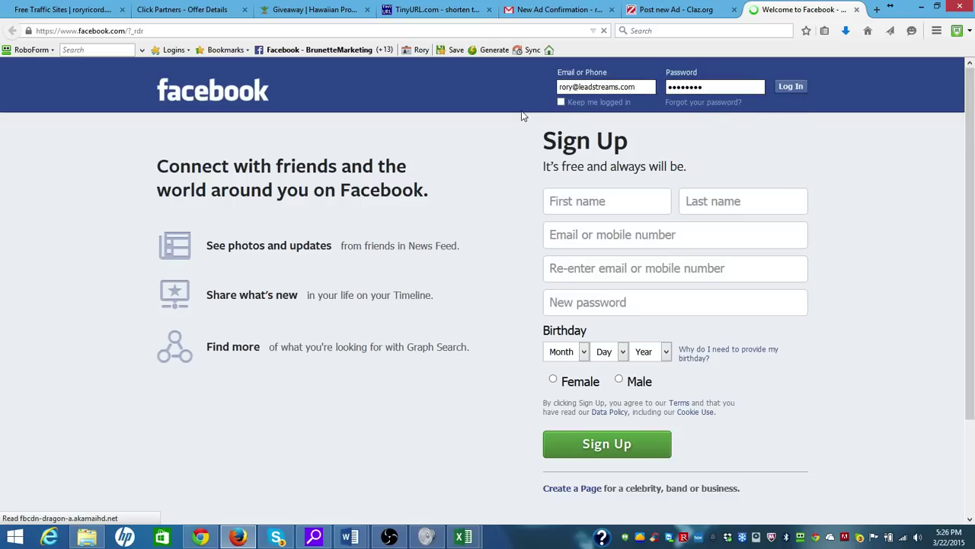
{"action": "left_click", "coordinate": [792, 90]}
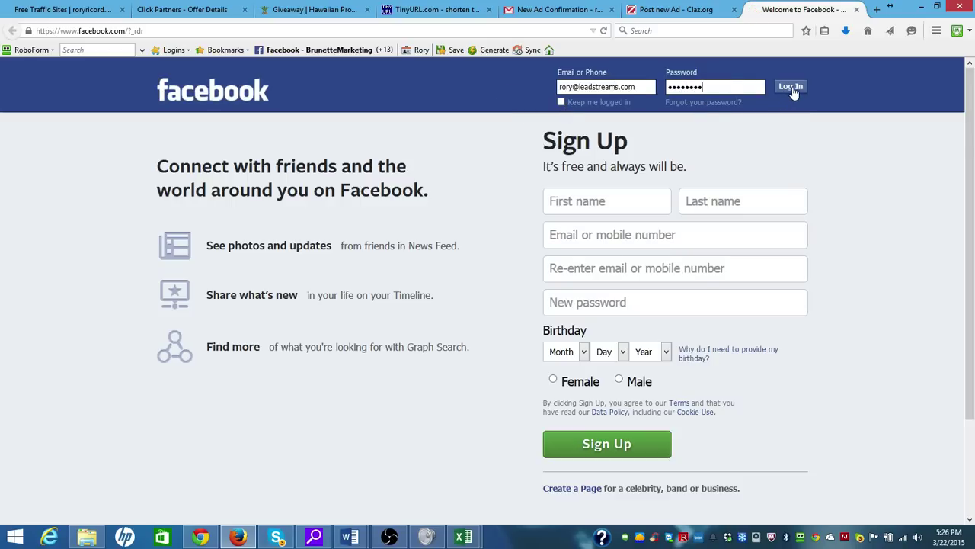
{"action": "left_click", "coordinate": [792, 90]}
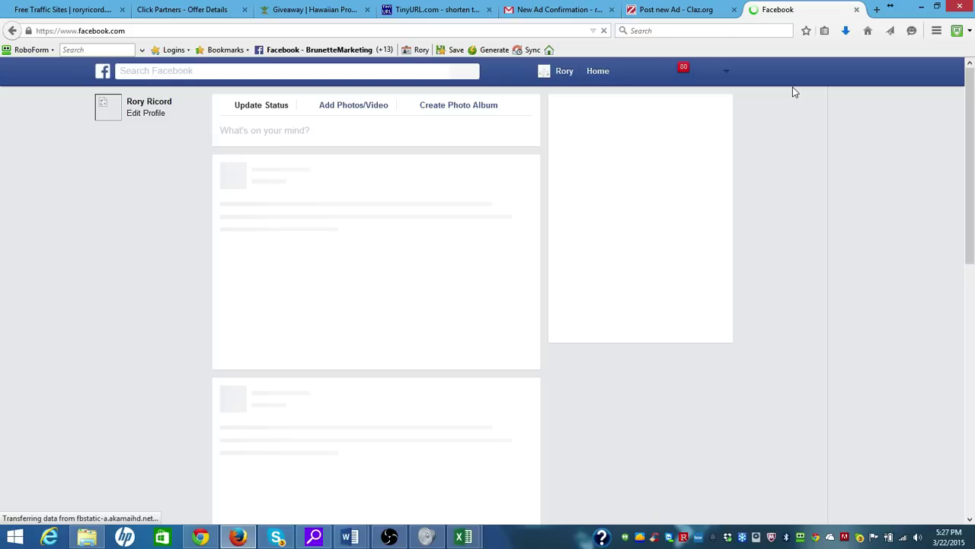
Paste the giveaway description, ending 'Here is the link to sign up:', into a new status update
{"action": "left_click", "coordinate": [375, 130]}
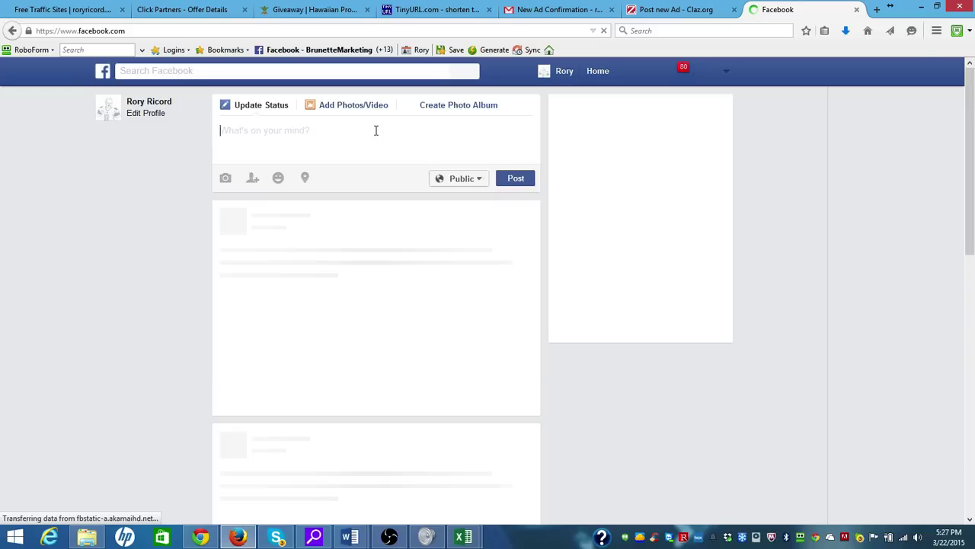
{"action": "key", "text": "ctrl+v"}
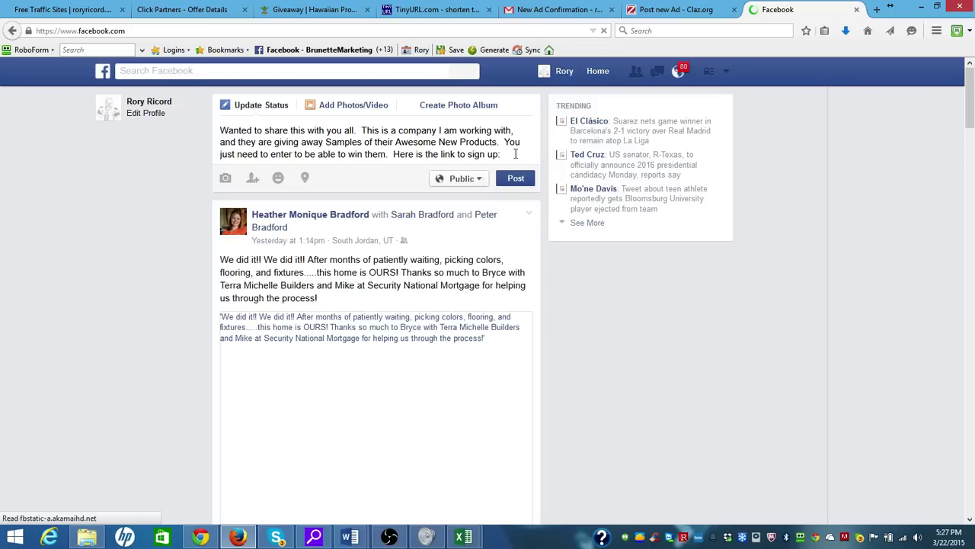
{"action": "key", "text": "ctrl+v"}
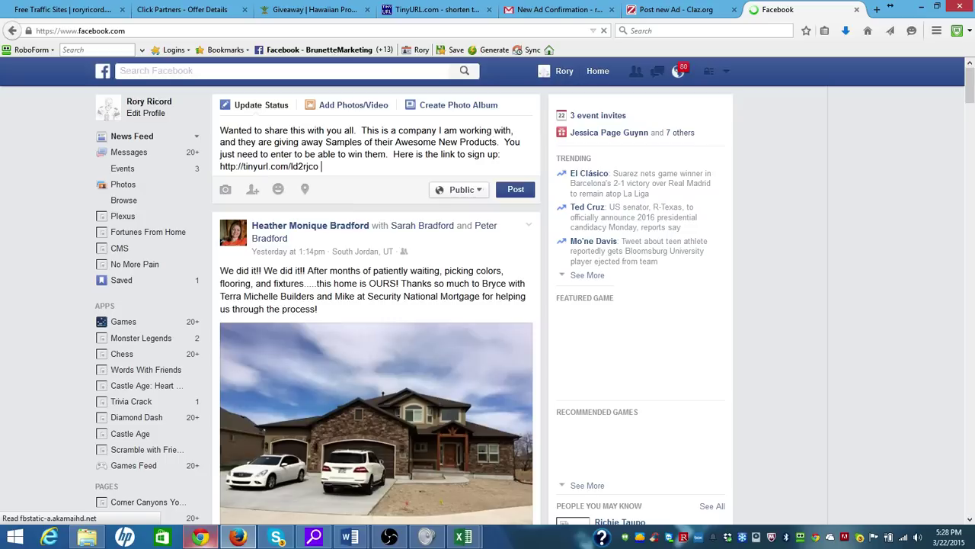
{"action": "right_click", "coordinate": [199, 537]}
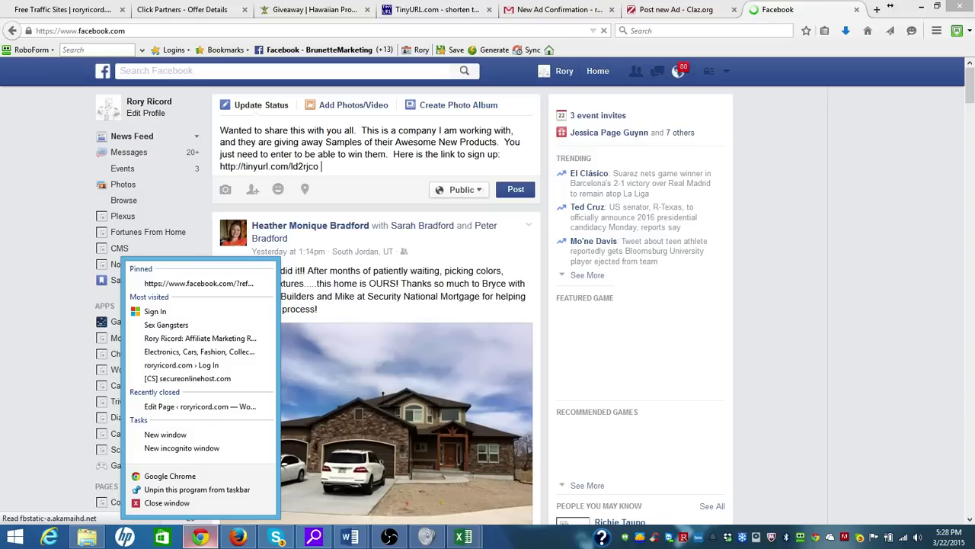
{"action": "key", "text": "Escape"}
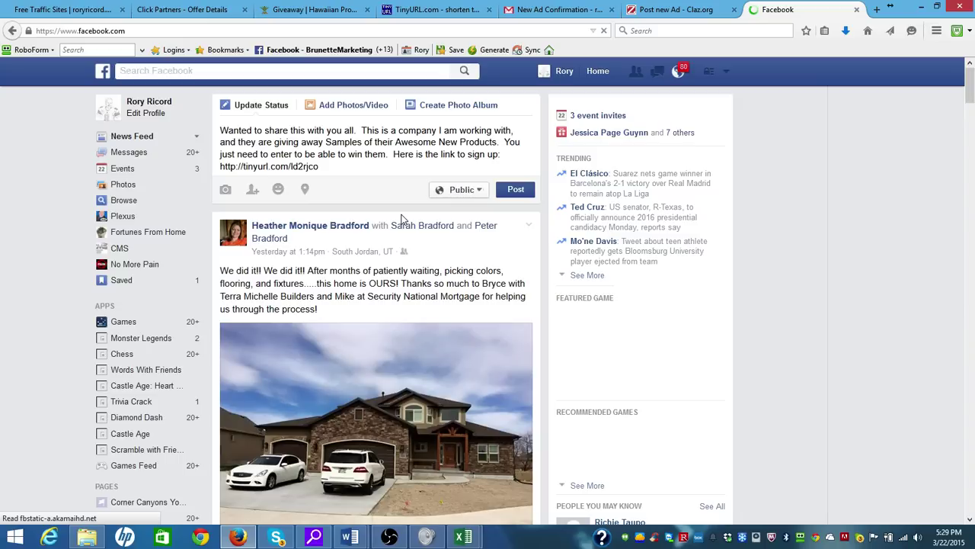
{"action": "mouse_move", "coordinate": [352, 537]}
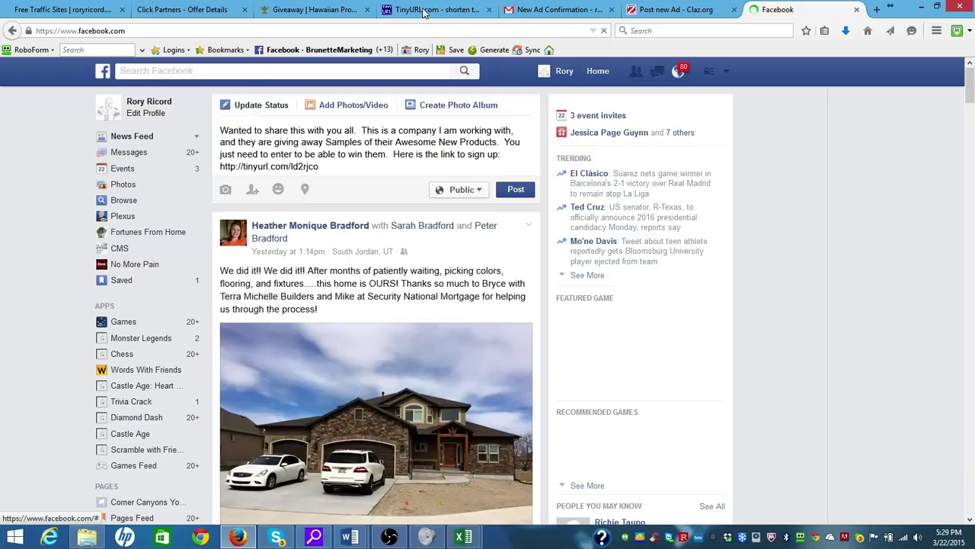
Switch to the TinyURL result page tab and close it
{"action": "left_click", "coordinate": [423, 13]}
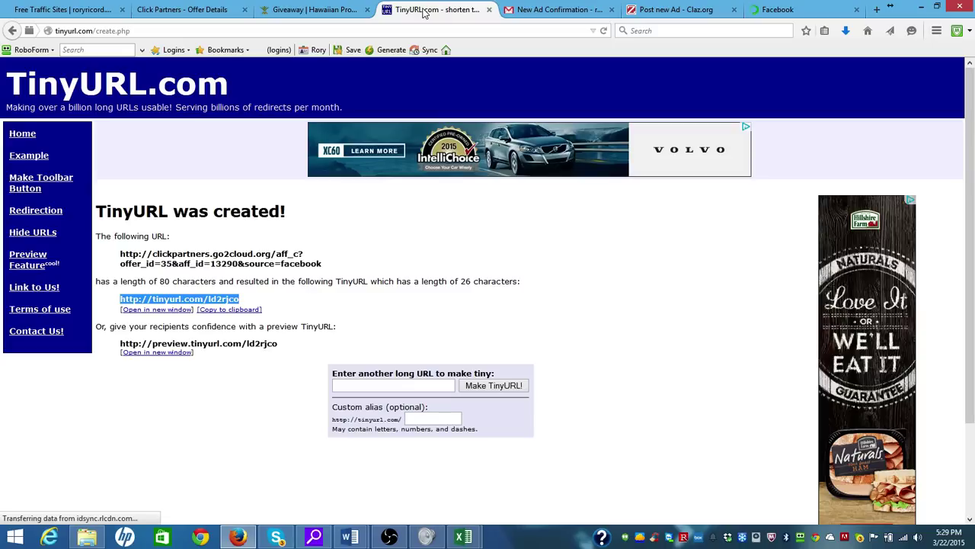
{"action": "left_click", "coordinate": [489, 10]}
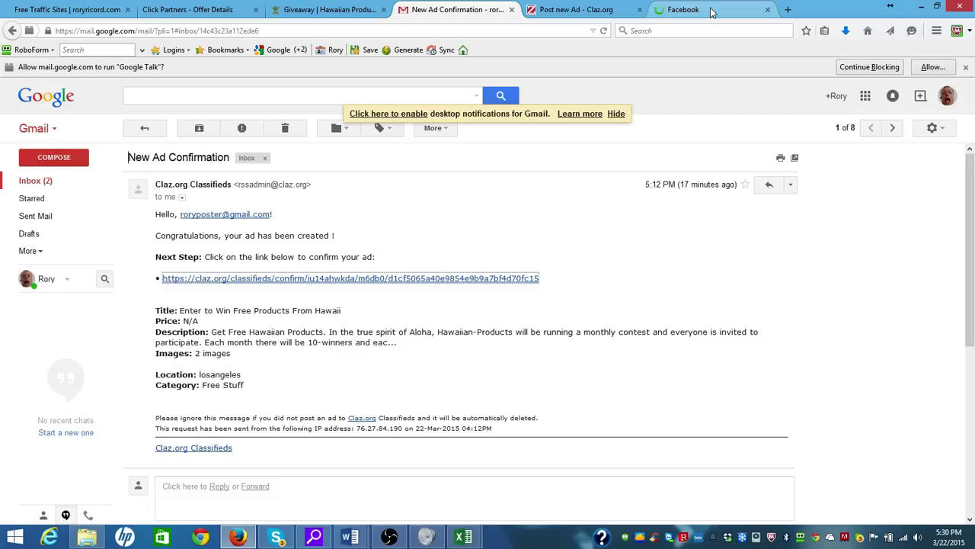
Publish the giveaway status once its 'Giveaway | Hawaiian Products' link preview loads
{"action": "left_click", "coordinate": [711, 11]}
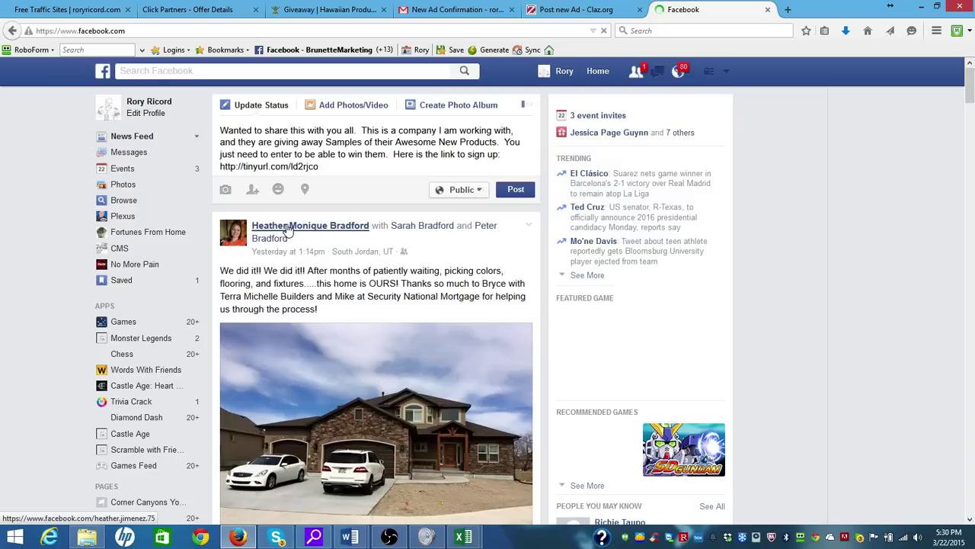
{"action": "mouse_move", "coordinate": [288, 230]}
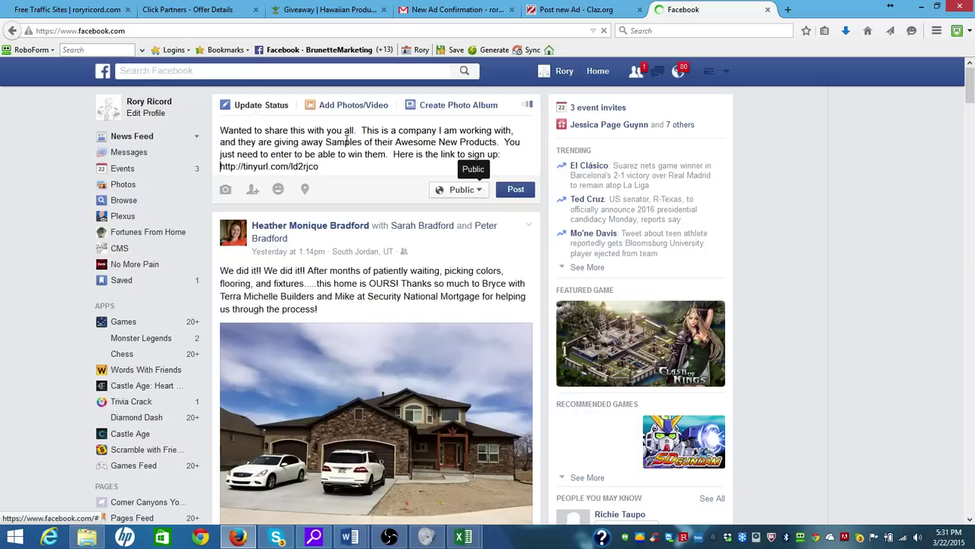
{"action": "key", "text": "End"}
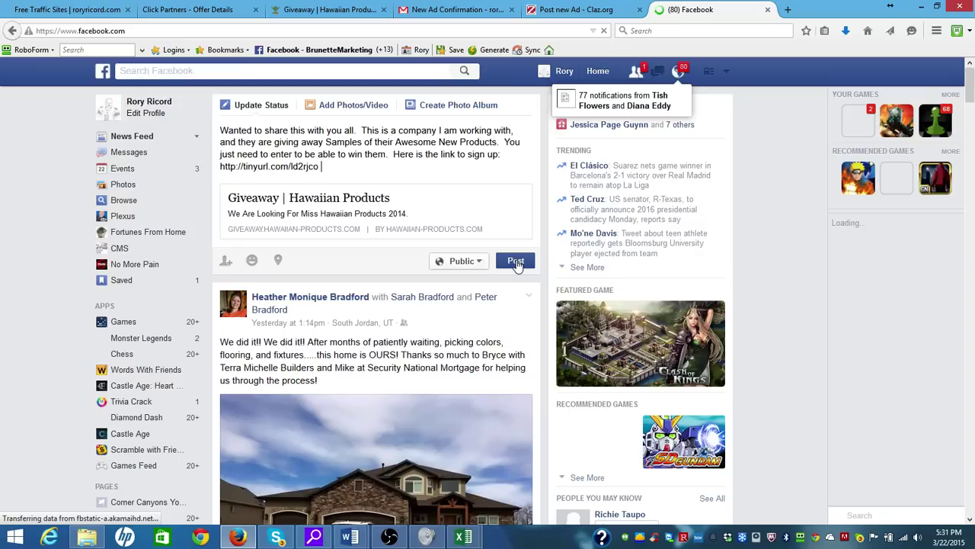
{"action": "left_click", "coordinate": [517, 262]}
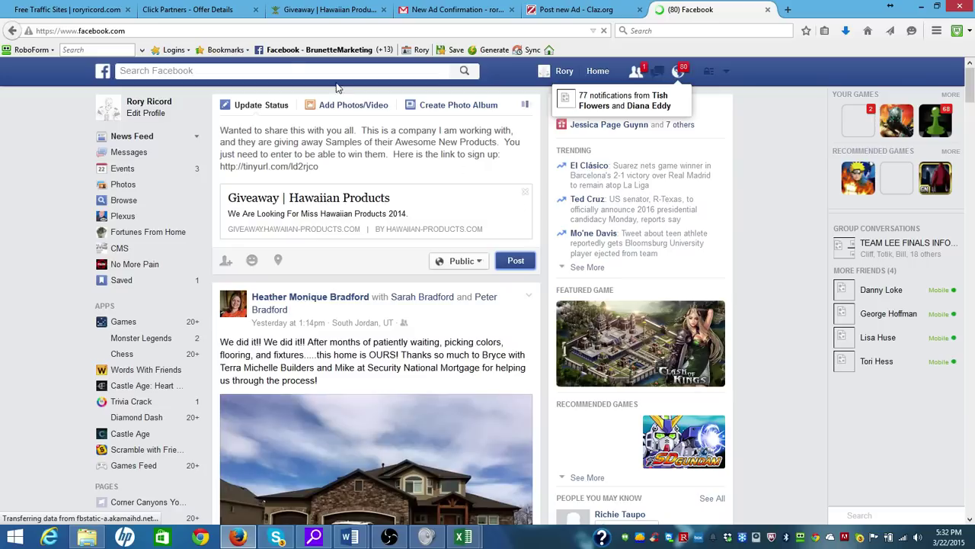
{"action": "left_click", "coordinate": [208, 13]}
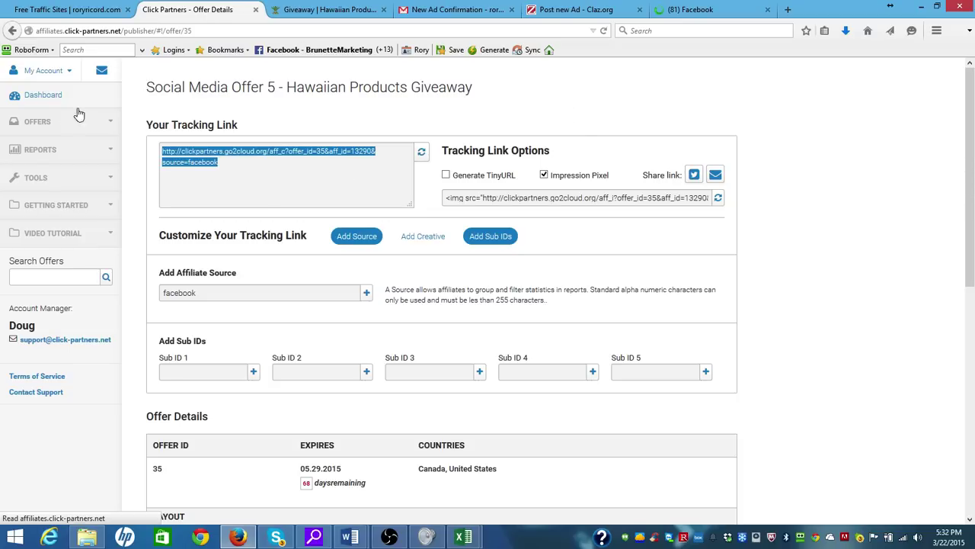
Deselect the source=facebook tracking link on the Hawaiian Products Giveaway page and bring up OBS
{"action": "left_click", "coordinate": [36, 127]}
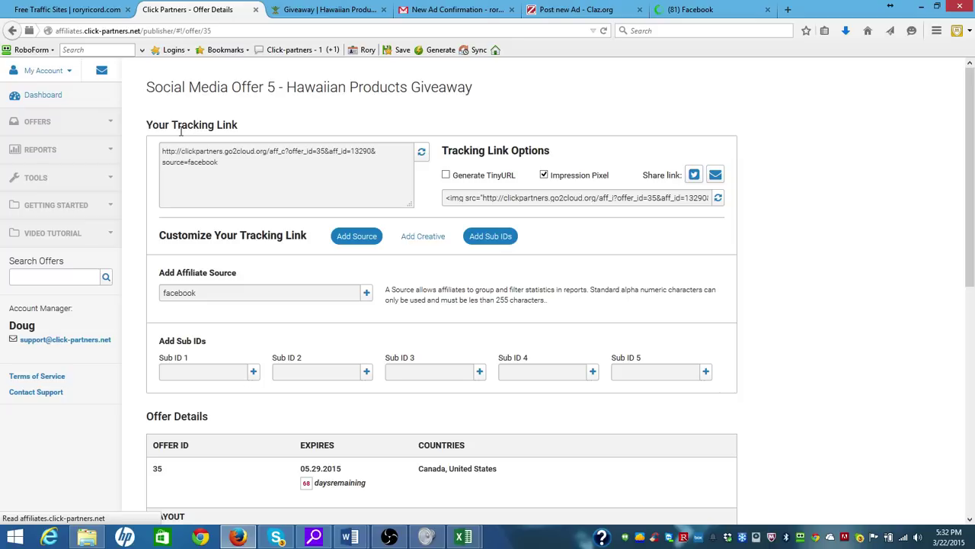
{"action": "left_click", "coordinate": [389, 537]}
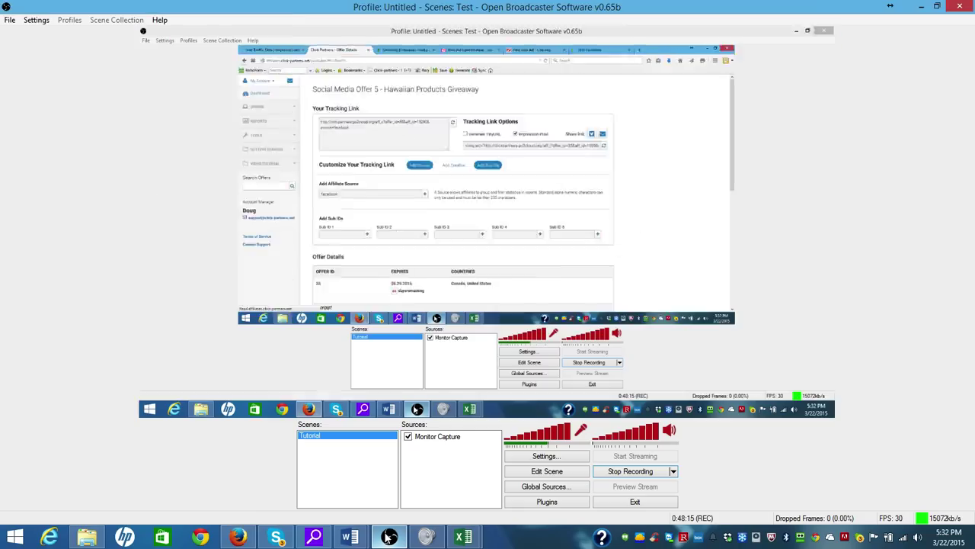